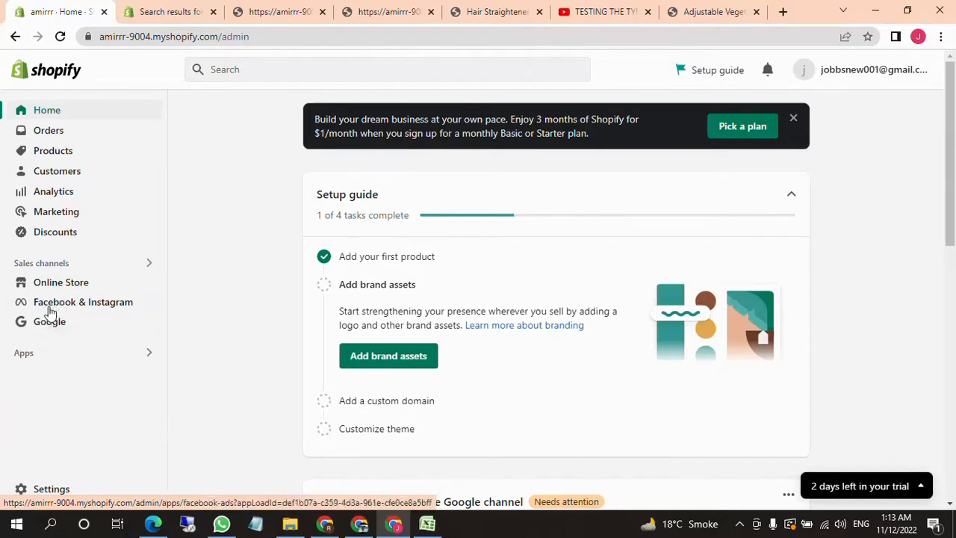
Open the store settings and look through the available settings categories
{"action": "scroll", "coordinate": [103, 421], "scroll_direction": "down", "scroll_amount": 1}
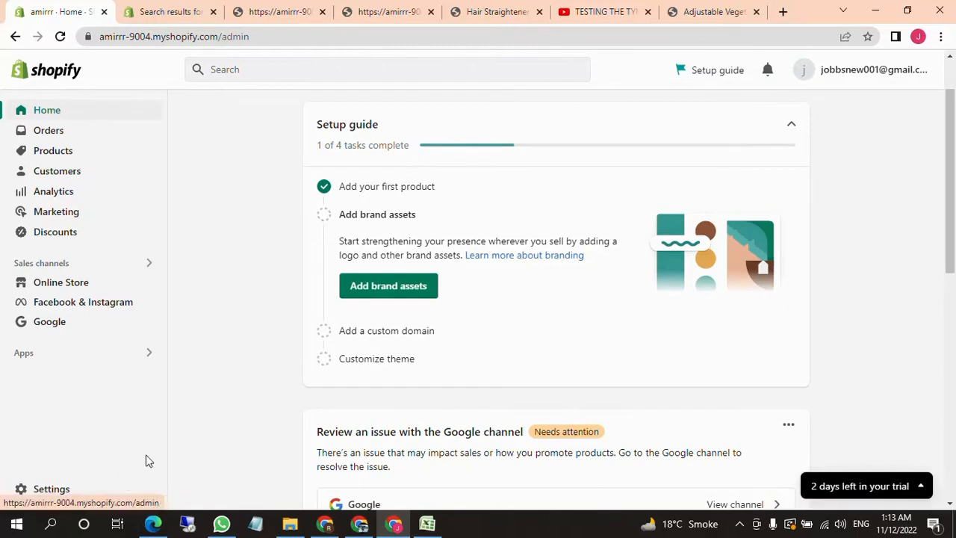
{"action": "left_click", "coordinate": [51, 490]}
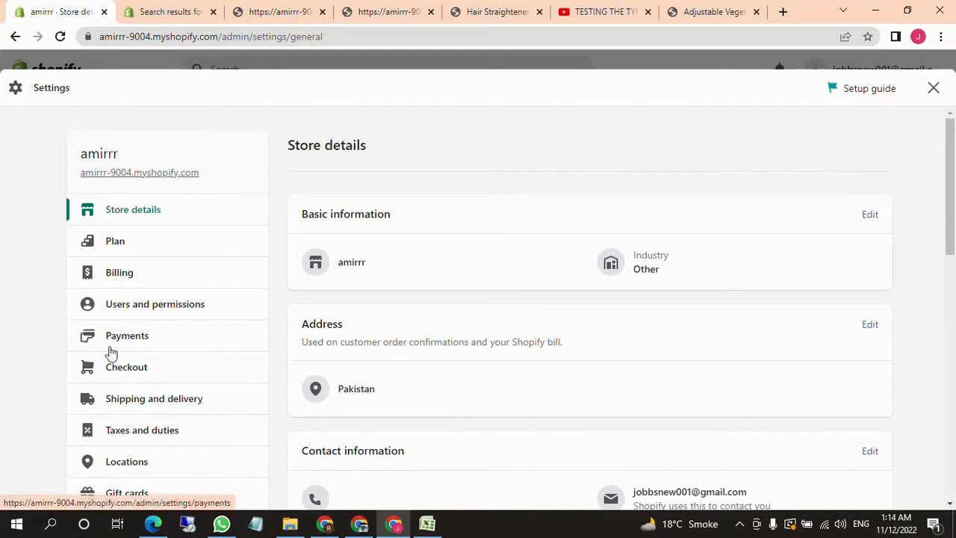
{"action": "scroll", "coordinate": [108, 353], "scroll_direction": "down", "scroll_amount": 2}
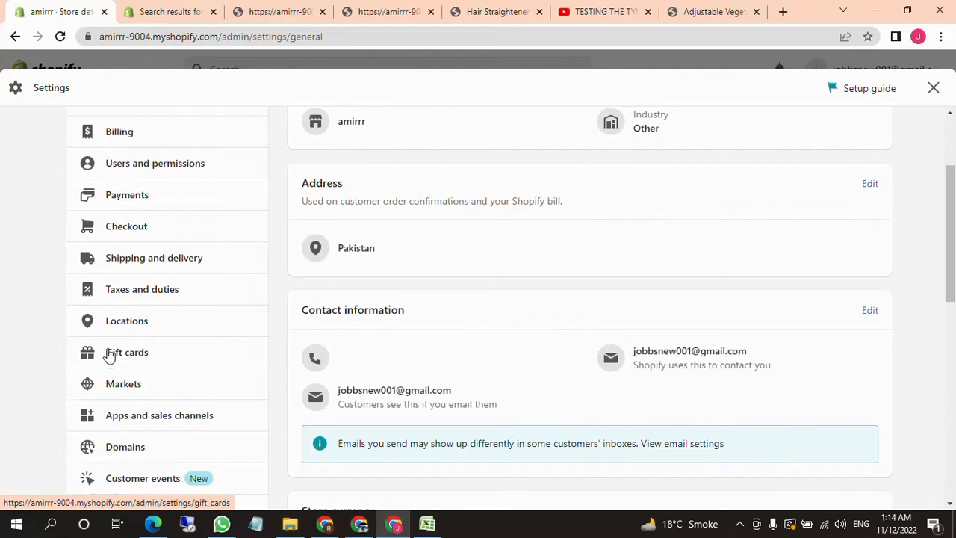
{"action": "scroll", "coordinate": [108, 354], "scroll_direction": "down", "scroll_amount": 2}
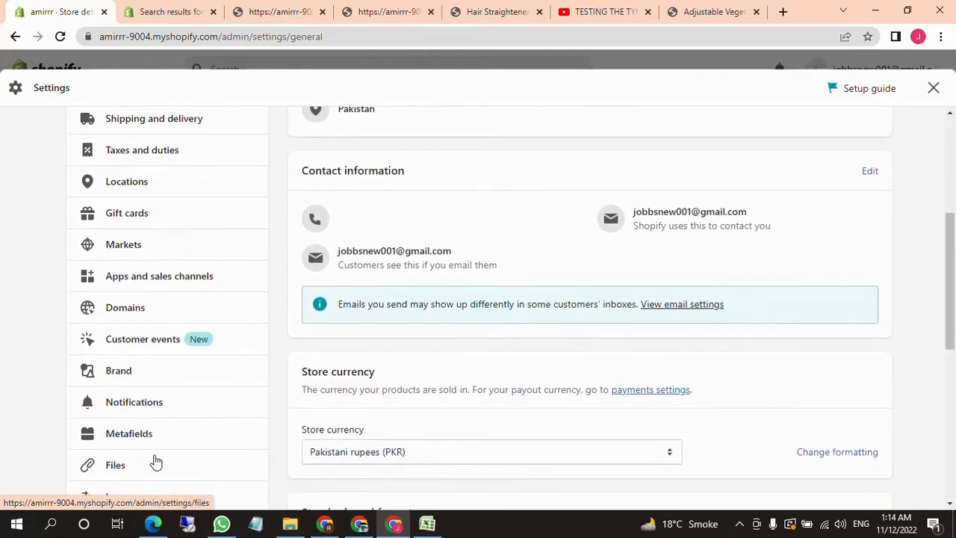
{"action": "scroll", "coordinate": [159, 463], "scroll_direction": "up", "scroll_amount": 4}
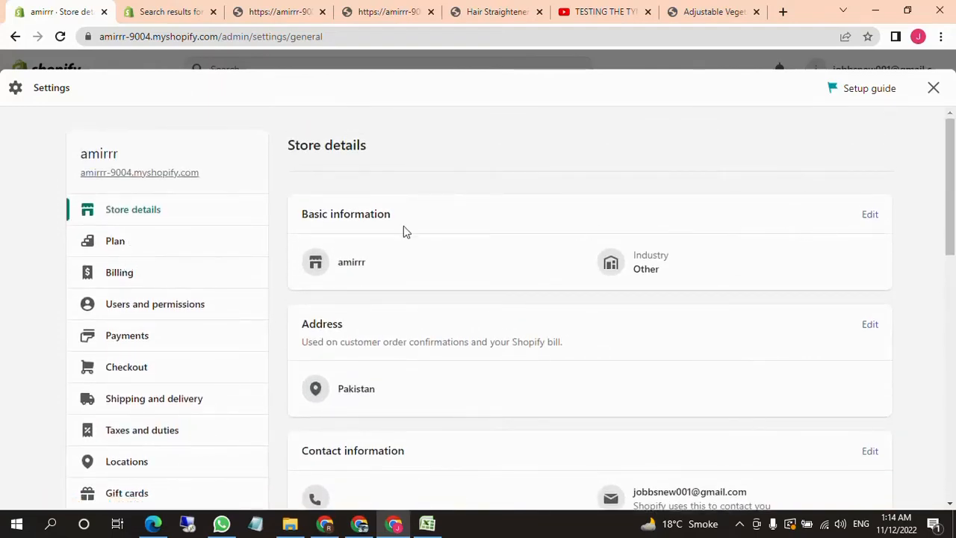
Open the store's basic information for editing and set the store industry to Jewelry
{"action": "left_click_drag", "start_coordinate": [320, 215], "coordinate": [409, 219]}
{"action": "left_click_drag", "start_coordinate": [338, 268], "coordinate": [857, 237]}
{"action": "left_click", "coordinate": [868, 215]}
{"action": "scroll", "coordinate": [597, 325], "scroll_direction": "down", "scroll_amount": 1}
{"action": "left_click", "coordinate": [444, 323]}
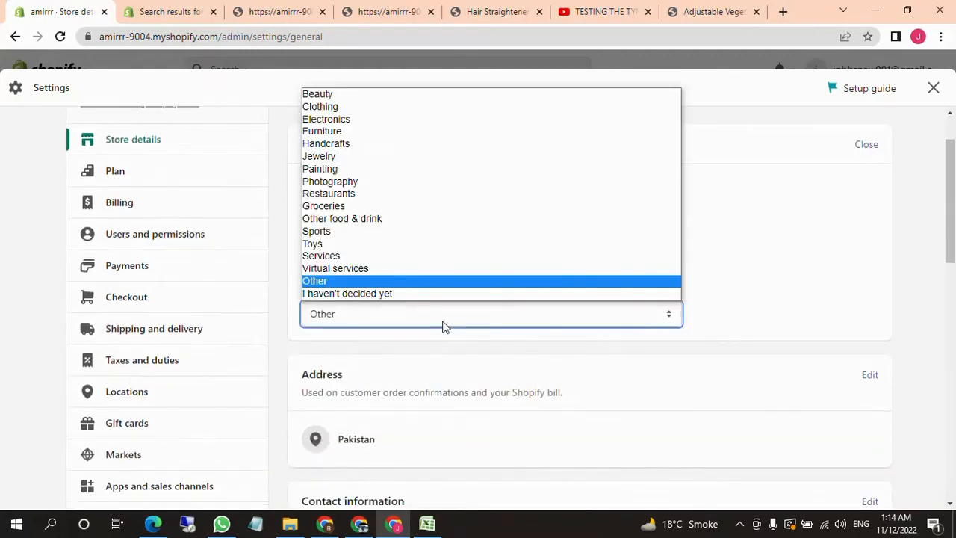
{"action": "left_click", "coordinate": [437, 157]}
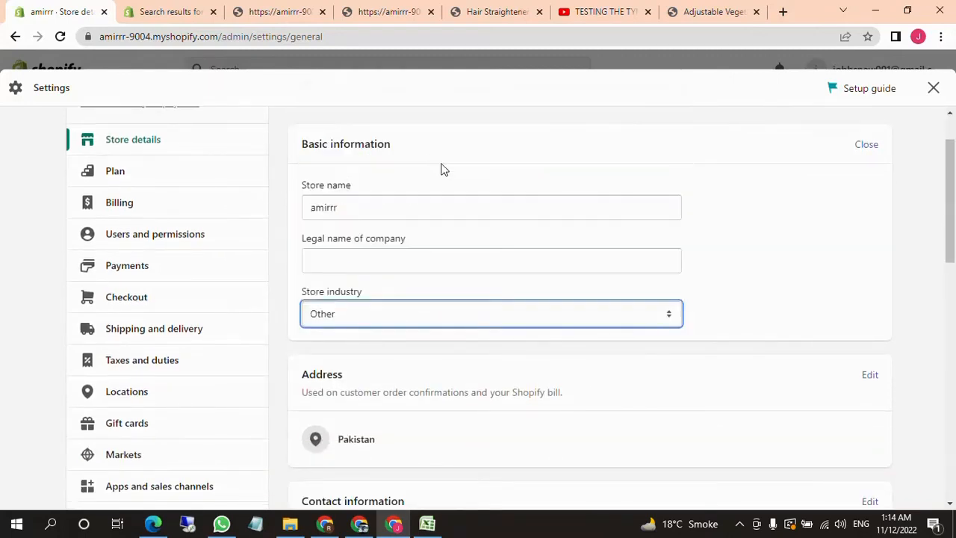
{"action": "left_click", "coordinate": [378, 205]}
{"action": "left_click_drag", "start_coordinate": [386, 205], "coordinate": [284, 205]}
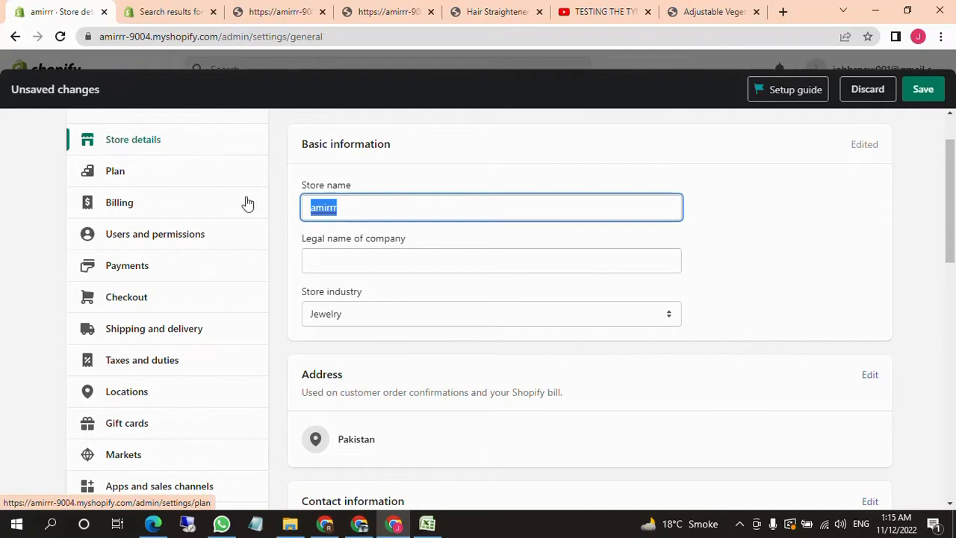
{"action": "left_click", "coordinate": [272, 265]}
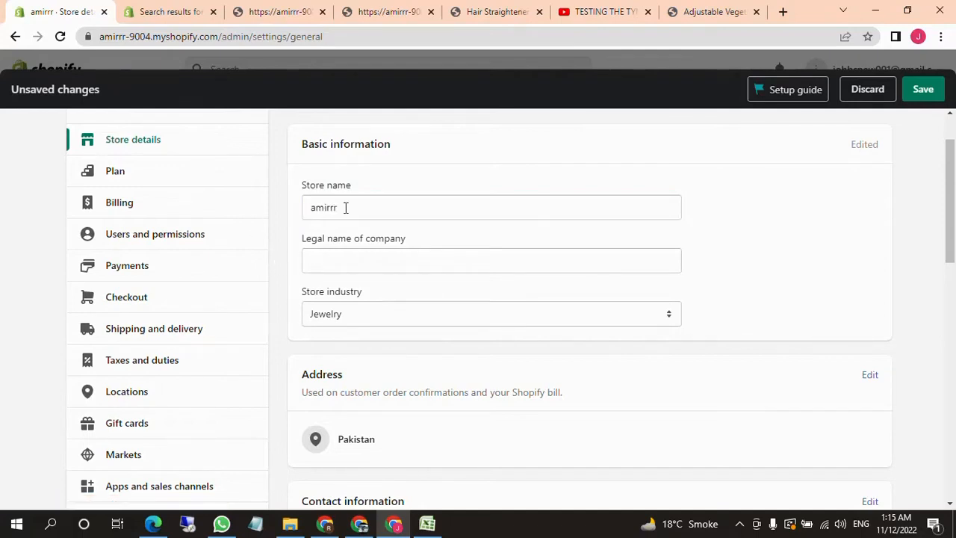
{"action": "left_click", "coordinate": [395, 209]}
{"action": "left_click", "coordinate": [417, 192]}
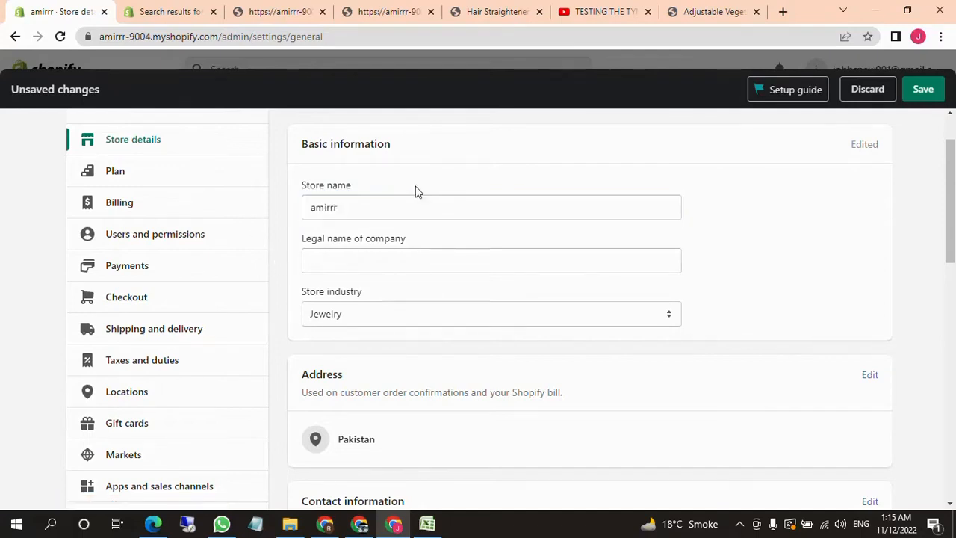
{"action": "left_click", "coordinate": [381, 209]}
{"action": "left_click", "coordinate": [291, 207]}
Open the store address for editing and examine its country, address, apartment, city and postal code fields
{"action": "scroll", "coordinate": [359, 206], "scroll_direction": "down", "scroll_amount": 1}
{"action": "scroll", "coordinate": [374, 246], "scroll_direction": "down", "scroll_amount": 1}
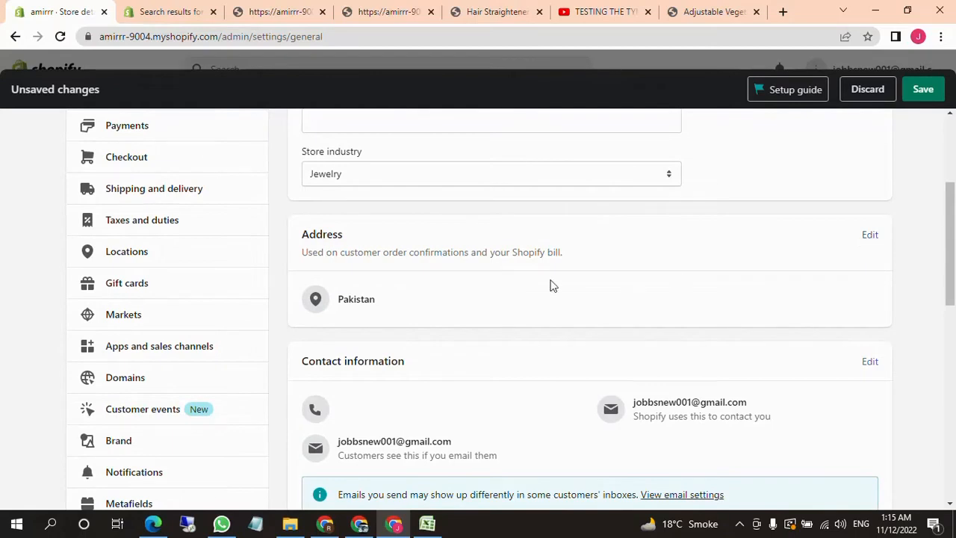
{"action": "left_click_drag", "start_coordinate": [448, 253], "coordinate": [541, 249]}
{"action": "left_click", "coordinate": [720, 244]}
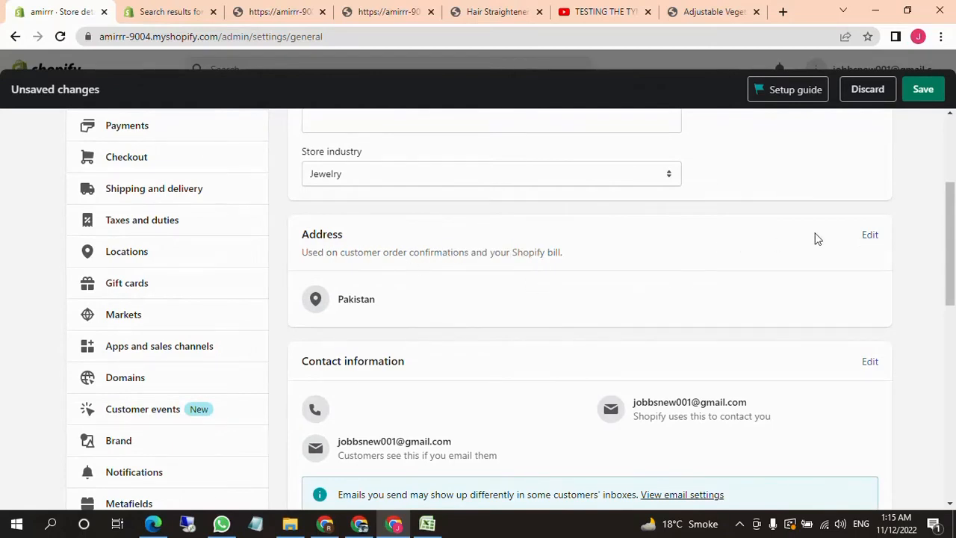
{"action": "left_click", "coordinate": [869, 235]}
{"action": "scroll", "coordinate": [544, 329], "scroll_direction": "down", "scroll_amount": 2}
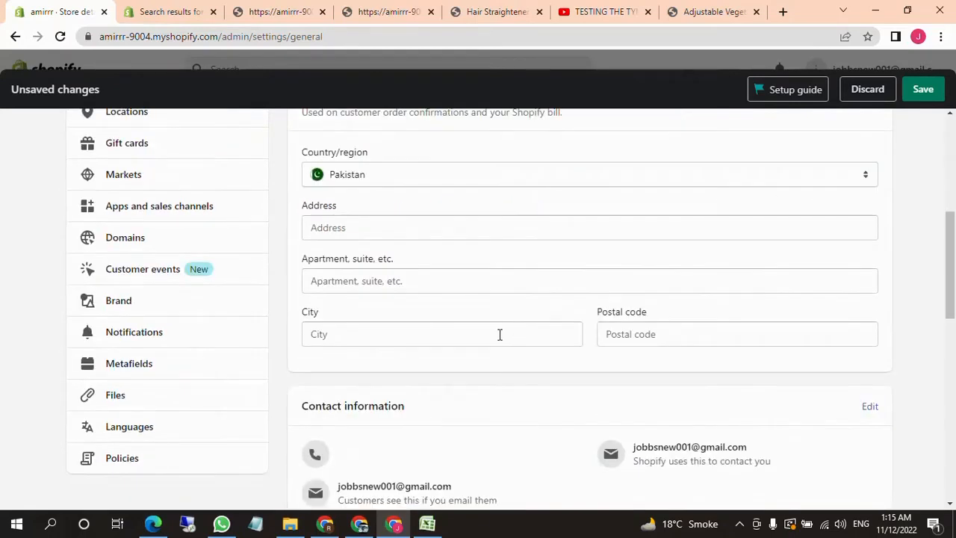
{"action": "scroll", "coordinate": [484, 336], "scroll_direction": "up", "scroll_amount": 1}
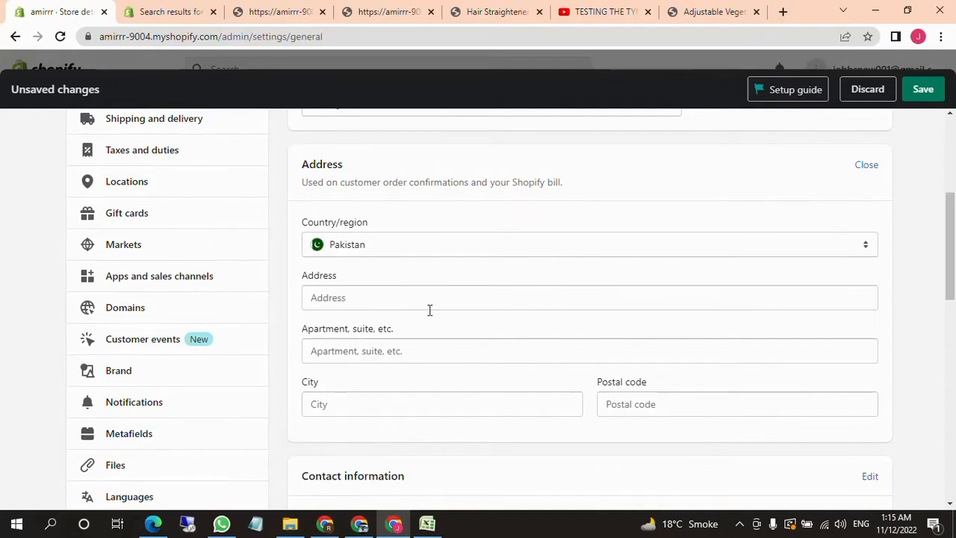
{"action": "left_click", "coordinate": [385, 300]}
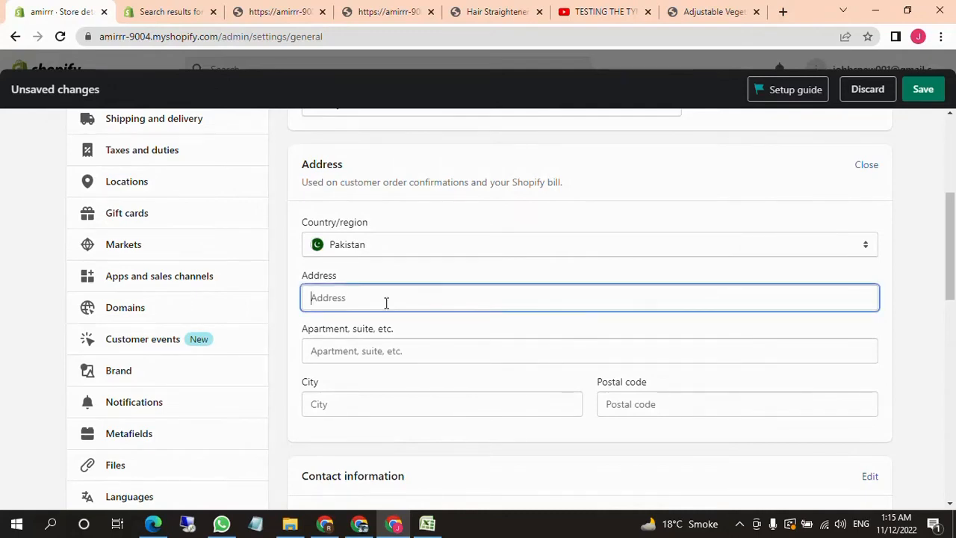
{"action": "left_click_drag", "start_coordinate": [295, 323], "coordinate": [318, 328]}
{"action": "left_click", "coordinate": [403, 330]}
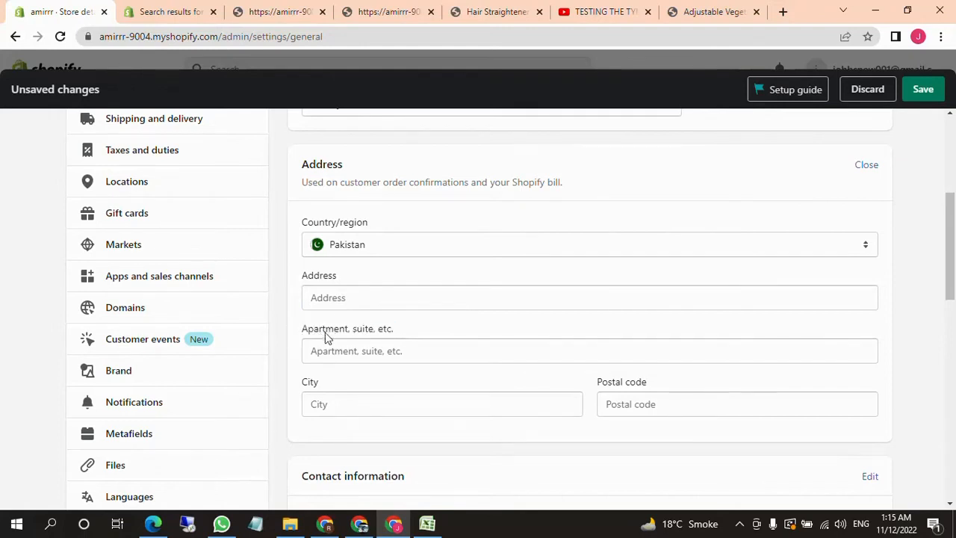
{"action": "left_click", "coordinate": [389, 300]}
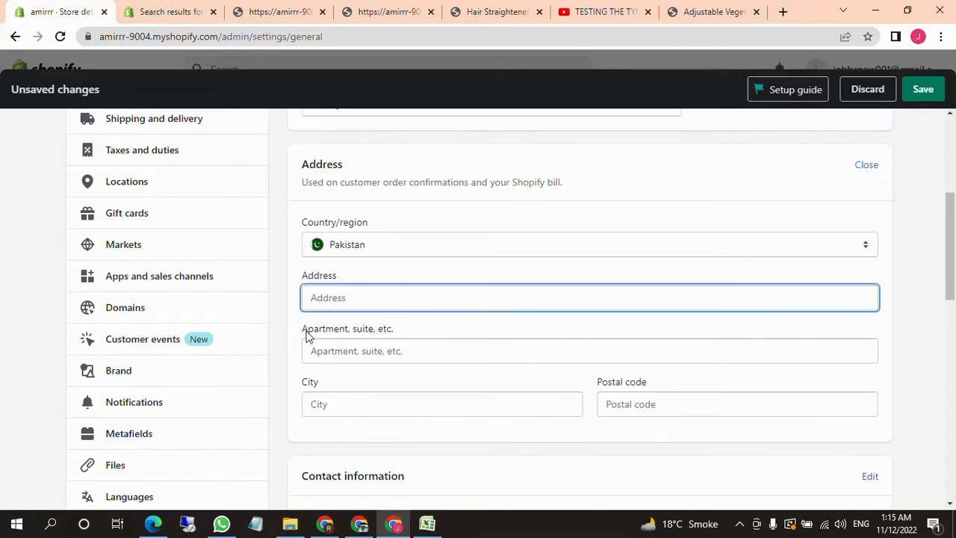
{"action": "scroll", "coordinate": [339, 366], "scroll_direction": "down", "scroll_amount": 1}
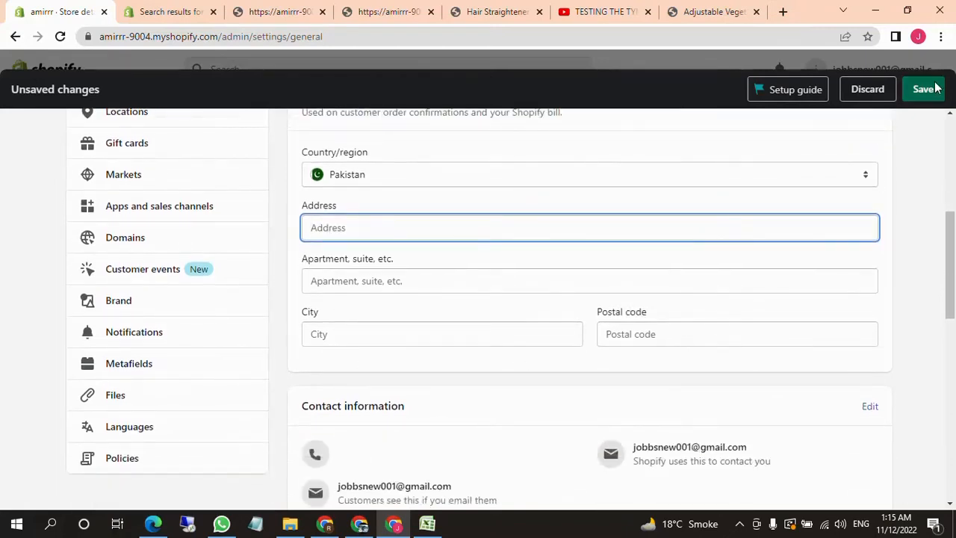
Open the contact information for editing and examine the phone, store contact email and sender email fields
{"action": "scroll", "coordinate": [555, 320], "scroll_direction": "down", "scroll_amount": 3}
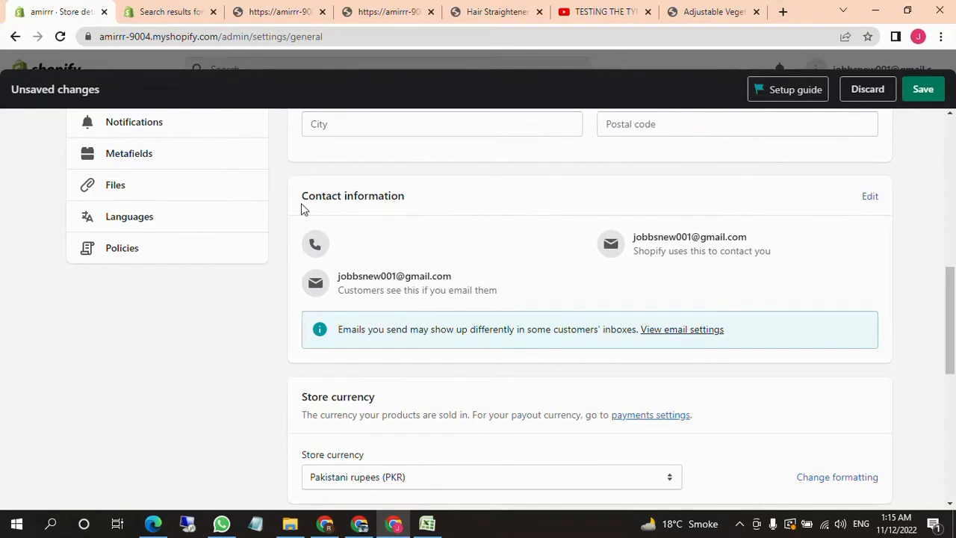
{"action": "left_click_drag", "start_coordinate": [301, 209], "coordinate": [505, 199]}
{"action": "left_click", "coordinate": [870, 200]}
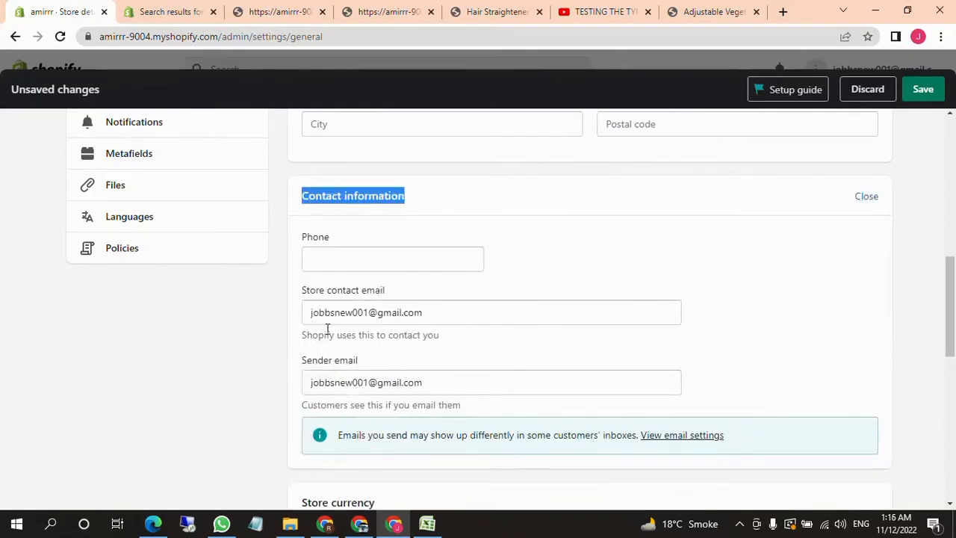
{"action": "left_click", "coordinate": [456, 314]}
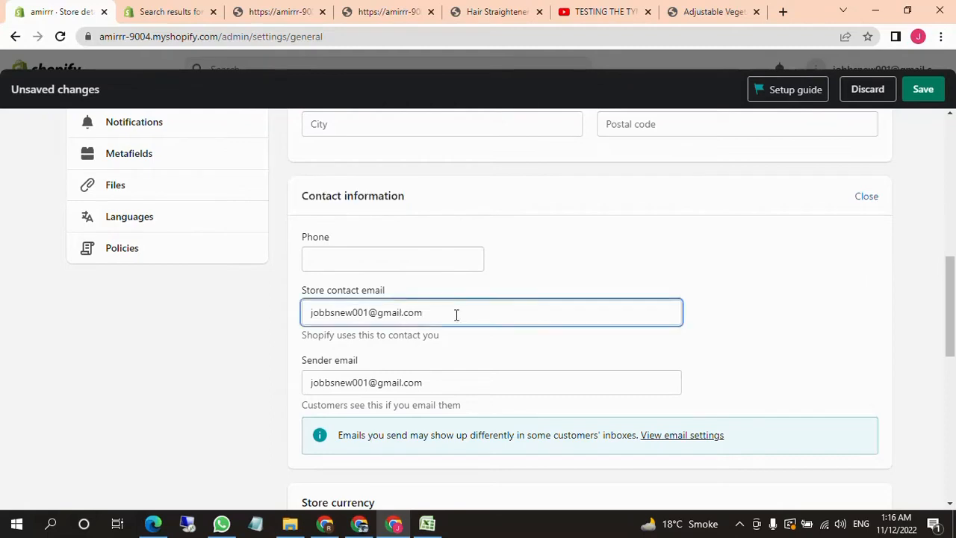
{"action": "left_click_drag", "start_coordinate": [309, 314], "coordinate": [427, 314]}
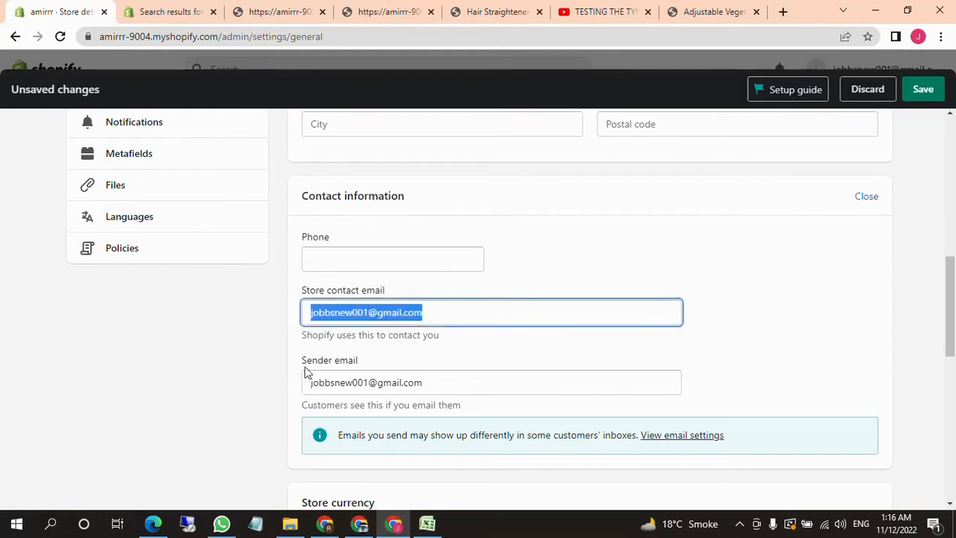
{"action": "left_click_drag", "start_coordinate": [312, 382], "coordinate": [431, 380]}
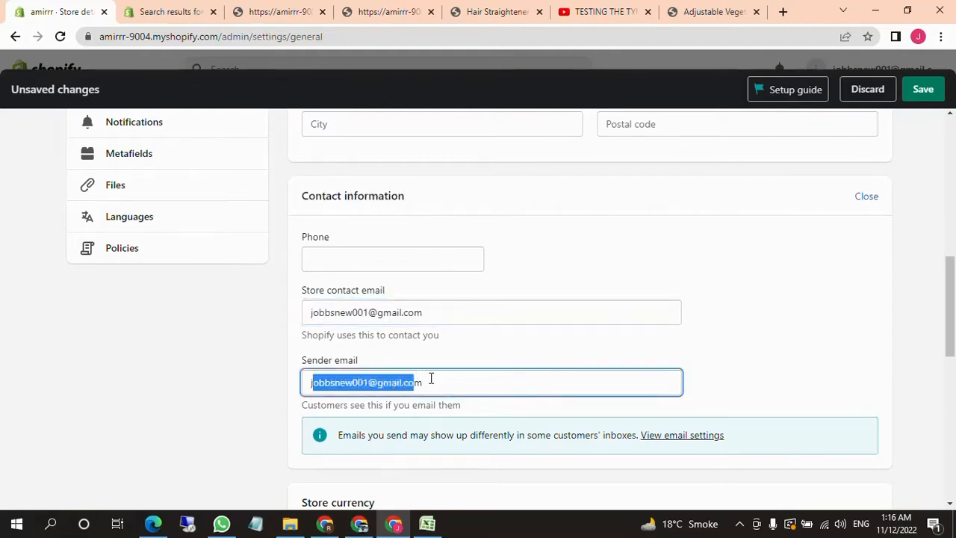
{"action": "left_click", "coordinate": [441, 379]}
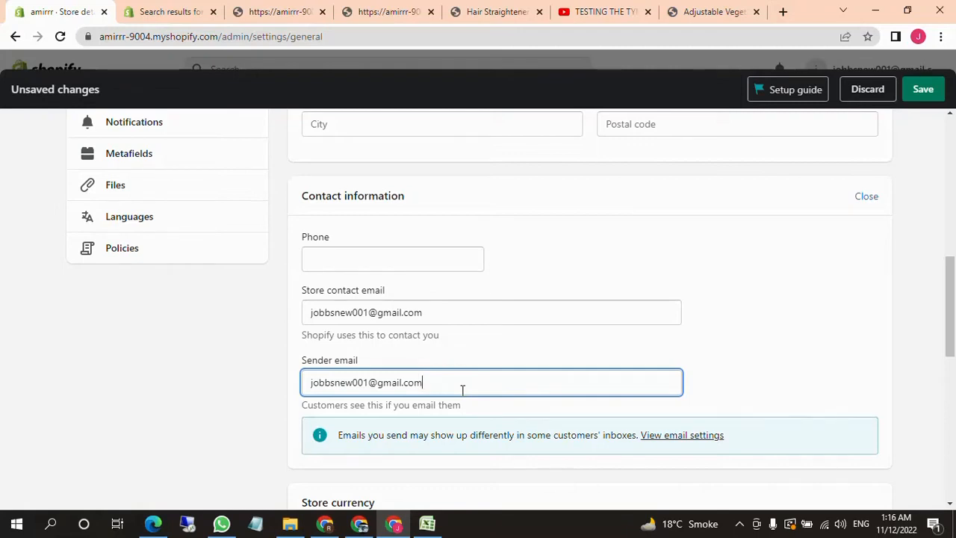
{"action": "left_click_drag", "start_coordinate": [461, 388], "coordinate": [272, 404]}
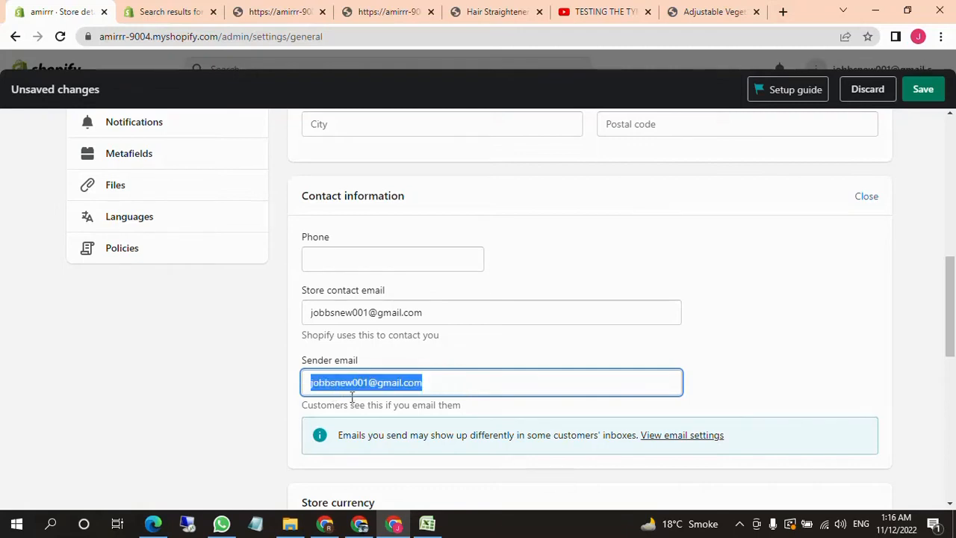
{"action": "left_click", "coordinate": [375, 268]}
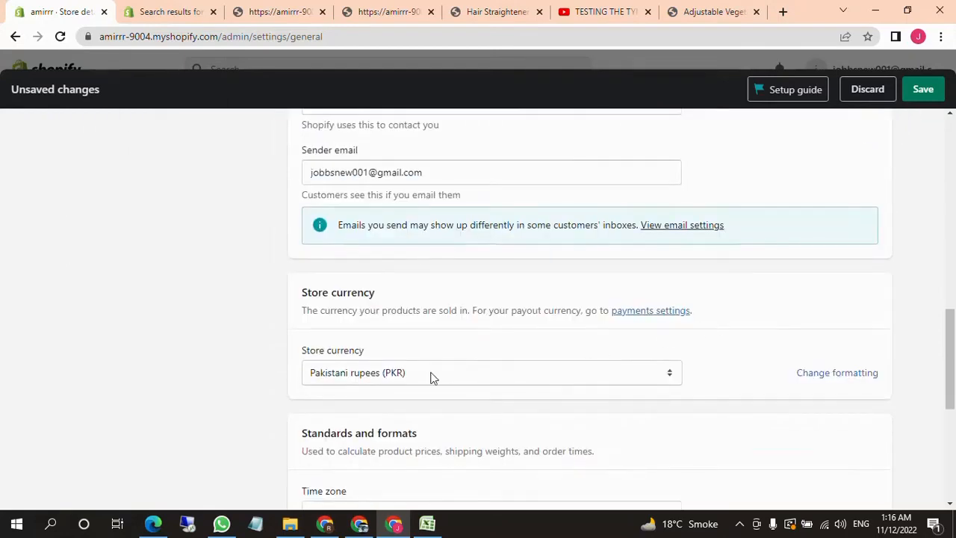
Examine the choices offered for the store currency
{"action": "scroll", "coordinate": [397, 341], "scroll_direction": "down", "scroll_amount": 1}
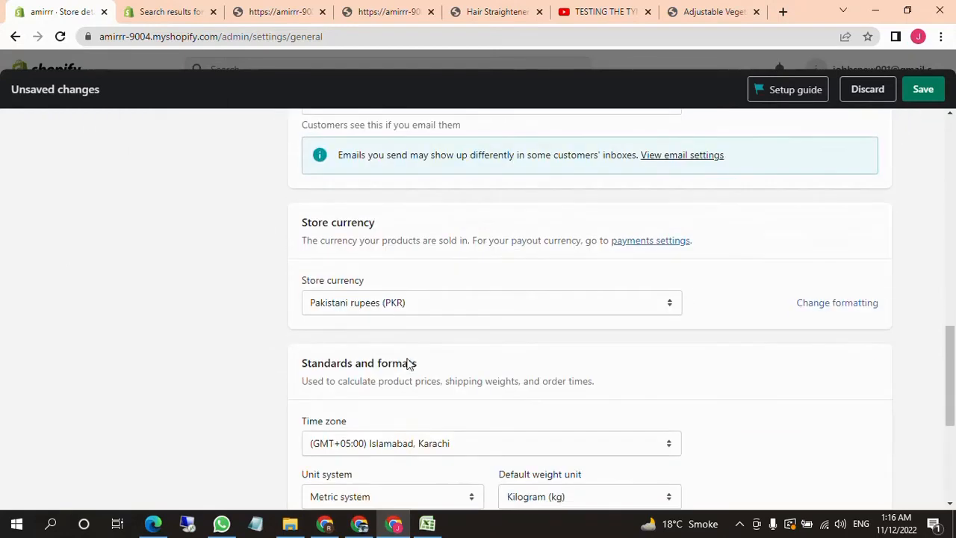
{"action": "left_click", "coordinate": [463, 311]}
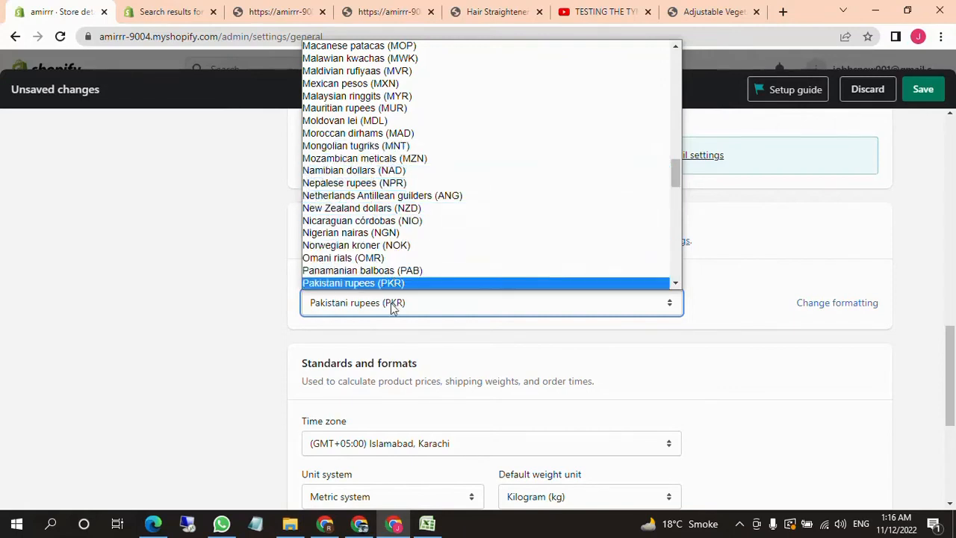
{"action": "left_click", "coordinate": [357, 290]}
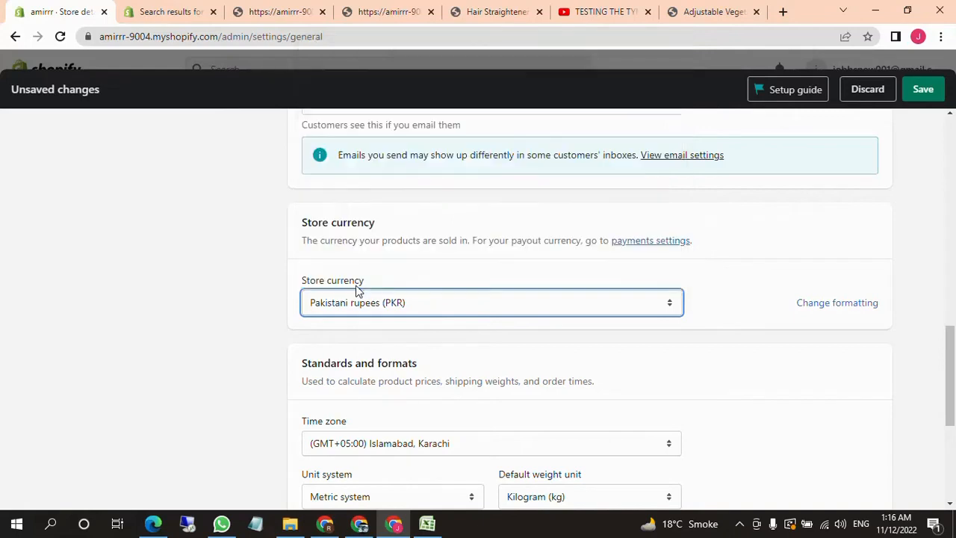
{"action": "left_click", "coordinate": [416, 312]}
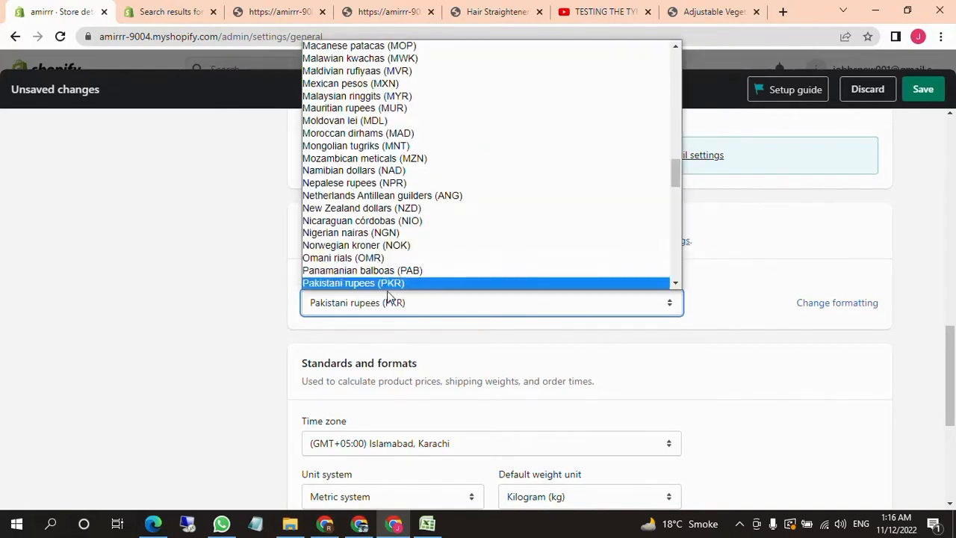
{"action": "left_click", "coordinate": [321, 335]}
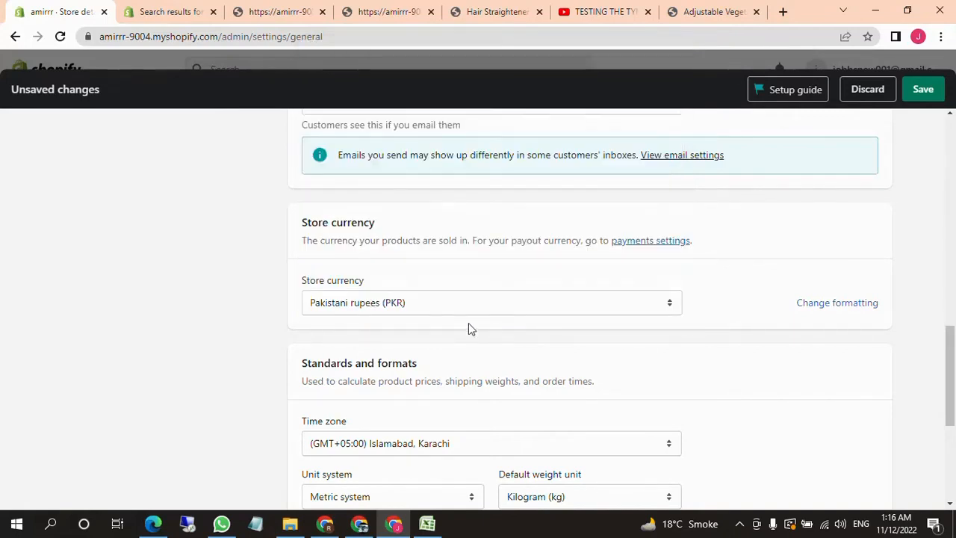
Review the standards and formats section and examine the choices offered for the time zone
{"action": "scroll", "coordinate": [506, 294], "scroll_direction": "down", "scroll_amount": 2}
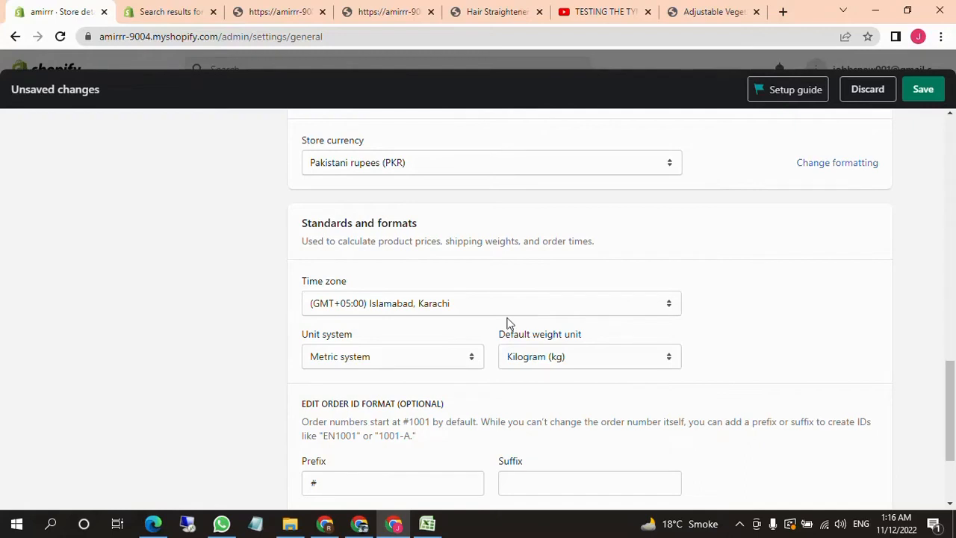
{"action": "scroll", "coordinate": [438, 312], "scroll_direction": "down", "scroll_amount": 2}
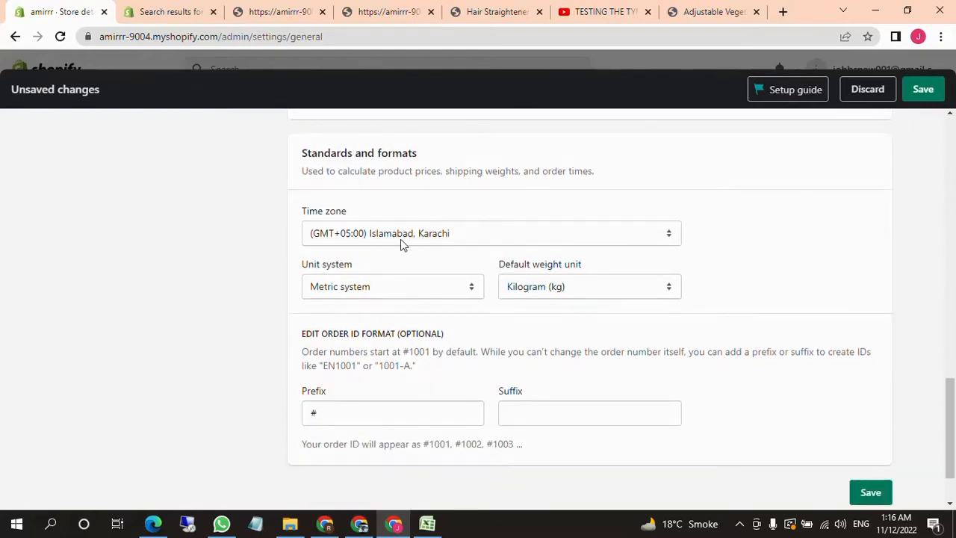
{"action": "scroll", "coordinate": [403, 241], "scroll_direction": "up", "scroll_amount": 2}
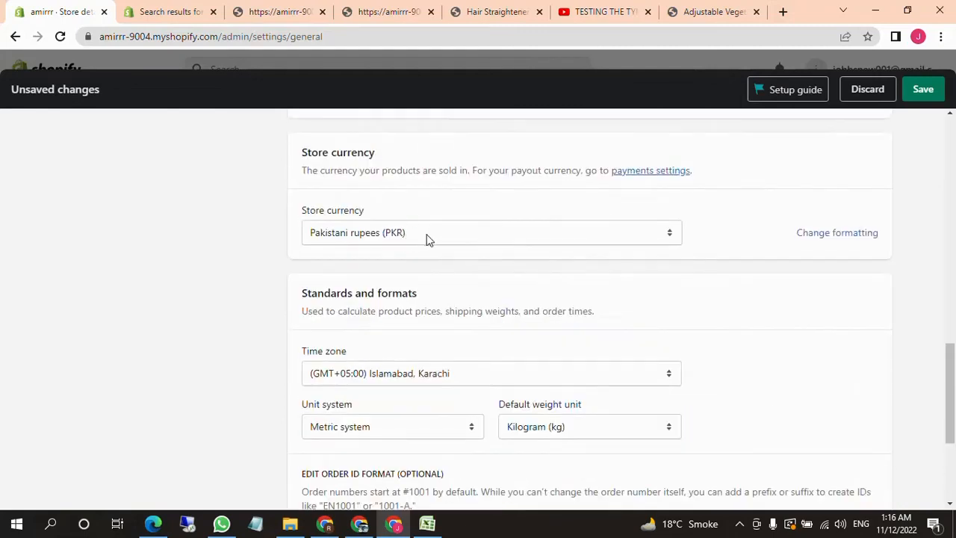
{"action": "left_click", "coordinate": [418, 308]}
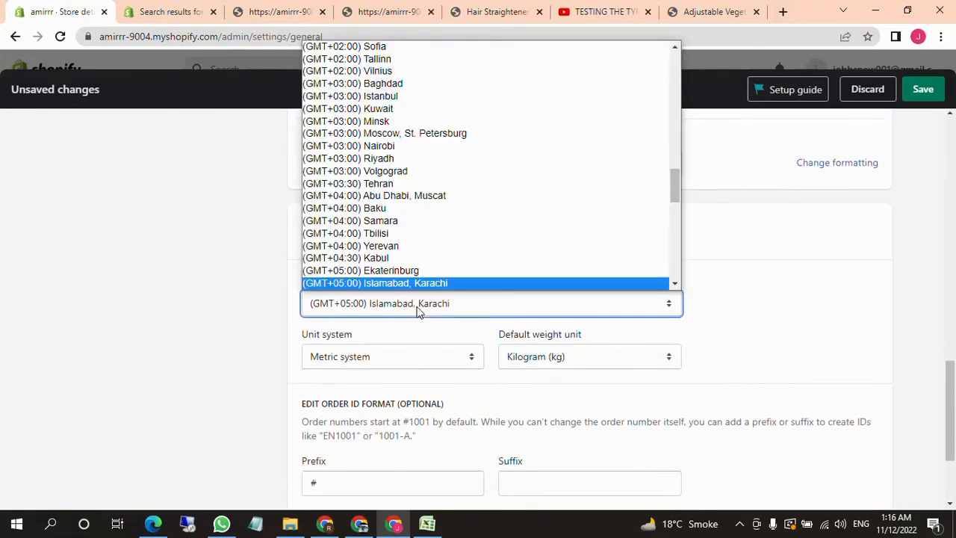
{"action": "left_click", "coordinate": [255, 317]}
Set the default weight unit to Gram (g) in the standards and formats section
{"action": "scroll", "coordinate": [436, 318], "scroll_direction": "down", "scroll_amount": 2}
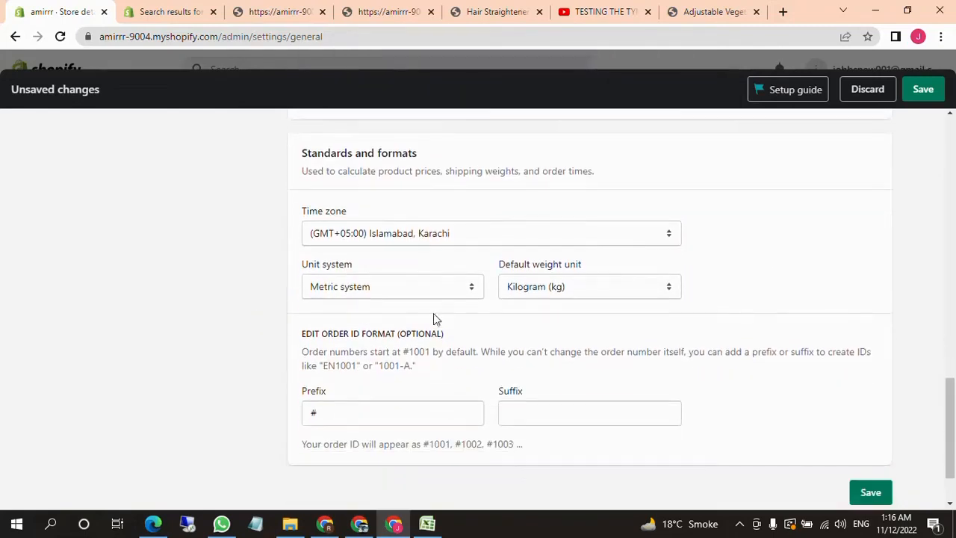
{"action": "left_click", "coordinate": [574, 291]}
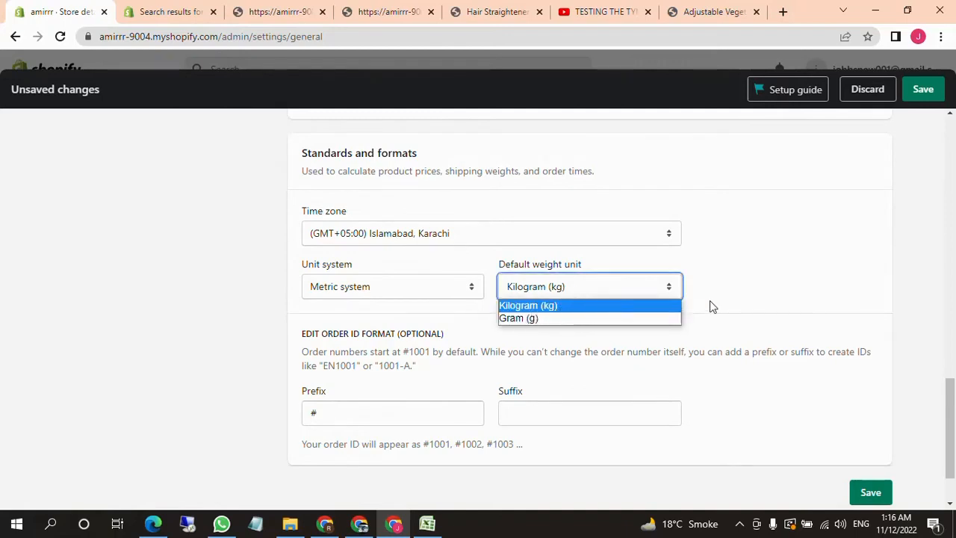
{"action": "left_click", "coordinate": [524, 308]}
{"action": "left_click", "coordinate": [502, 314]}
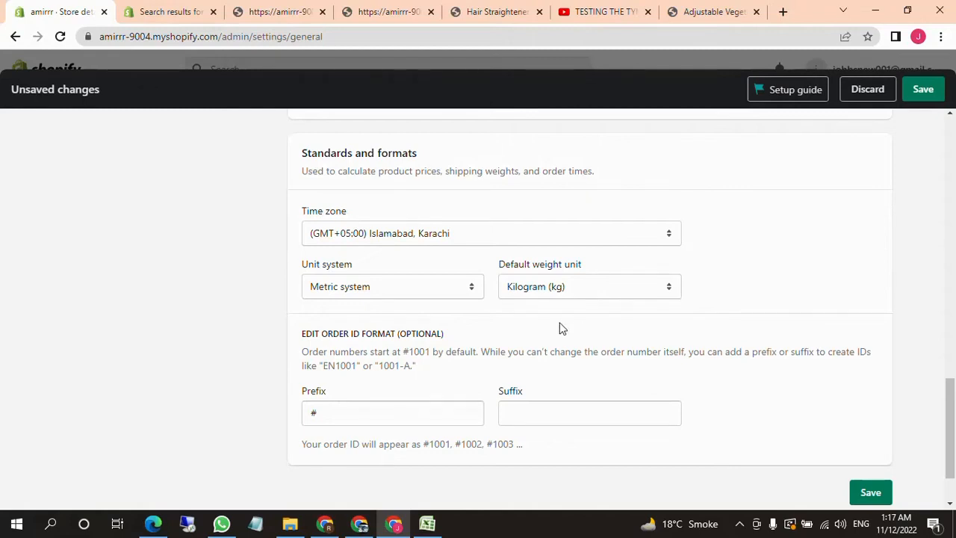
{"action": "left_click", "coordinate": [559, 287]}
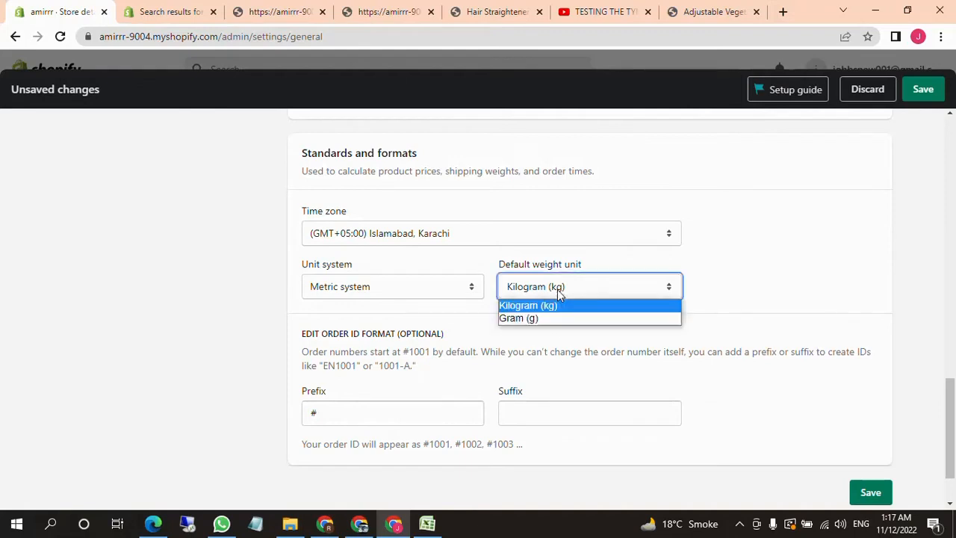
{"action": "left_click", "coordinate": [530, 319]}
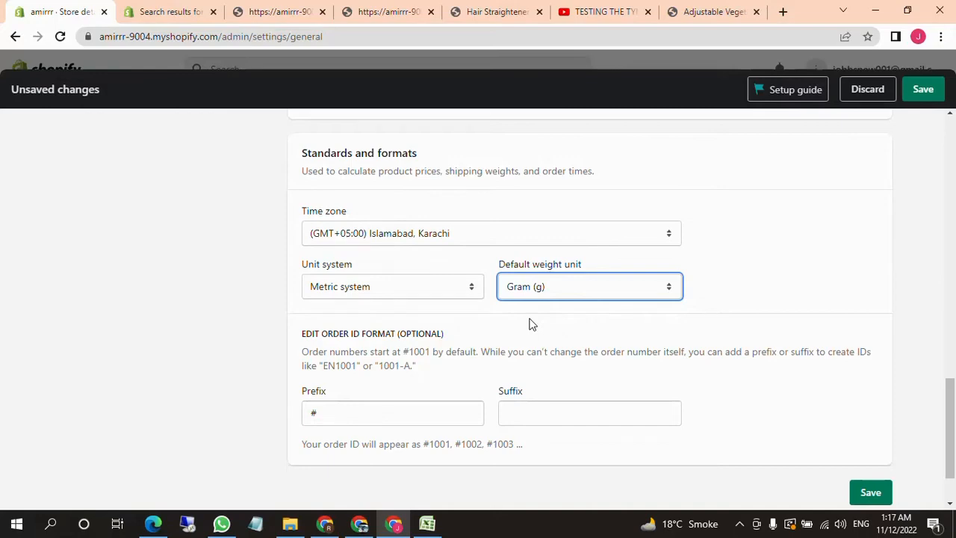
Open the plan settings, leaving the store details unsaved, and examine the trial's next billing date and payment method
{"action": "scroll", "coordinate": [570, 363], "scroll_direction": "up", "scroll_amount": 15}
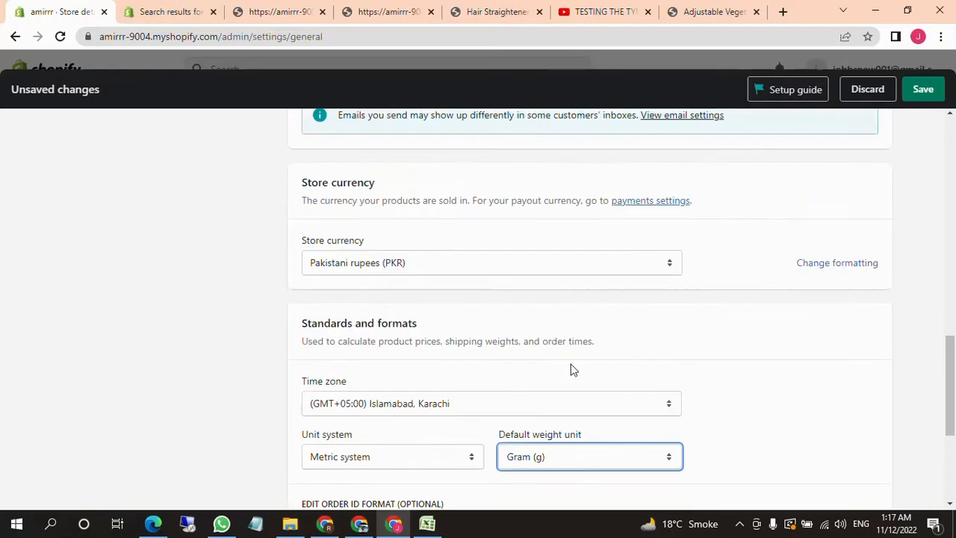
{"action": "scroll", "coordinate": [528, 403], "scroll_direction": "up", "scroll_amount": 3}
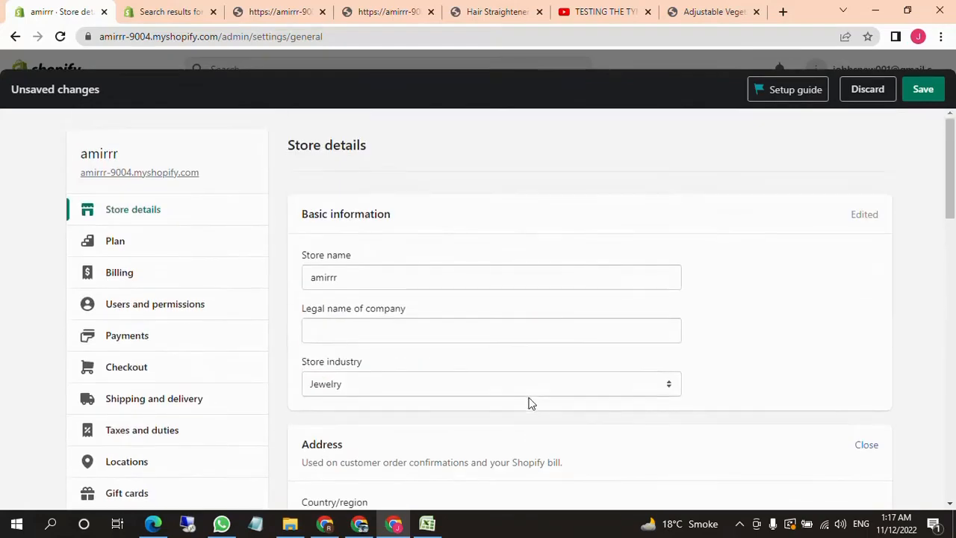
{"action": "left_click_drag", "start_coordinate": [306, 214], "coordinate": [421, 215]}
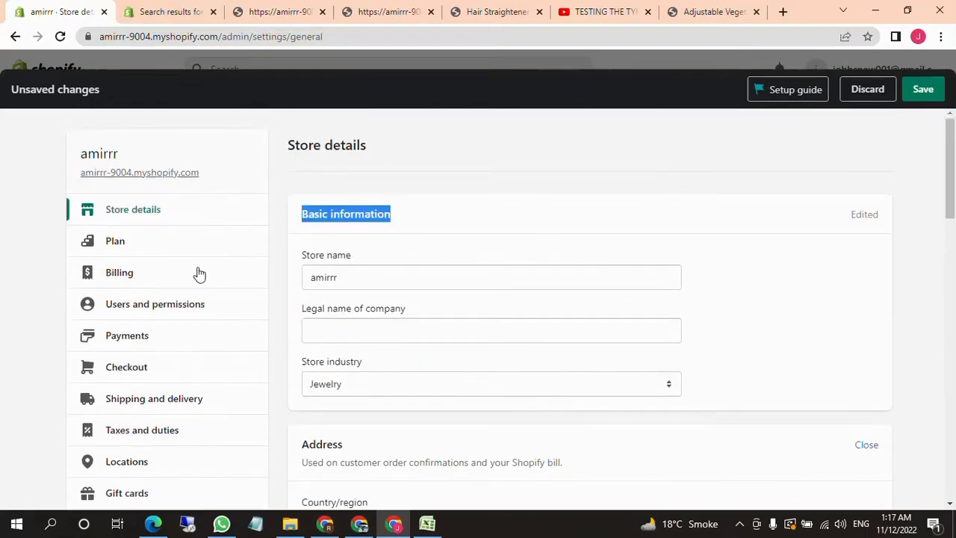
{"action": "left_click", "coordinate": [167, 239]}
{"action": "left_click", "coordinate": [626, 331]}
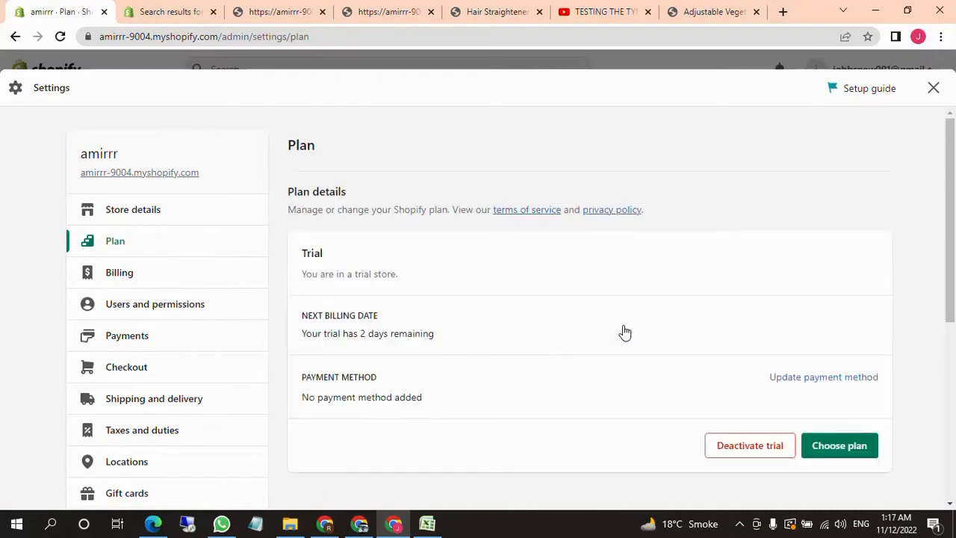
{"action": "scroll", "coordinate": [624, 331], "scroll_direction": "down", "scroll_amount": 1}
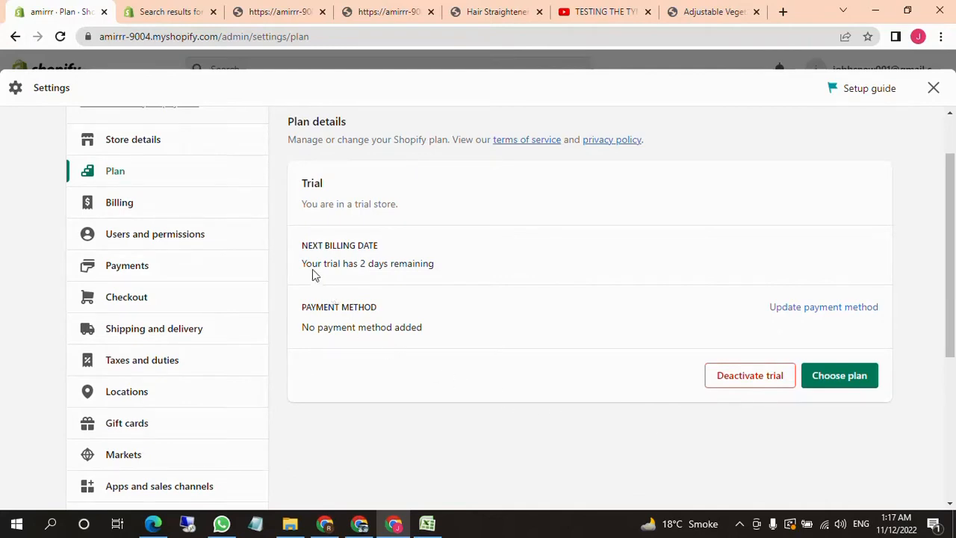
{"action": "left_click_drag", "start_coordinate": [303, 270], "coordinate": [427, 263]}
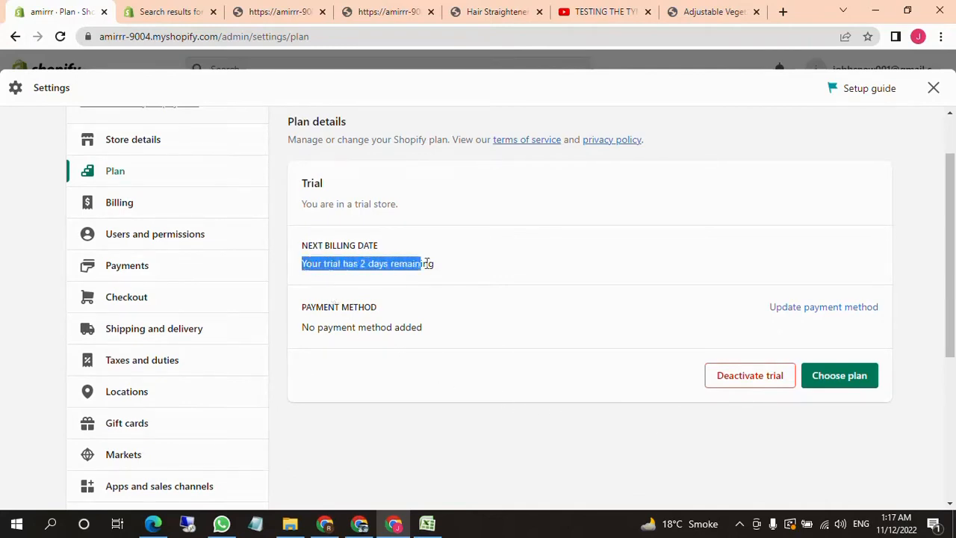
{"action": "left_click", "coordinate": [465, 269]}
{"action": "left_click_drag", "start_coordinate": [309, 327], "coordinate": [608, 318]}
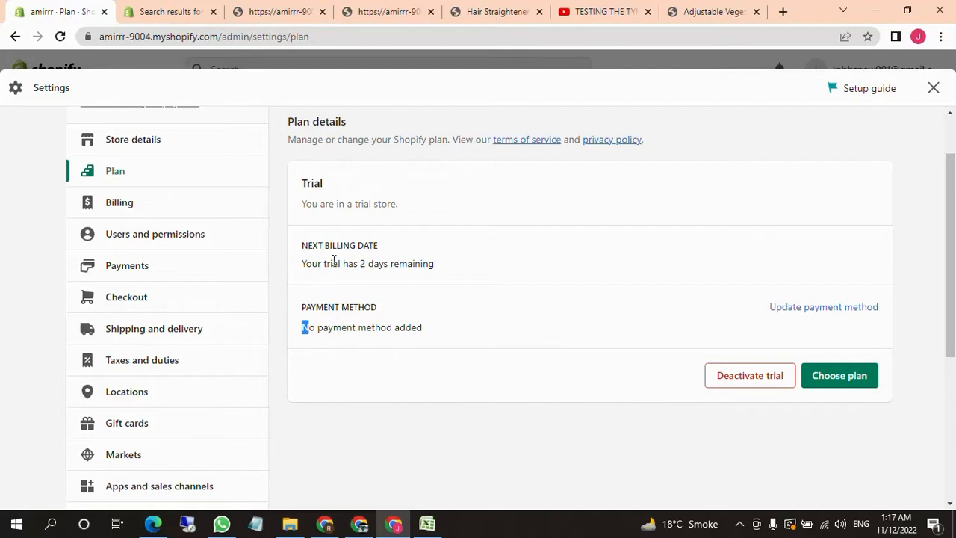
{"action": "left_click_drag", "start_coordinate": [330, 263], "coordinate": [472, 267]}
{"action": "left_click", "coordinate": [472, 268]}
Open the billing settings and skim the payment methods, billing currency, subscriptions and upcoming bill sections
{"action": "left_click", "coordinate": [115, 209]}
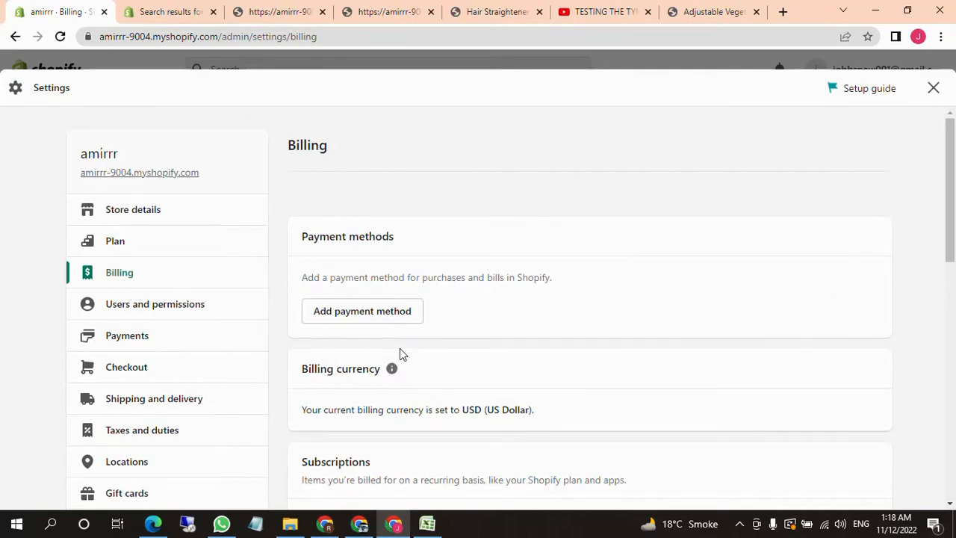
{"action": "scroll", "coordinate": [456, 306], "scroll_direction": "down", "scroll_amount": 3}
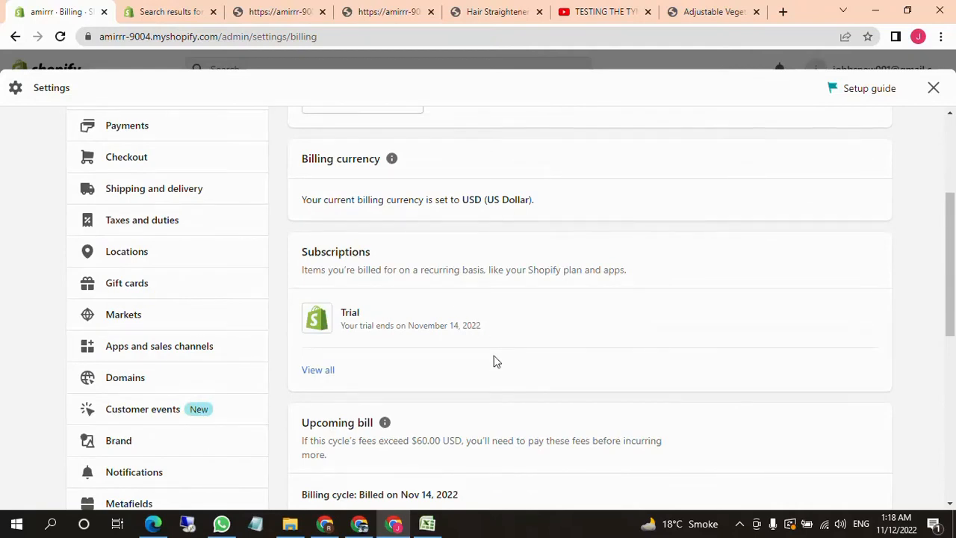
{"action": "scroll", "coordinate": [492, 362], "scroll_direction": "down", "scroll_amount": 4}
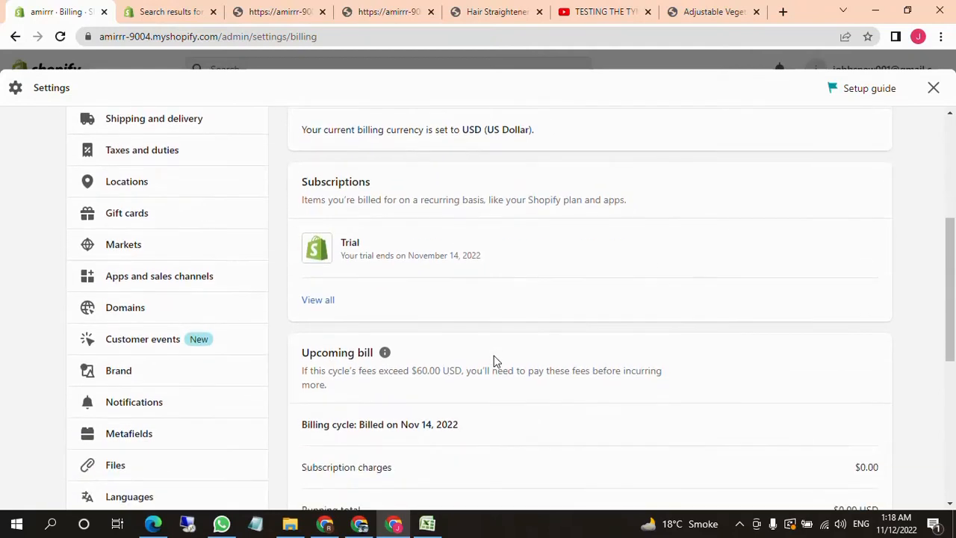
{"action": "scroll", "coordinate": [522, 443], "scroll_direction": "up", "scroll_amount": 5}
{"action": "scroll", "coordinate": [526, 439], "scroll_direction": "up", "scroll_amount": 2}
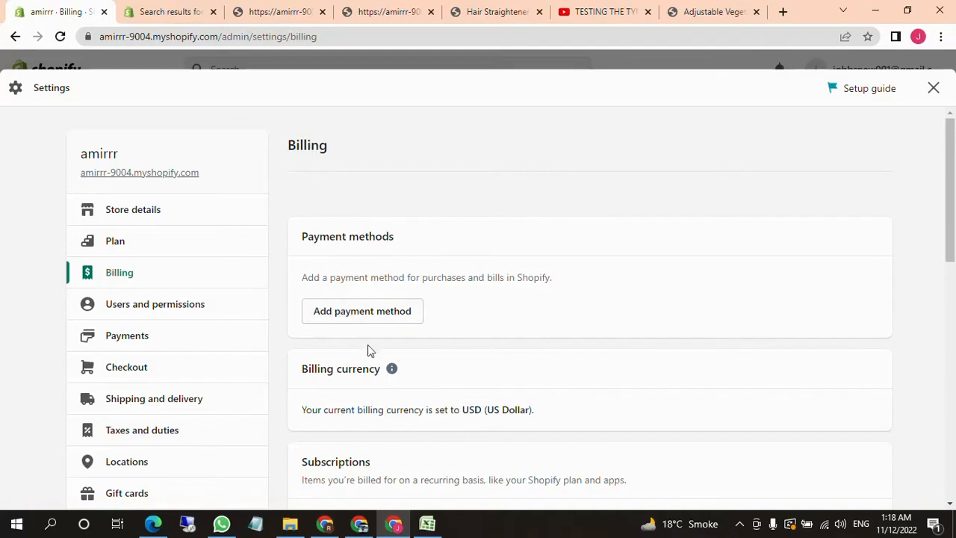
Examine which currency is set as the store's billing currency
{"action": "scroll", "coordinate": [366, 345], "scroll_direction": "down", "scroll_amount": 1}
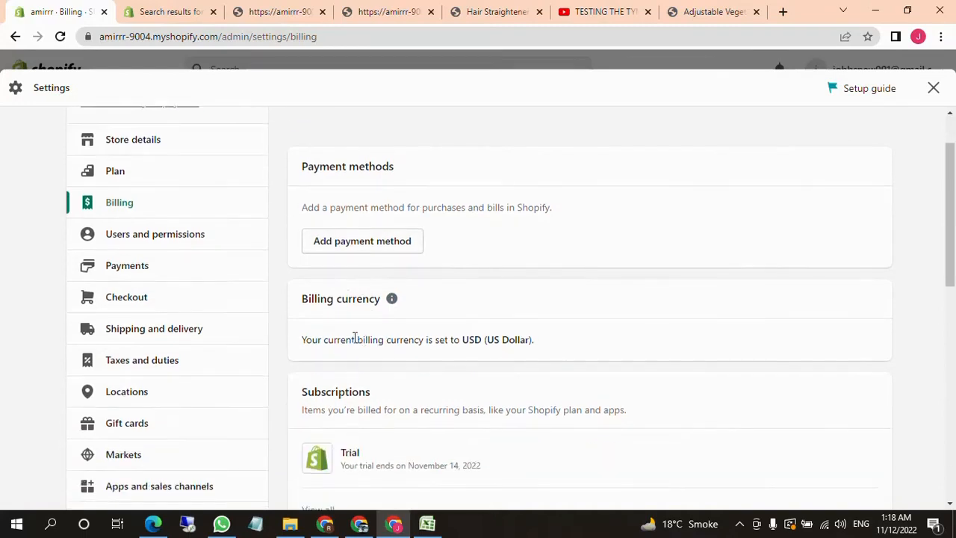
{"action": "scroll", "coordinate": [350, 339], "scroll_direction": "down", "scroll_amount": 1}
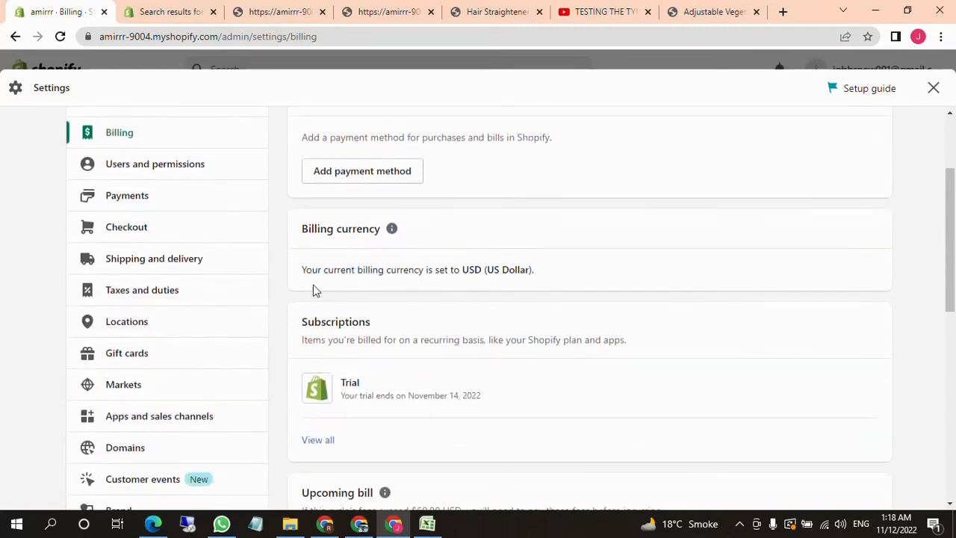
{"action": "left_click_drag", "start_coordinate": [348, 274], "coordinate": [426, 271]}
{"action": "left_click", "coordinate": [484, 271]}
{"action": "left_click_drag", "start_coordinate": [478, 280], "coordinate": [549, 278]}
{"action": "left_click", "coordinate": [552, 279]}
{"action": "left_click_drag", "start_coordinate": [304, 265], "coordinate": [533, 265]}
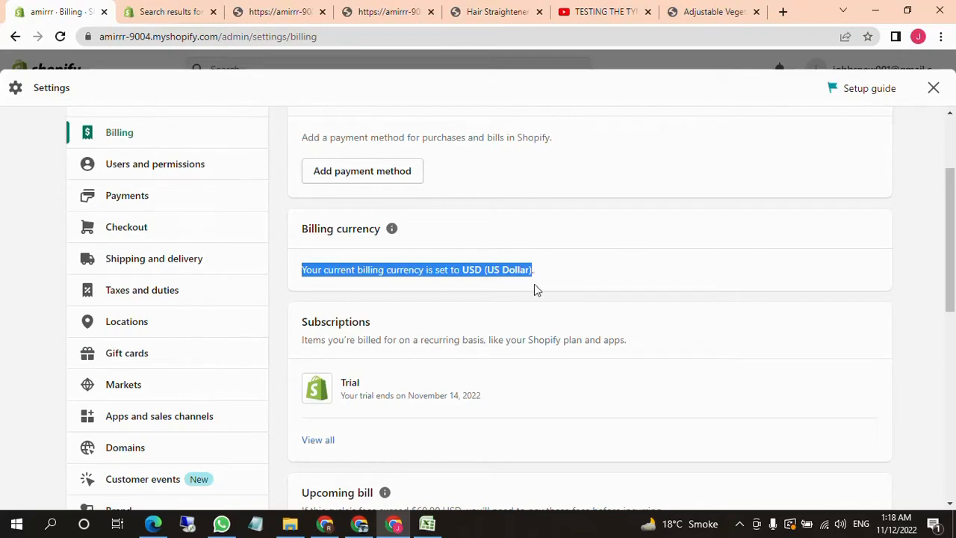
{"action": "left_click", "coordinate": [505, 291]}
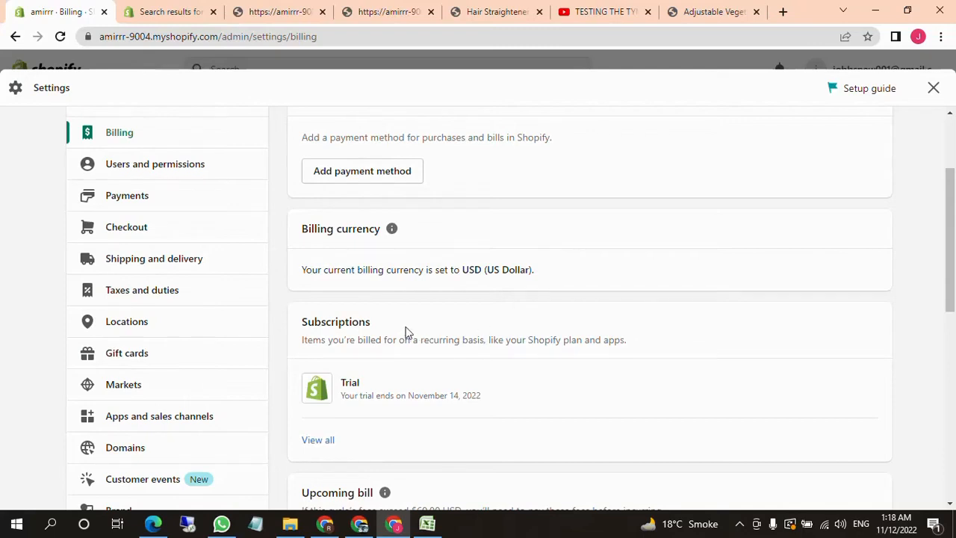
Examine the trial subscription and the upcoming bill's billing cycle, subscription charges and running total
{"action": "scroll", "coordinate": [406, 332], "scroll_direction": "down", "scroll_amount": 1}
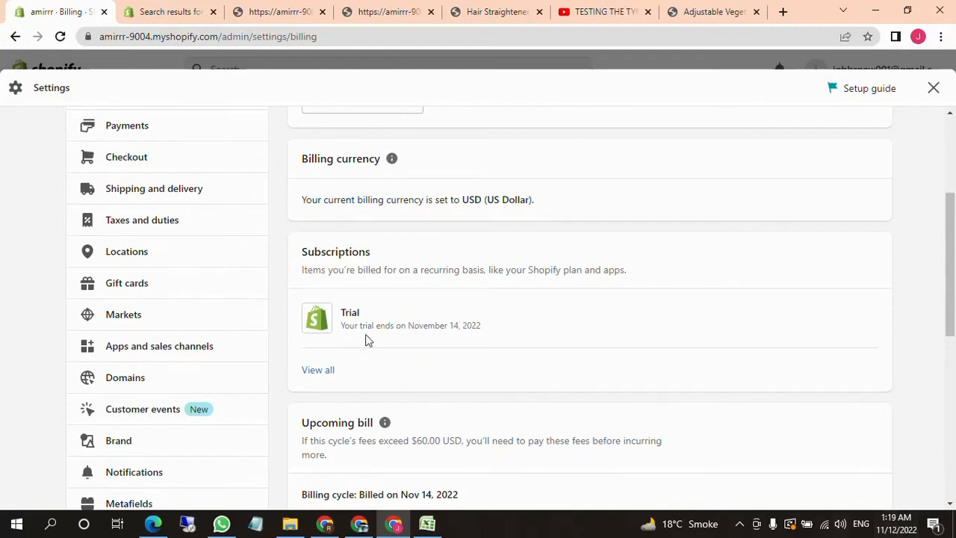
{"action": "scroll", "coordinate": [365, 334], "scroll_direction": "down", "scroll_amount": 1}
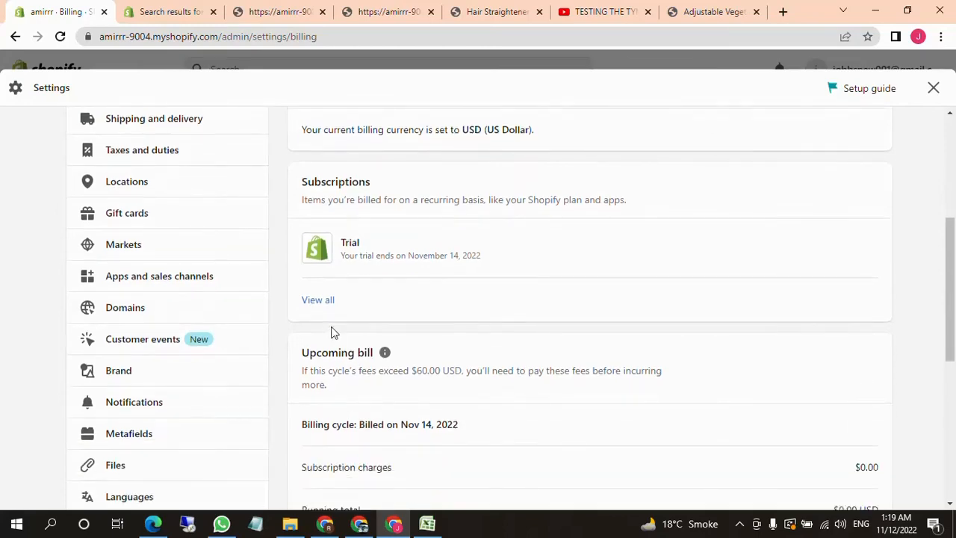
{"action": "scroll", "coordinate": [334, 334], "scroll_direction": "down", "scroll_amount": 1}
{"action": "scroll", "coordinate": [377, 385], "scroll_direction": "down", "scroll_amount": 3}
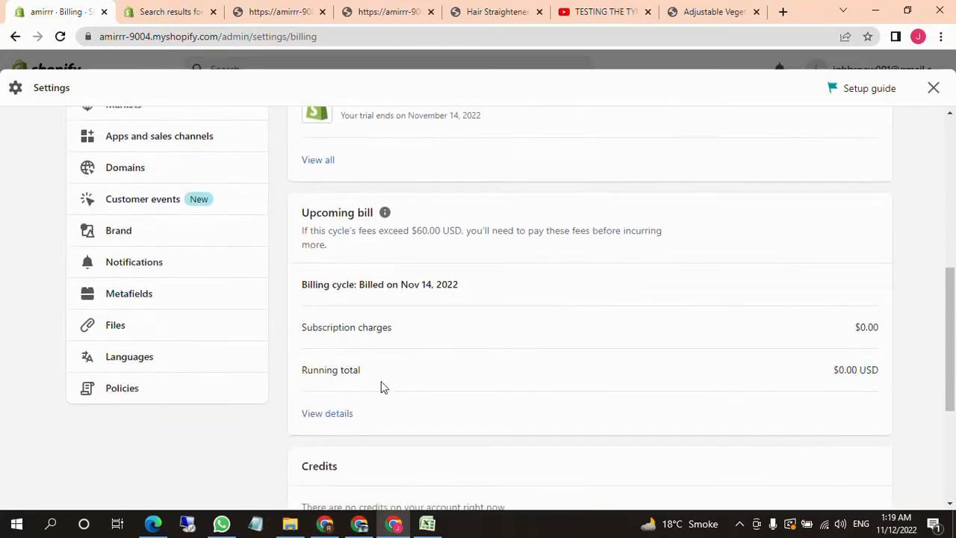
{"action": "scroll", "coordinate": [344, 377], "scroll_direction": "up", "scroll_amount": 8}
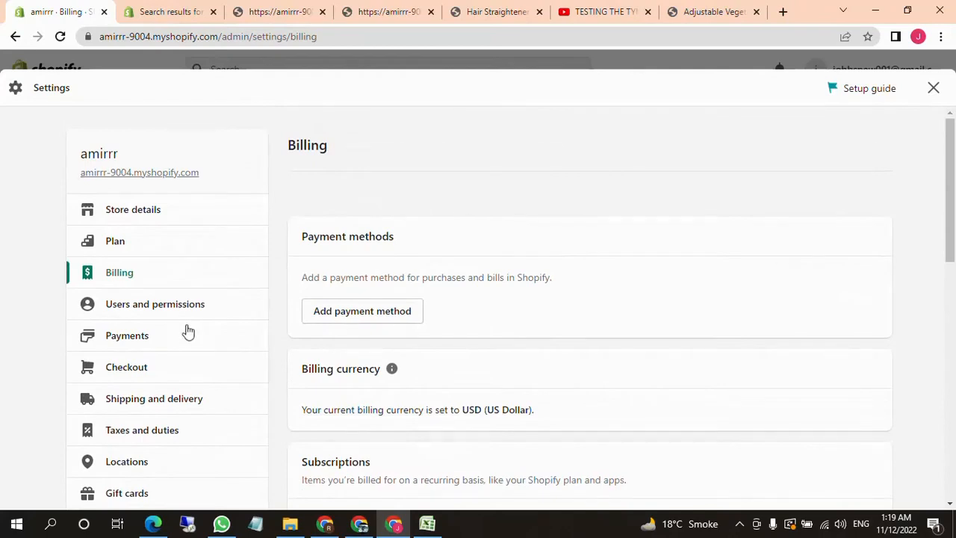
Open the users and permissions settings and start adding a new staff member
{"action": "left_click", "coordinate": [147, 319]}
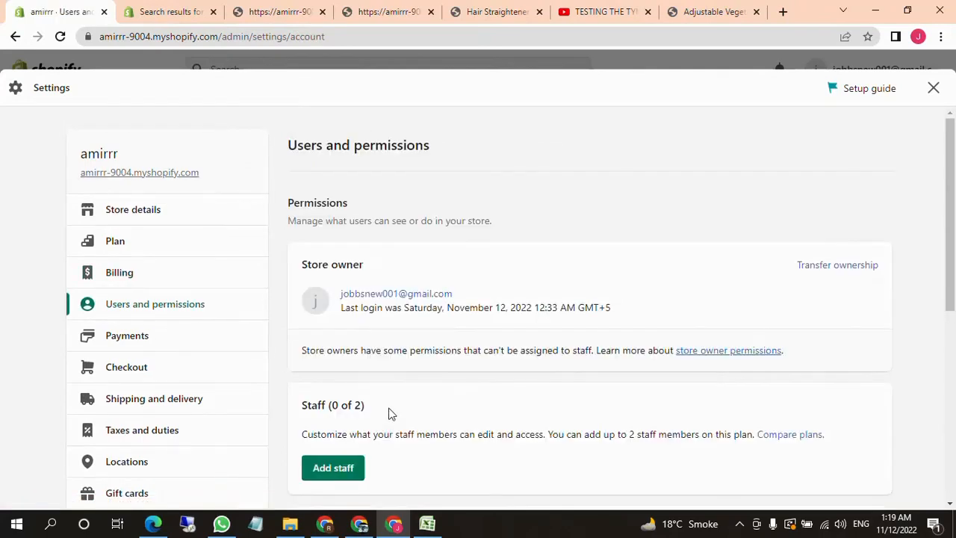
{"action": "scroll", "coordinate": [388, 414], "scroll_direction": "down", "scroll_amount": 1}
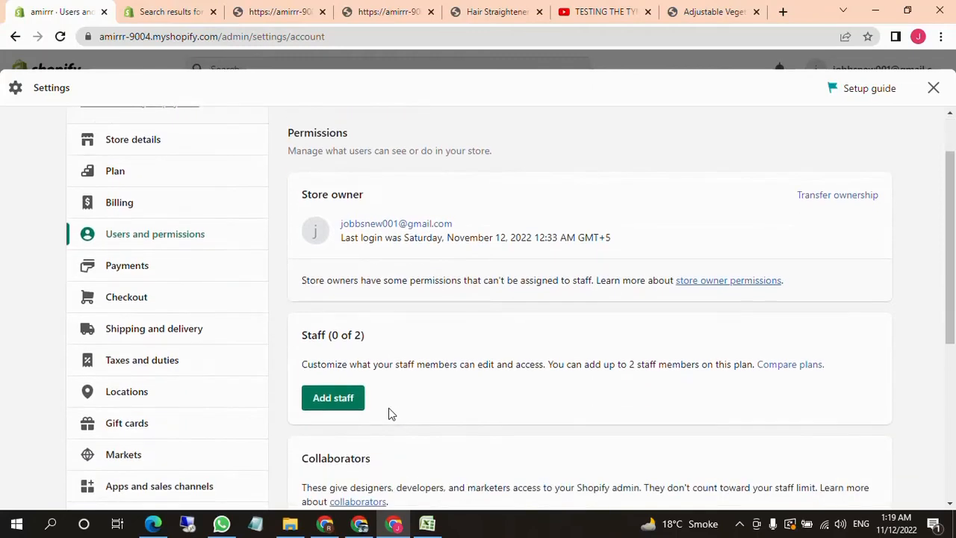
{"action": "scroll", "coordinate": [388, 415], "scroll_direction": "down", "scroll_amount": 1}
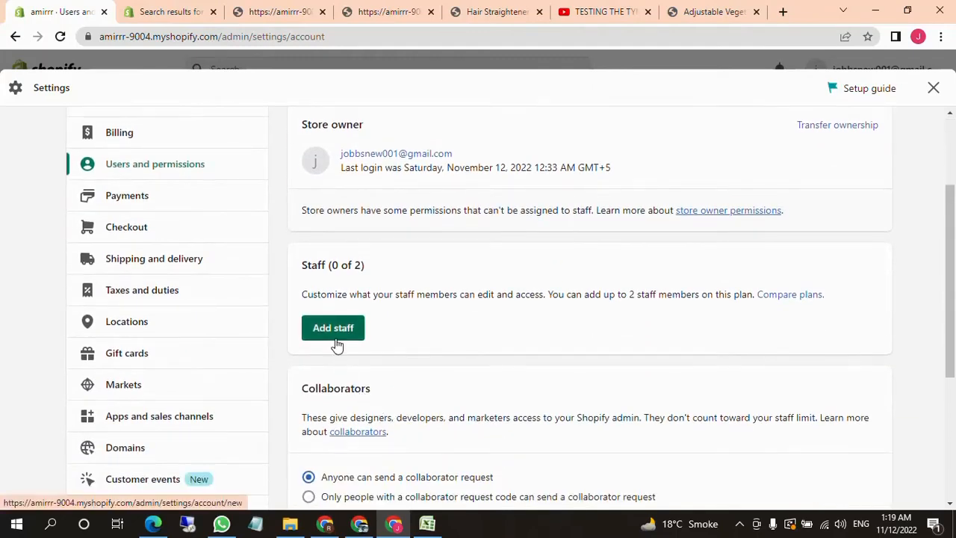
{"action": "left_click", "coordinate": [348, 330]}
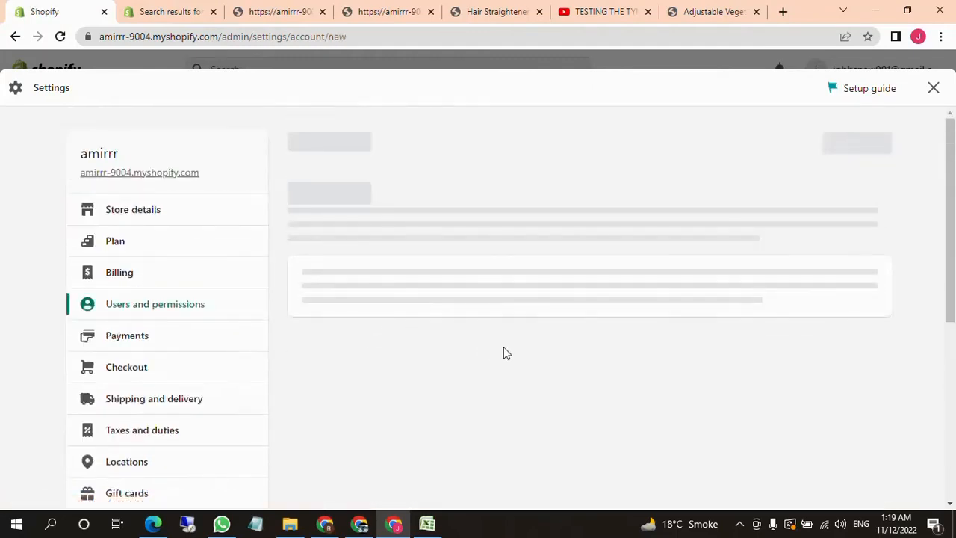
Grant the new staff member the general Orders permission
{"action": "scroll", "coordinate": [503, 352], "scroll_direction": "down", "scroll_amount": 3}
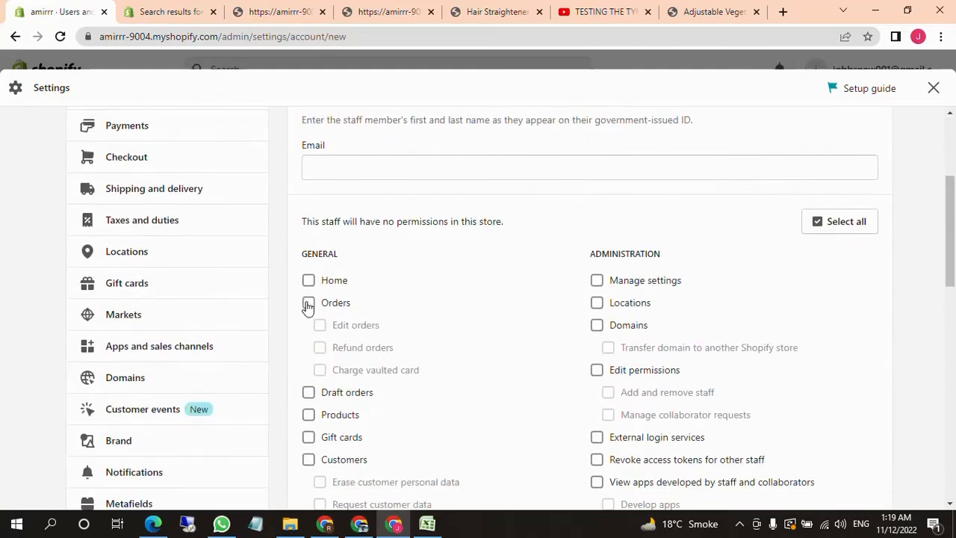
{"action": "left_click", "coordinate": [410, 177]}
{"action": "left_click", "coordinate": [419, 204]}
{"action": "left_click", "coordinate": [309, 304]}
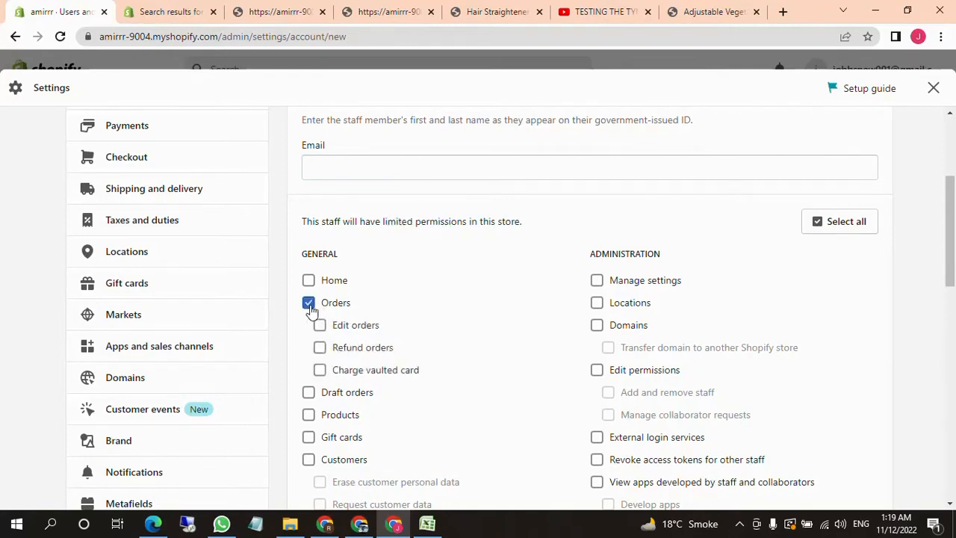
Review the staff form's name and email fields, remaining permissions, apps and channels, and the option to send the invite
{"action": "scroll", "coordinate": [534, 320], "scroll_direction": "down", "scroll_amount": 2}
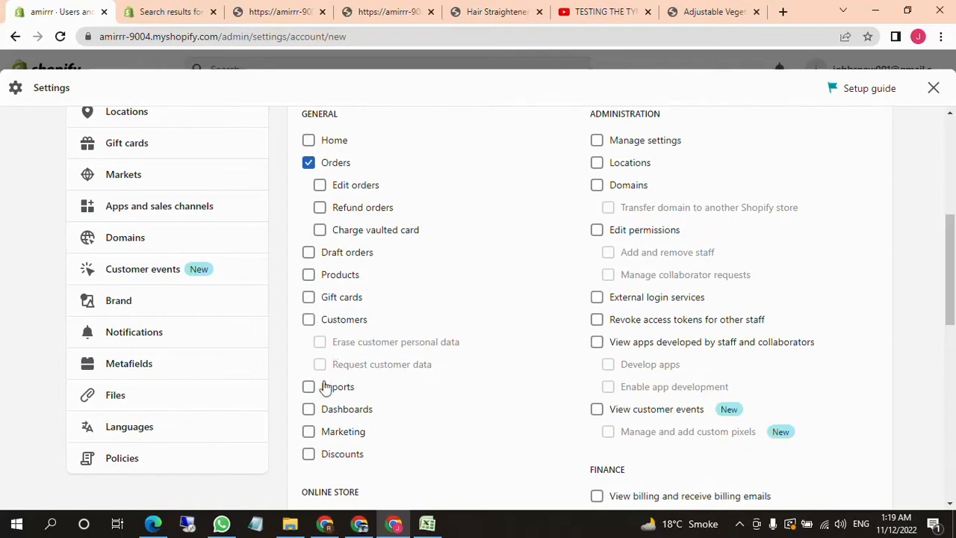
{"action": "scroll", "coordinate": [555, 418], "scroll_direction": "up", "scroll_amount": 1}
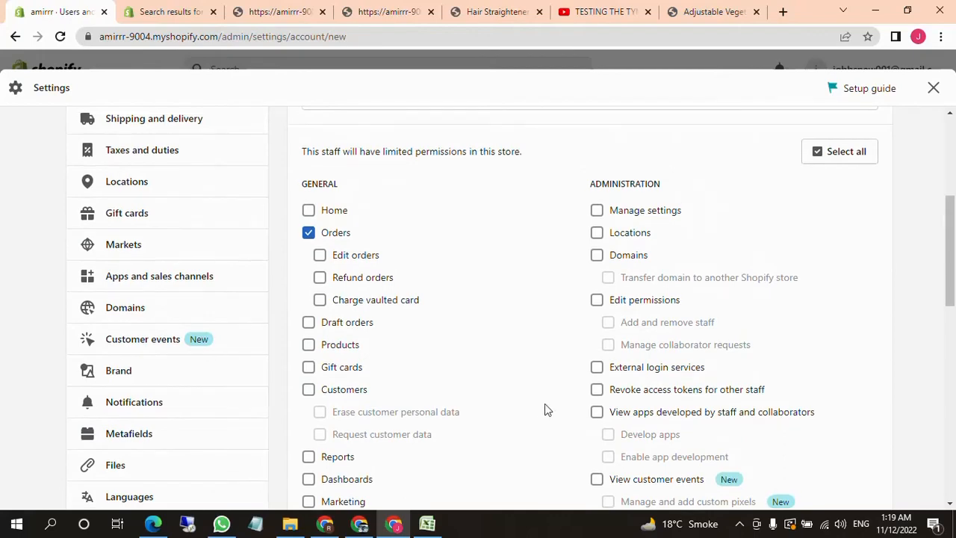
{"action": "scroll", "coordinate": [473, 341], "scroll_direction": "up", "scroll_amount": 3}
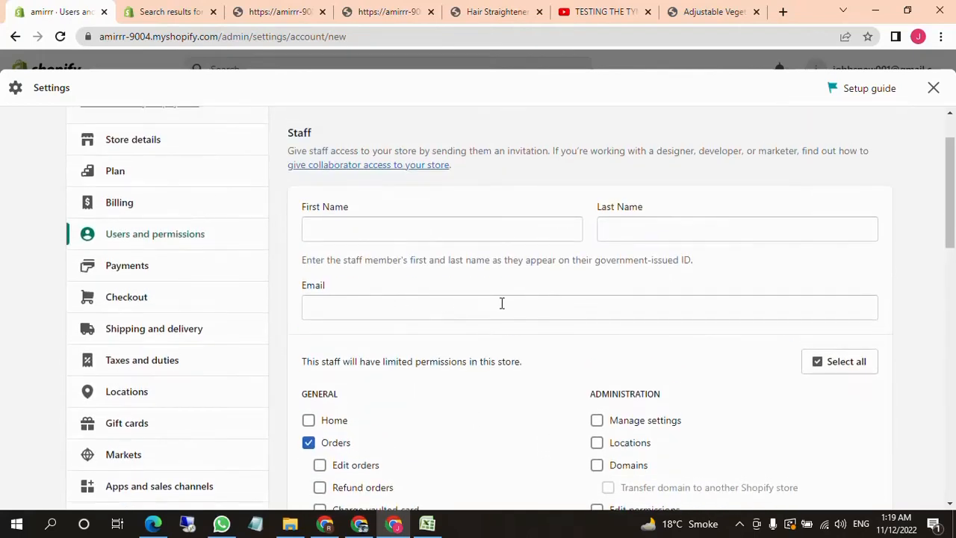
{"action": "scroll", "coordinate": [764, 318], "scroll_direction": "down", "scroll_amount": 9}
{"action": "scroll", "coordinate": [681, 365], "scroll_direction": "up", "scroll_amount": 1}
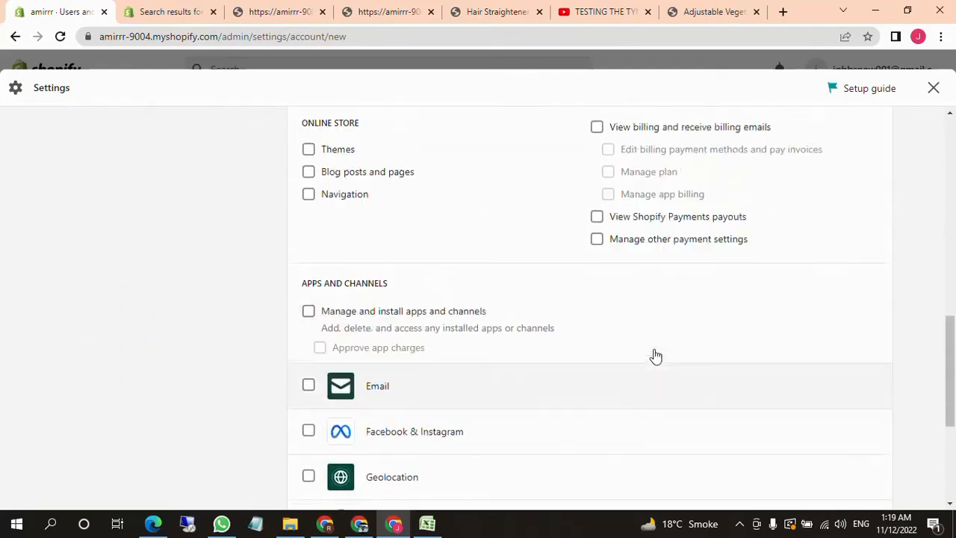
{"action": "scroll", "coordinate": [655, 351], "scroll_direction": "up", "scroll_amount": 2}
{"action": "scroll", "coordinate": [657, 351], "scroll_direction": "down", "scroll_amount": 5}
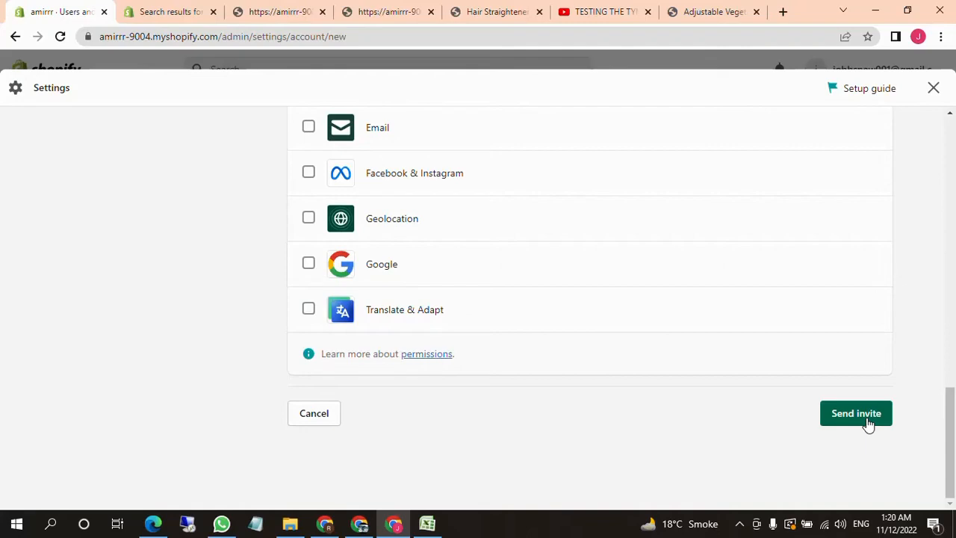
Grant the new staff member all permissions in the store
{"action": "scroll", "coordinate": [751, 443], "scroll_direction": "up", "scroll_amount": 8}
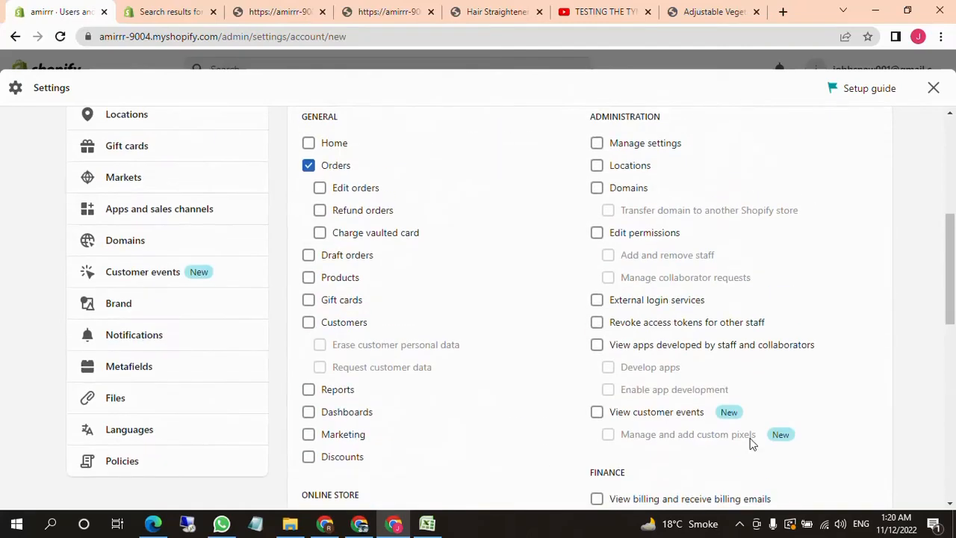
{"action": "scroll", "coordinate": [751, 443], "scroll_direction": "up", "scroll_amount": 5}
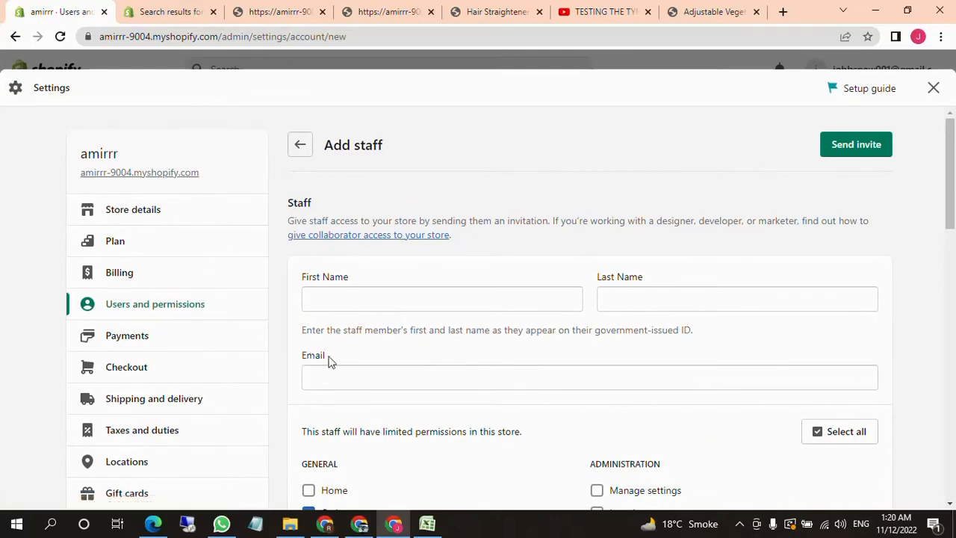
{"action": "scroll", "coordinate": [465, 395], "scroll_direction": "down", "scroll_amount": 2}
{"action": "left_click", "coordinate": [866, 293]}
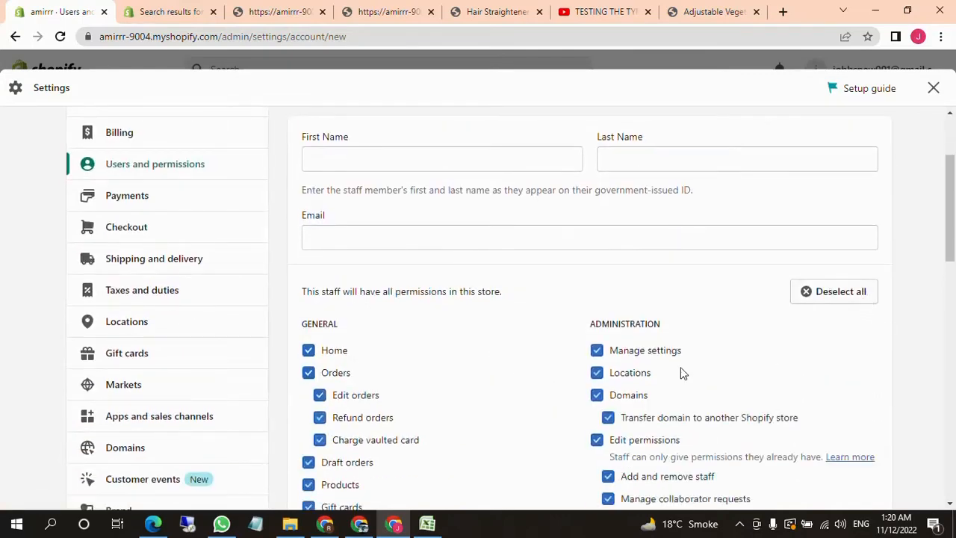
Review the selected general, online store, administration and finance permissions on the staff form
{"action": "scroll", "coordinate": [682, 374], "scroll_direction": "down", "scroll_amount": 3}
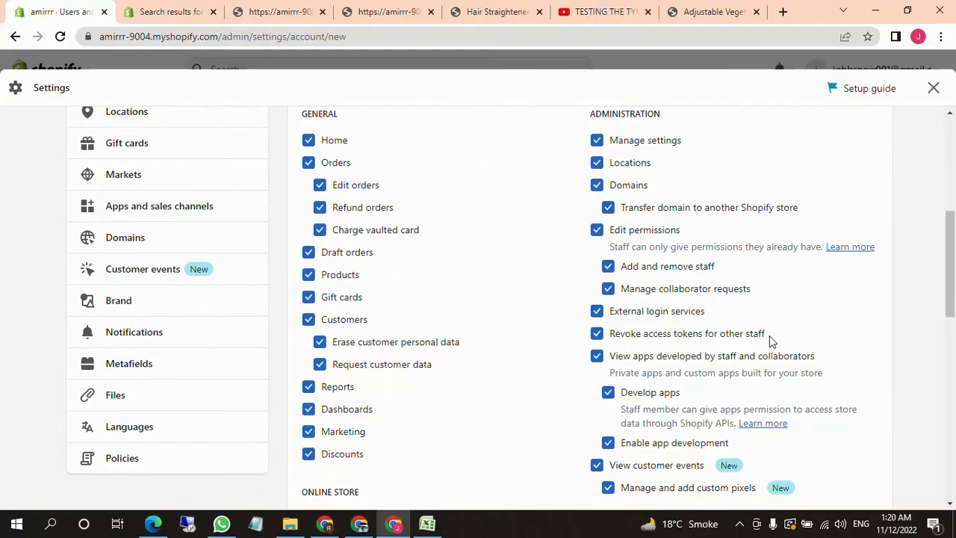
{"action": "scroll", "coordinate": [784, 314], "scroll_direction": "up", "scroll_amount": 2}
{"action": "scroll", "coordinate": [714, 359], "scroll_direction": "down", "scroll_amount": 2}
{"action": "scroll", "coordinate": [713, 362], "scroll_direction": "down", "scroll_amount": 5}
{"action": "scroll", "coordinate": [667, 423], "scroll_direction": "up", "scroll_amount": 4}
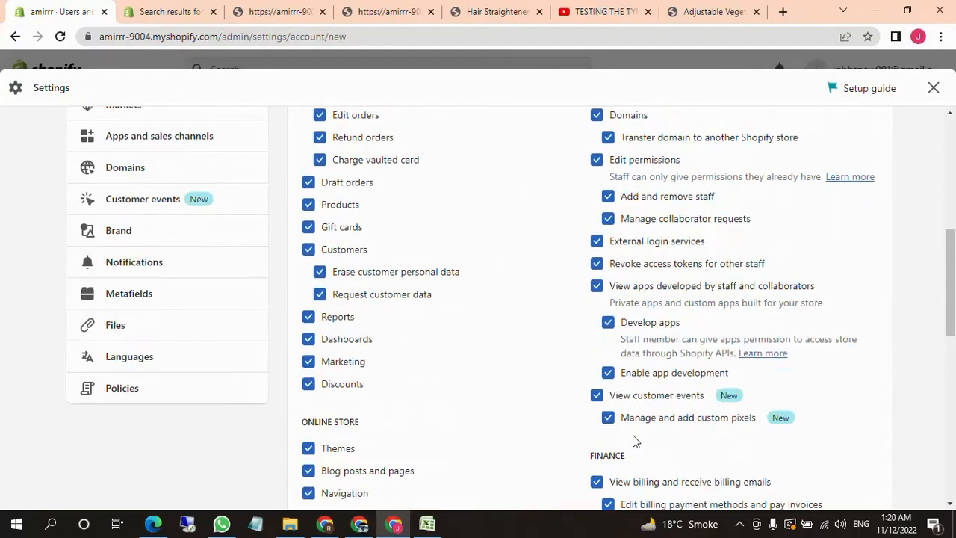
{"action": "scroll", "coordinate": [597, 445], "scroll_direction": "up", "scroll_amount": 3}
{"action": "scroll", "coordinate": [397, 332], "scroll_direction": "up", "scroll_amount": 3}
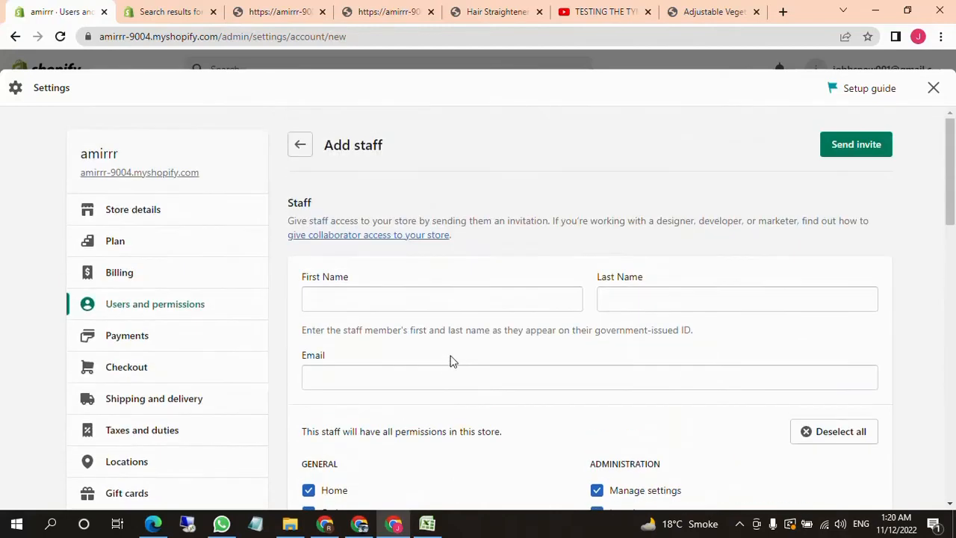
Leave the staff form without sending the invite and check the plan's staff allowance under users and permissions
{"action": "left_click", "coordinate": [300, 147]}
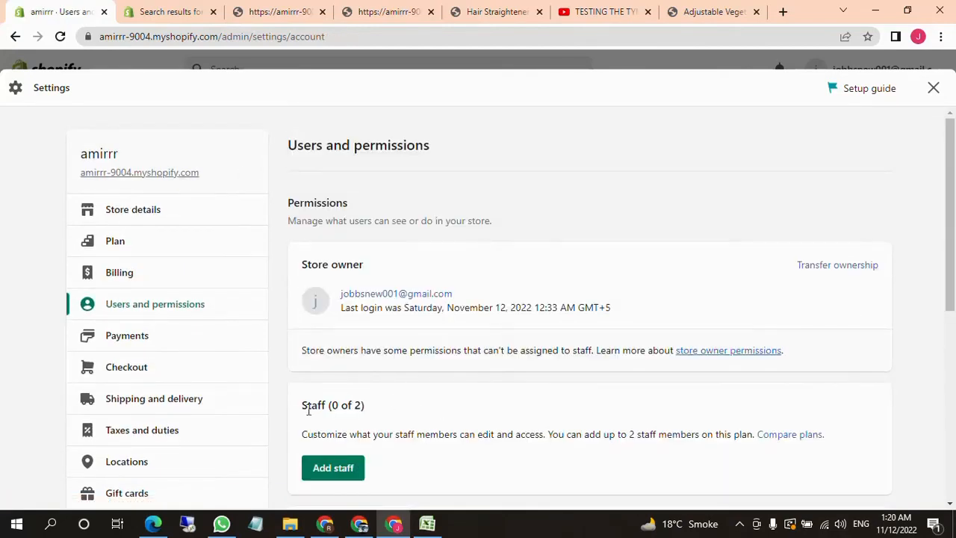
{"action": "left_click_drag", "start_coordinate": [307, 410], "coordinate": [412, 401]}
{"action": "left_click_drag", "start_coordinate": [307, 410], "coordinate": [412, 410]}
Open the payments settings and activate Cash on Delivery (COD) as a manual payment method
{"action": "left_click", "coordinate": [198, 348]}
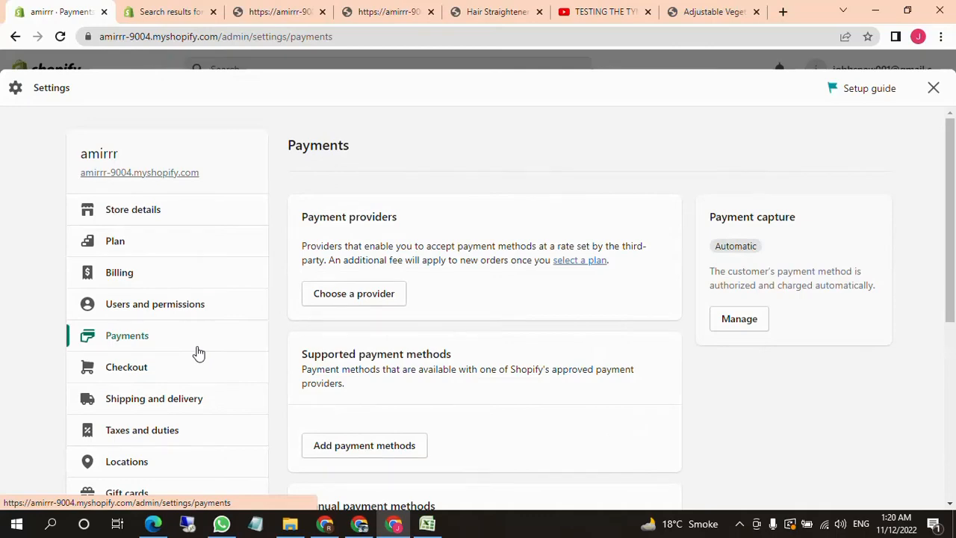
{"action": "scroll", "coordinate": [519, 331], "scroll_direction": "down", "scroll_amount": 3}
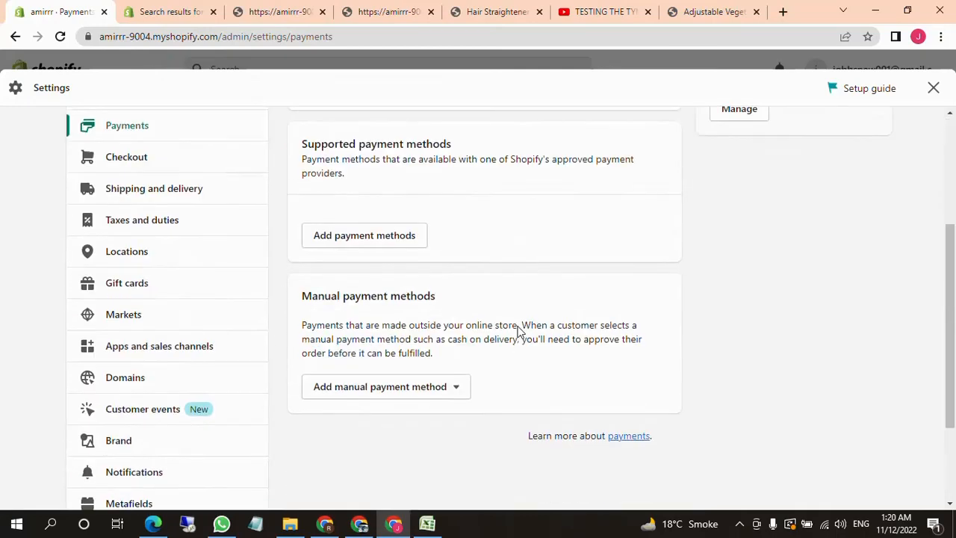
{"action": "left_click", "coordinate": [407, 399]}
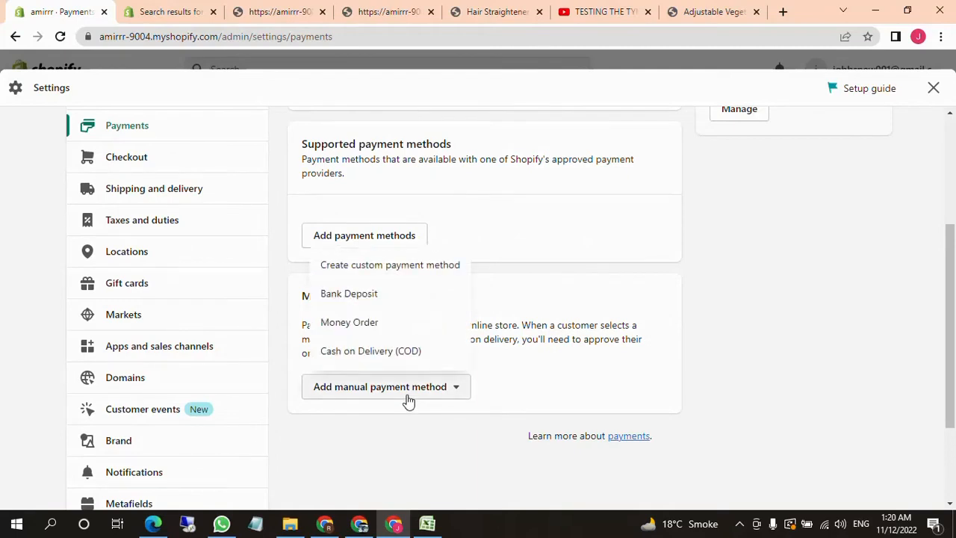
{"action": "left_click", "coordinate": [381, 357]}
{"action": "left_click", "coordinate": [619, 440]}
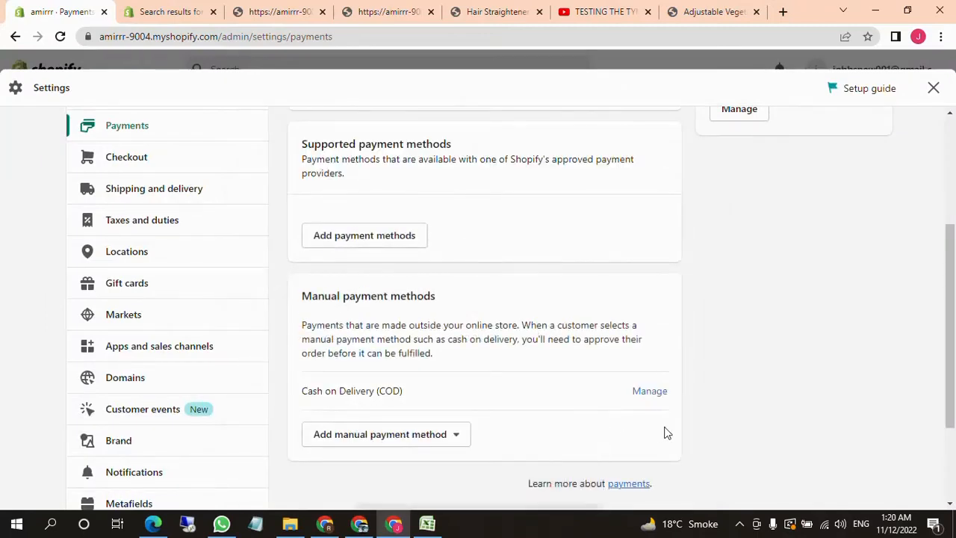
Start adding supported payment methods and filter the payment providers by Visa and Mastercard
{"action": "left_click", "coordinate": [379, 240]}
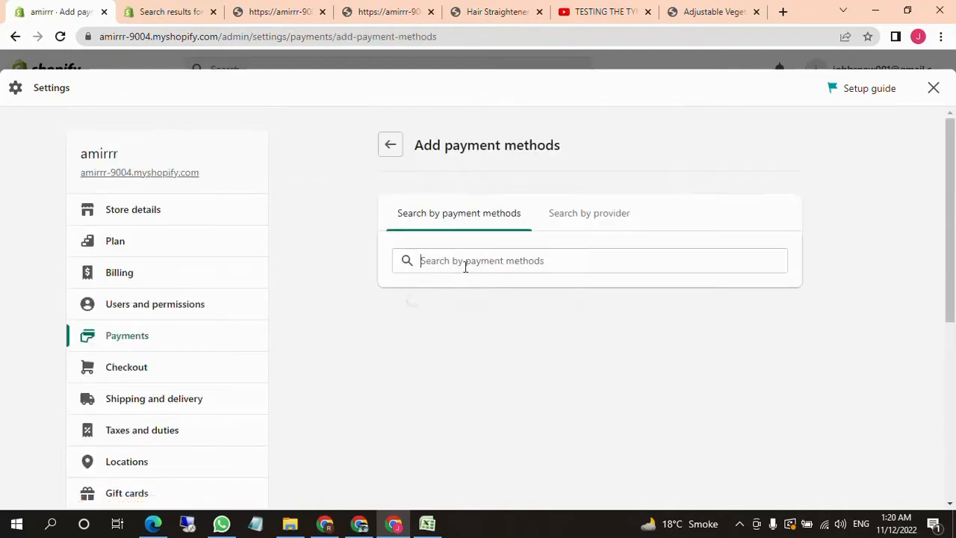
{"action": "left_click", "coordinate": [465, 264]}
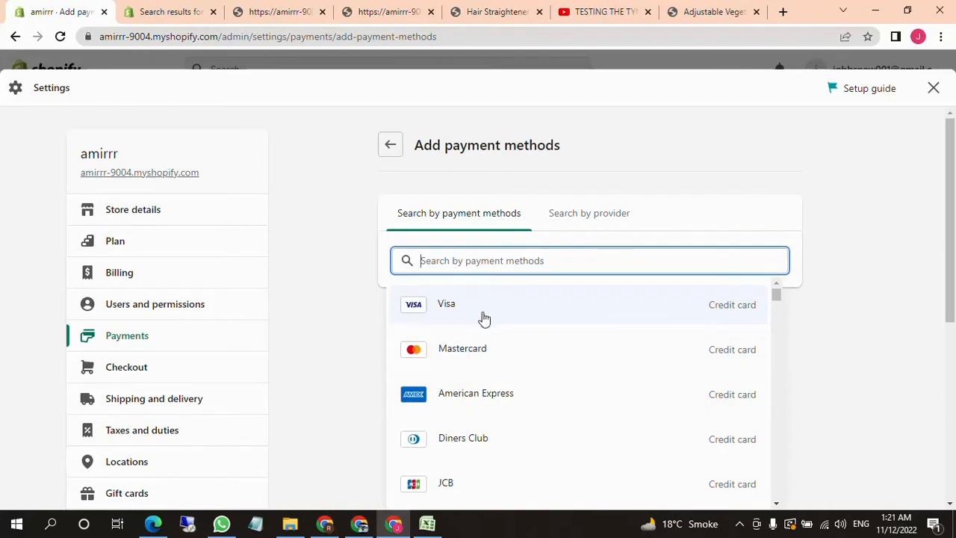
{"action": "left_click", "coordinate": [482, 317]}
{"action": "left_click", "coordinate": [463, 372]}
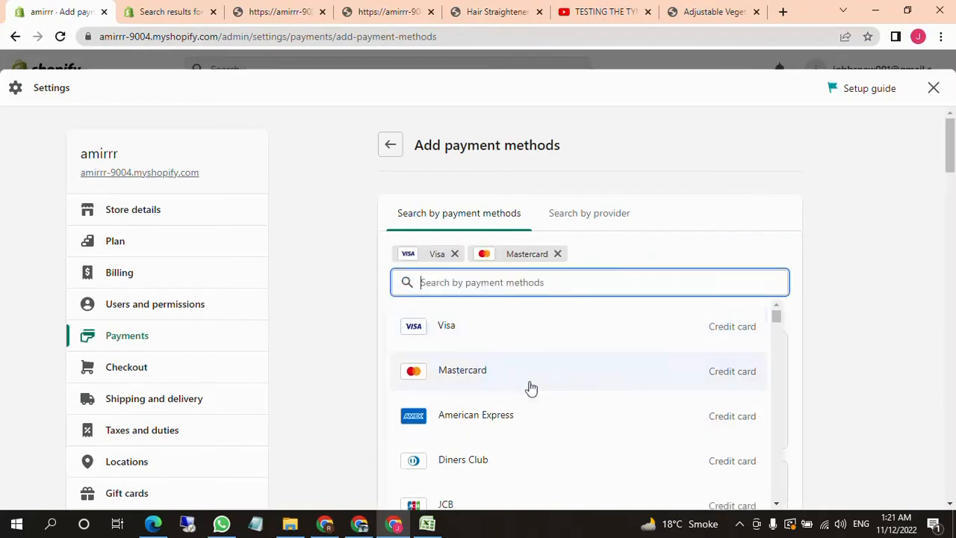
{"action": "left_click", "coordinate": [354, 383]}
Browse the providers offering Visa and Mastercard, comparing their transaction fees and accepted cards
{"action": "scroll", "coordinate": [605, 394], "scroll_direction": "down", "scroll_amount": 2}
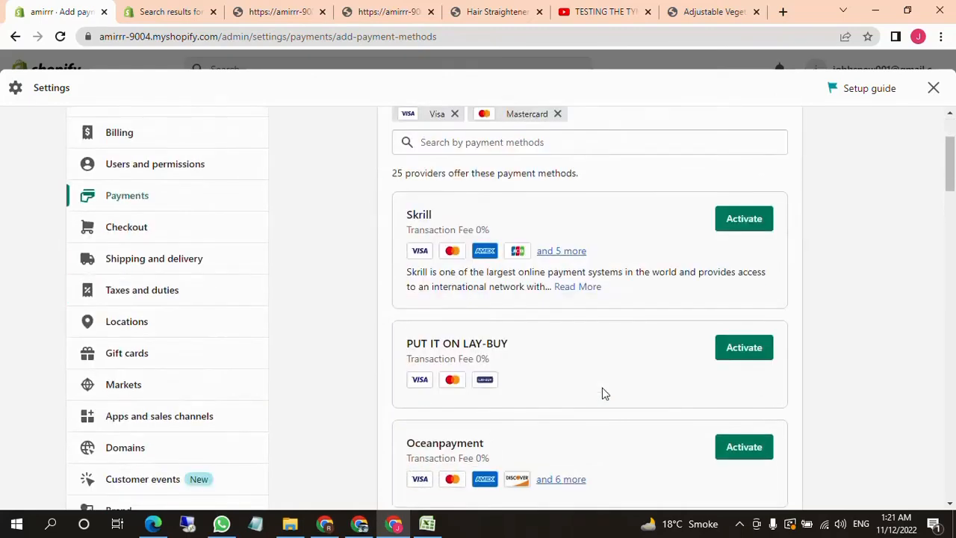
{"action": "scroll", "coordinate": [605, 394], "scroll_direction": "down", "scroll_amount": 8}
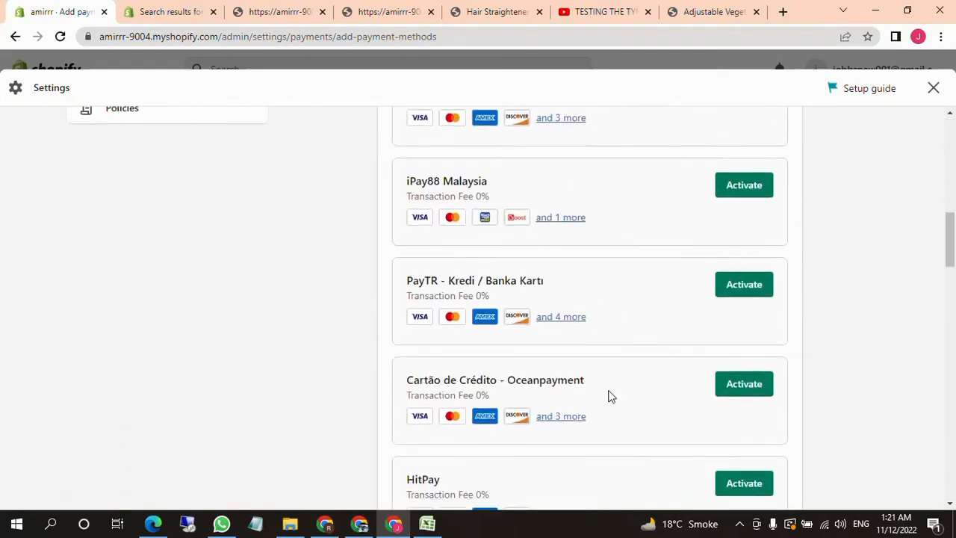
{"action": "scroll", "coordinate": [609, 396], "scroll_direction": "down", "scroll_amount": 4}
{"action": "scroll", "coordinate": [609, 395], "scroll_direction": "up", "scroll_amount": 14}
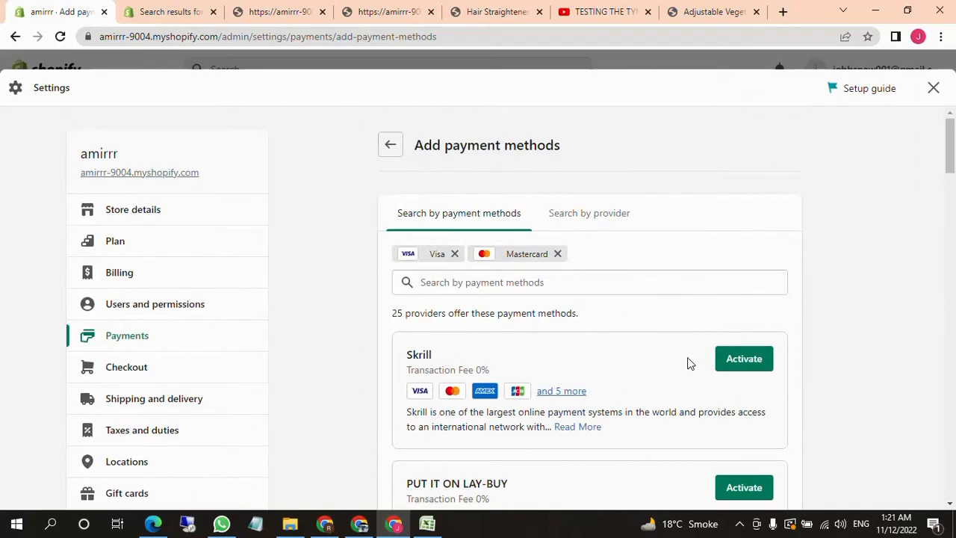
{"action": "scroll", "coordinate": [657, 328], "scroll_direction": "down", "scroll_amount": 8}
{"action": "scroll", "coordinate": [653, 331], "scroll_direction": "up", "scroll_amount": 6}
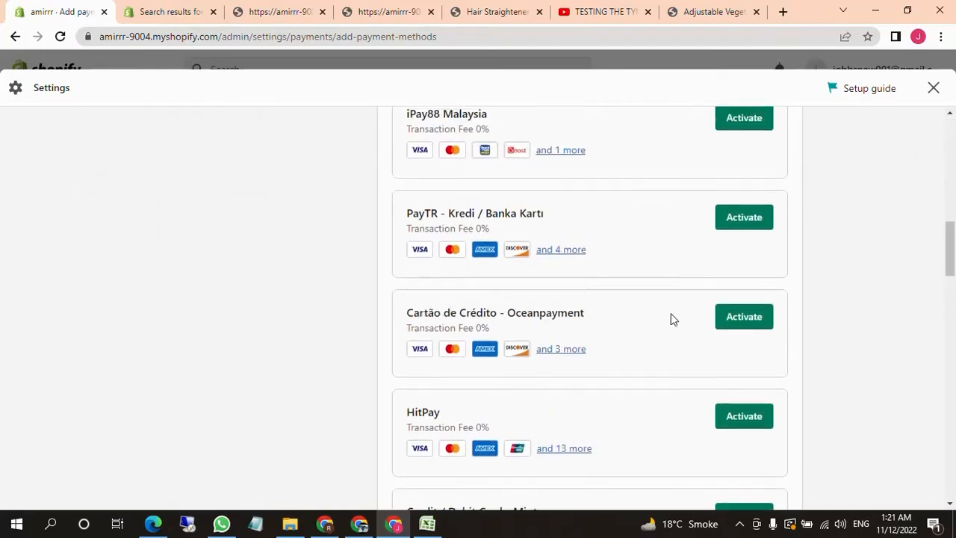
{"action": "scroll", "coordinate": [701, 295], "scroll_direction": "up", "scroll_amount": 1}
{"action": "scroll", "coordinate": [702, 246], "scroll_direction": "up", "scroll_amount": 4}
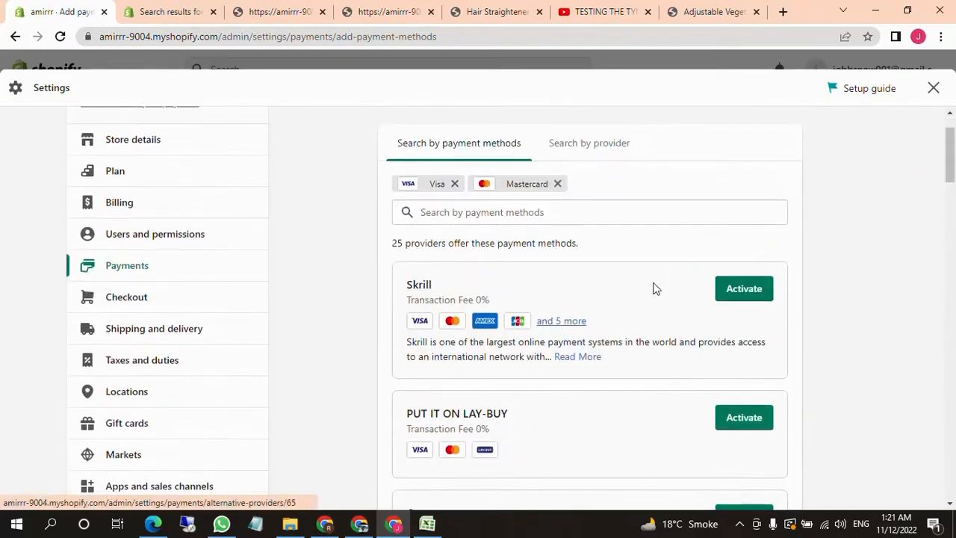
Open Skrill's activation page and review its account information fields and accepted payment types
{"action": "left_click", "coordinate": [744, 358]}
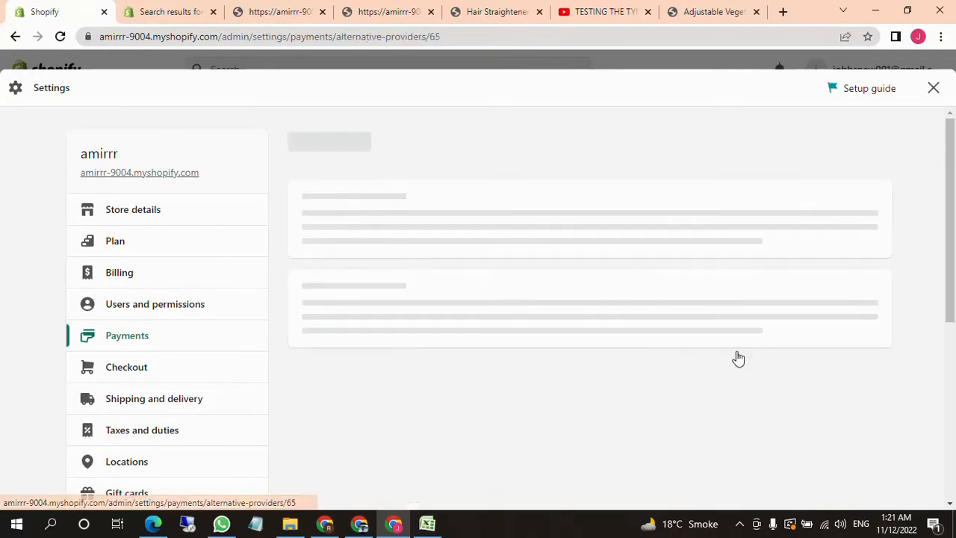
{"action": "scroll", "coordinate": [487, 349], "scroll_direction": "down", "scroll_amount": 4}
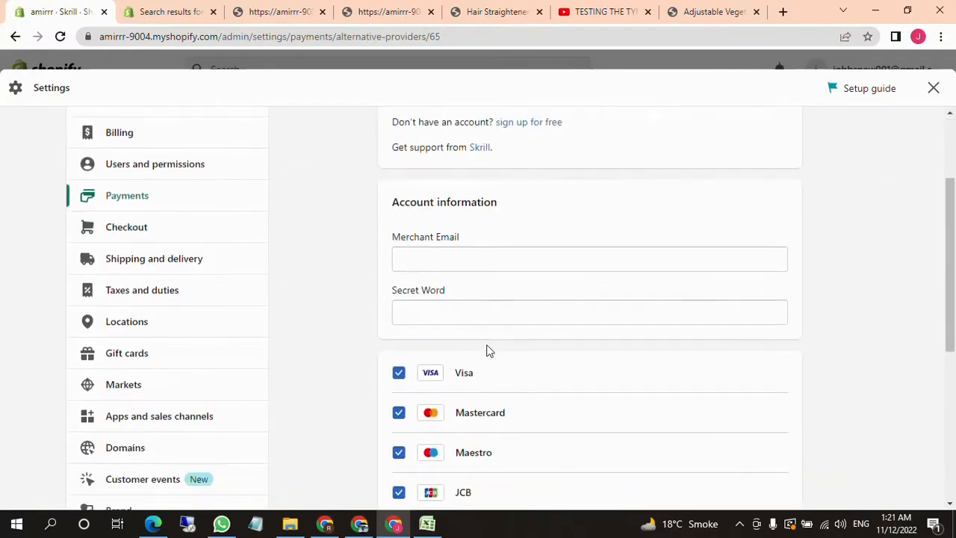
{"action": "scroll", "coordinate": [486, 350], "scroll_direction": "down", "scroll_amount": 2}
{"action": "scroll", "coordinate": [663, 385], "scroll_direction": "up", "scroll_amount": 6}
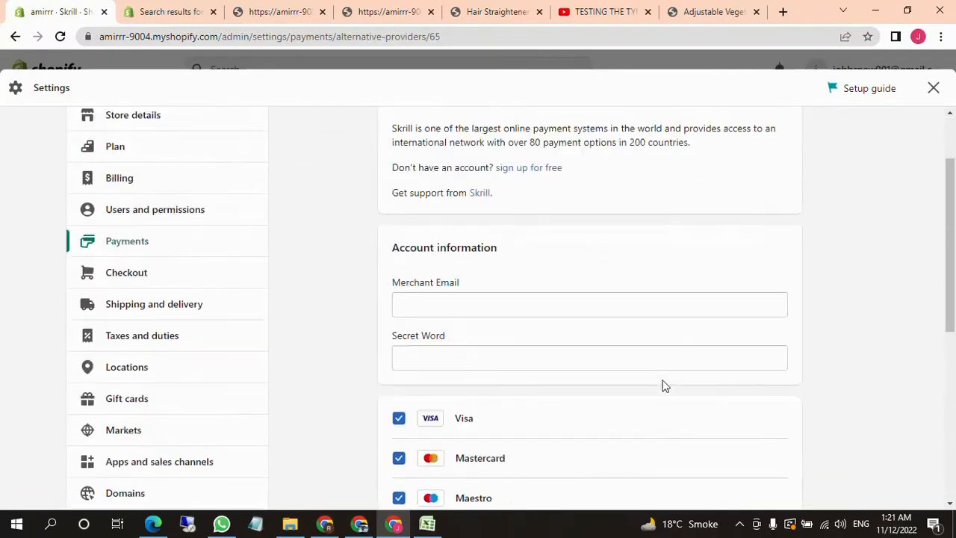
{"action": "scroll", "coordinate": [622, 380], "scroll_direction": "down", "scroll_amount": 4}
{"action": "scroll", "coordinate": [627, 379], "scroll_direction": "down", "scroll_amount": 3}
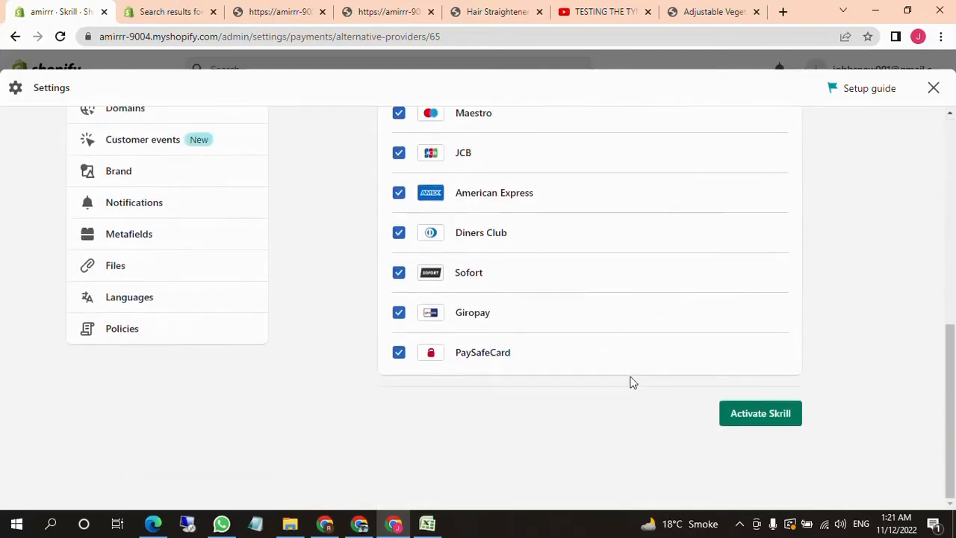
{"action": "scroll", "coordinate": [625, 402], "scroll_direction": "up", "scroll_amount": 3}
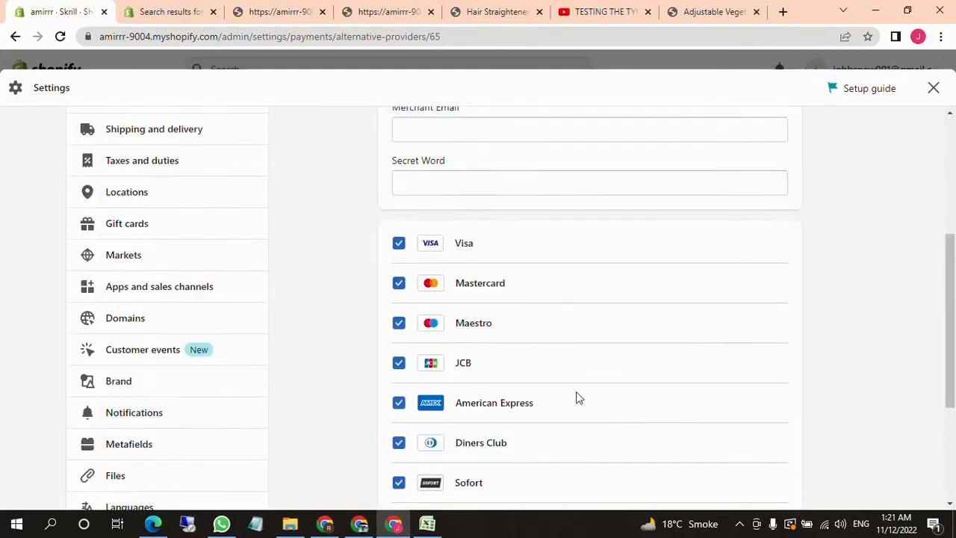
{"action": "scroll", "coordinate": [567, 394], "scroll_direction": "up", "scroll_amount": 3}
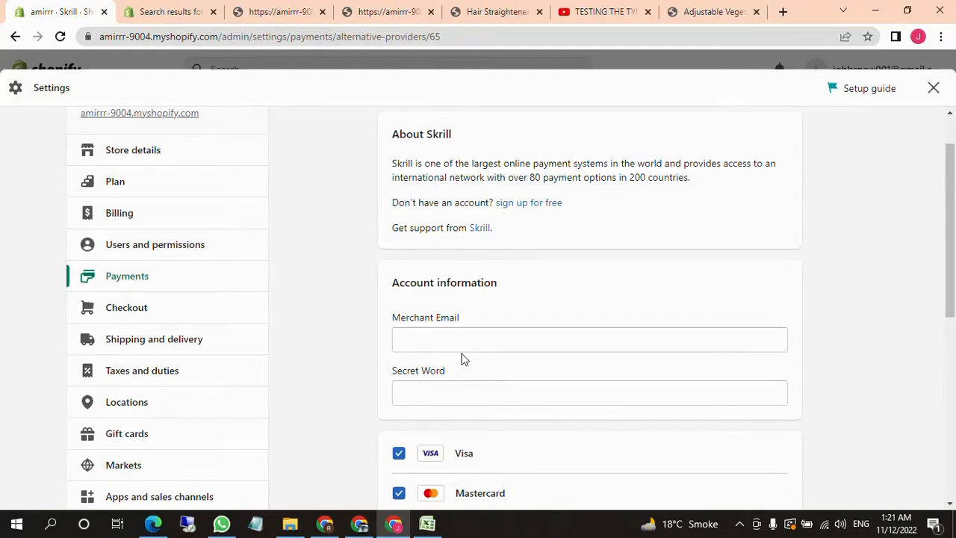
Go over Skrill's Merchant Email and Secret Word fields, payment types, activation option and sign-up information without filling anything in
{"action": "scroll", "coordinate": [470, 430], "scroll_direction": "down", "scroll_amount": 1}
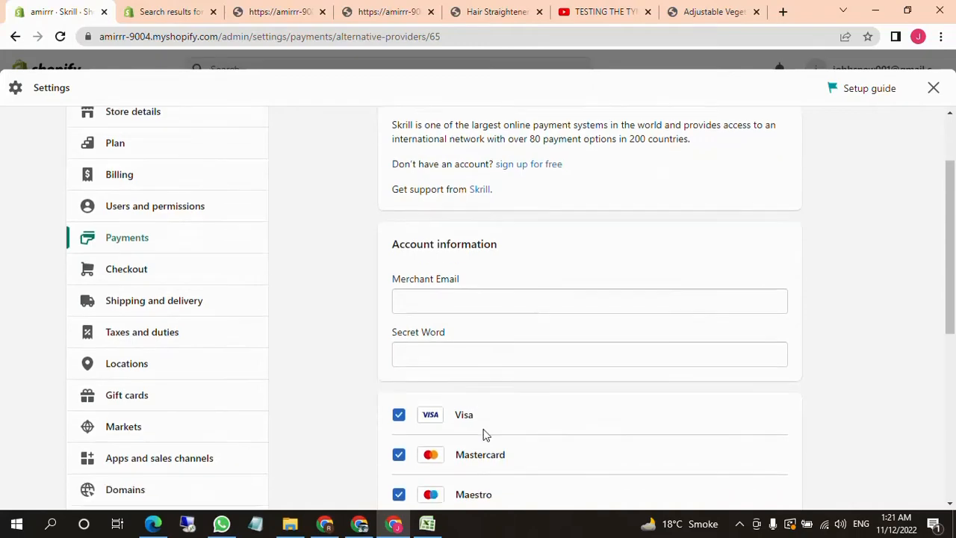
{"action": "scroll", "coordinate": [544, 425], "scroll_direction": "down", "scroll_amount": 5}
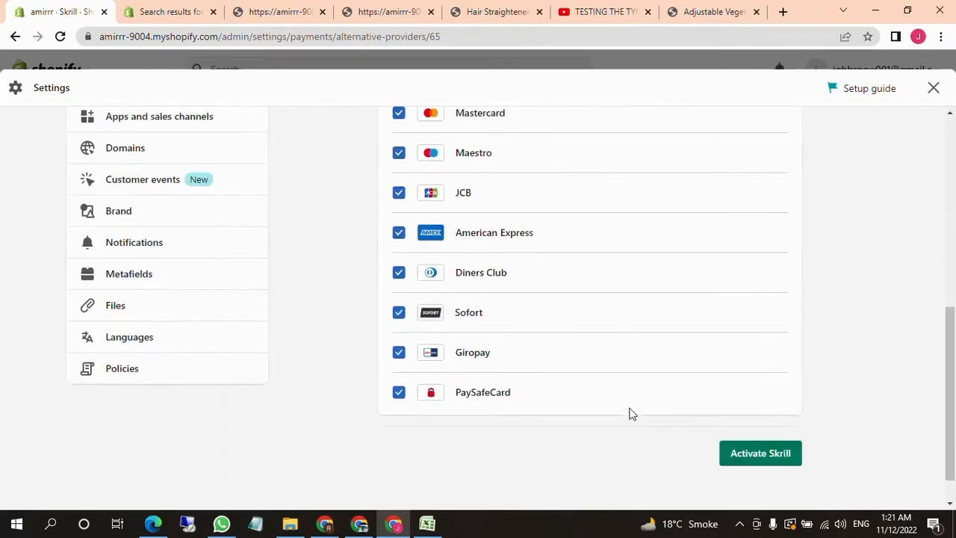
{"action": "scroll", "coordinate": [629, 417], "scroll_direction": "up", "scroll_amount": 5}
{"action": "scroll", "coordinate": [629, 418], "scroll_direction": "up", "scroll_amount": 2}
{"action": "scroll", "coordinate": [471, 386], "scroll_direction": "down", "scroll_amount": 2}
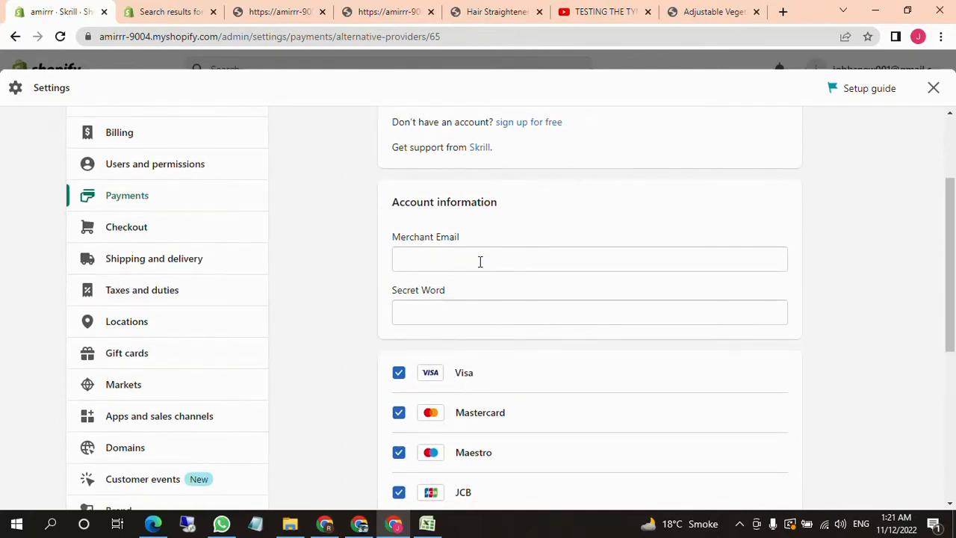
{"action": "left_click", "coordinate": [480, 261]}
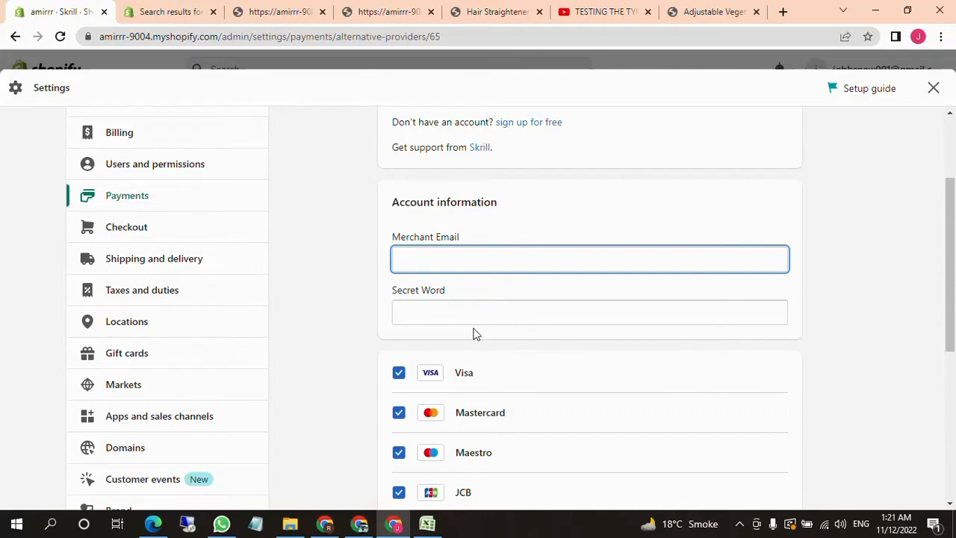
{"action": "scroll", "coordinate": [473, 334], "scroll_direction": "down", "scroll_amount": 5}
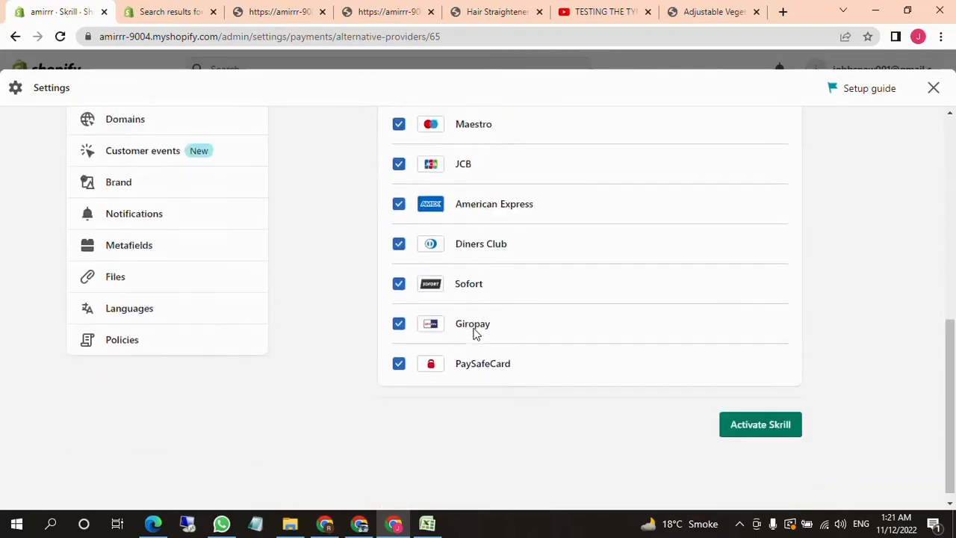
{"action": "scroll", "coordinate": [499, 426], "scroll_direction": "up", "scroll_amount": 3}
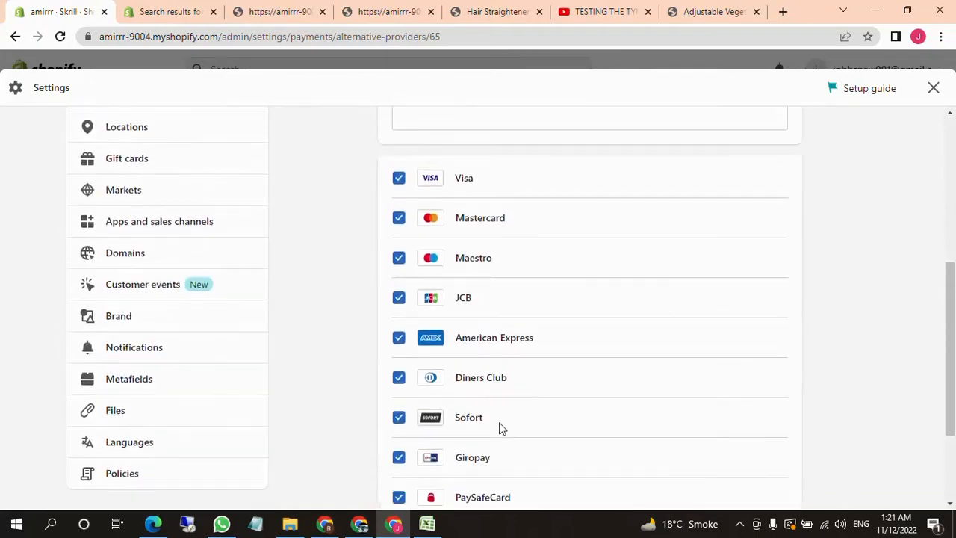
{"action": "scroll", "coordinate": [528, 400], "scroll_direction": "up", "scroll_amount": 3}
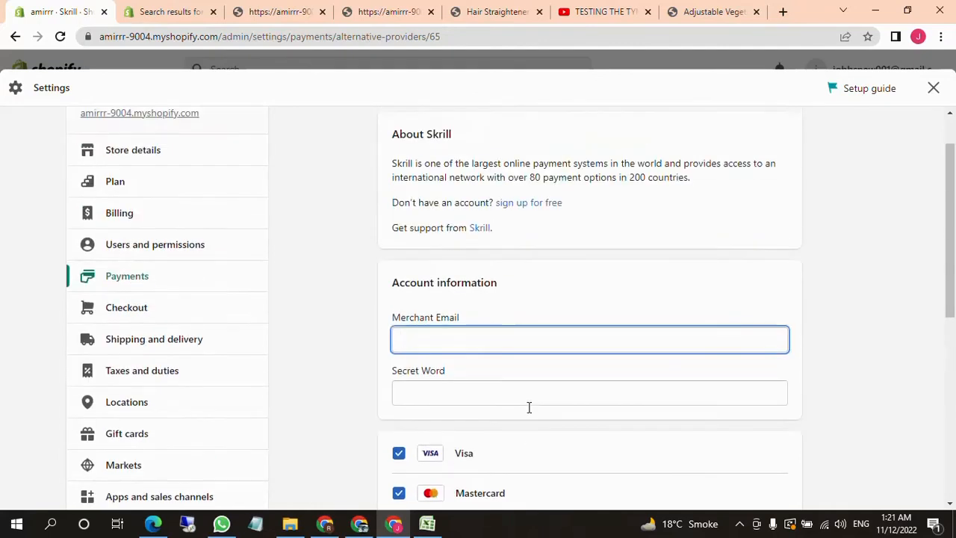
{"action": "scroll", "coordinate": [530, 433], "scroll_direction": "up", "scroll_amount": 1}
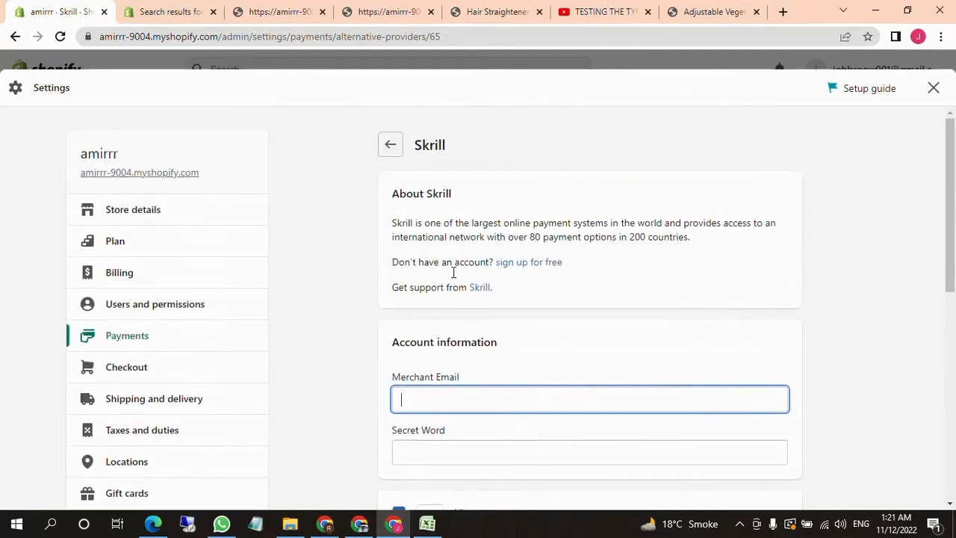
Leave Skrill's setup, search the payment providers for "Pay", and return to the Payments settings with the search cleared
{"action": "left_click", "coordinate": [390, 145]}
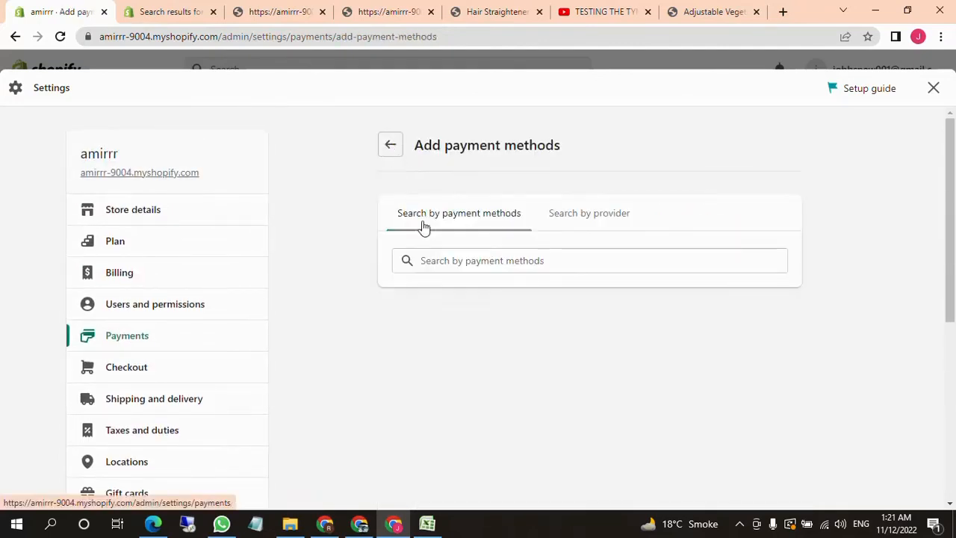
{"action": "left_click", "coordinate": [576, 224]}
{"action": "left_click", "coordinate": [535, 260]}
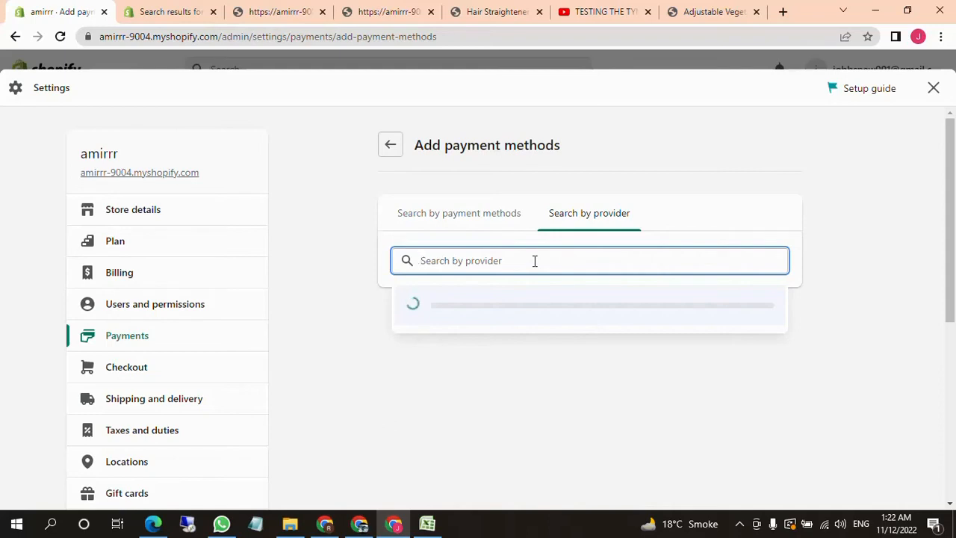
{"action": "type", "text": "Pay"}
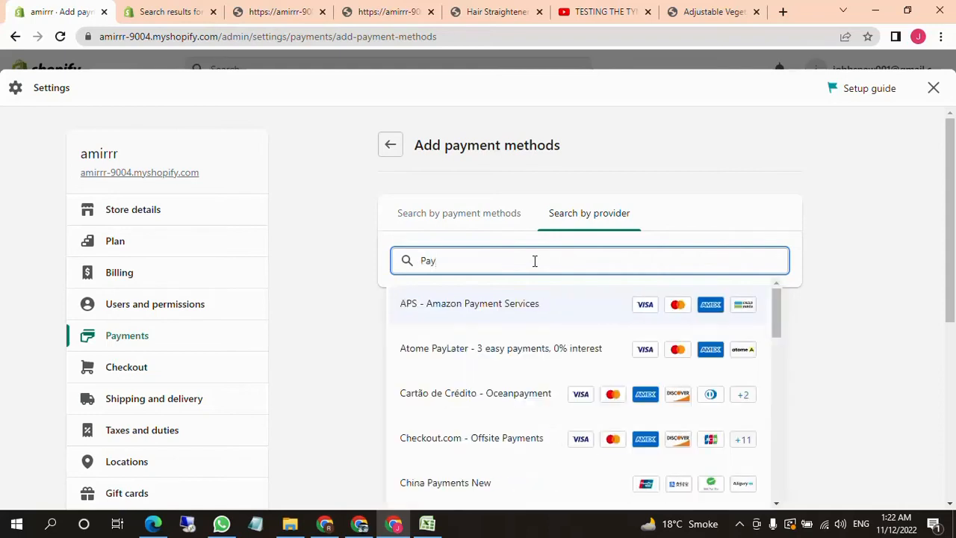
{"action": "key", "text": "BackSpace"}
{"action": "key", "text": "BackSpace"}
{"action": "key", "text": "BackSpace"}
{"action": "left_click", "coordinate": [353, 258]}
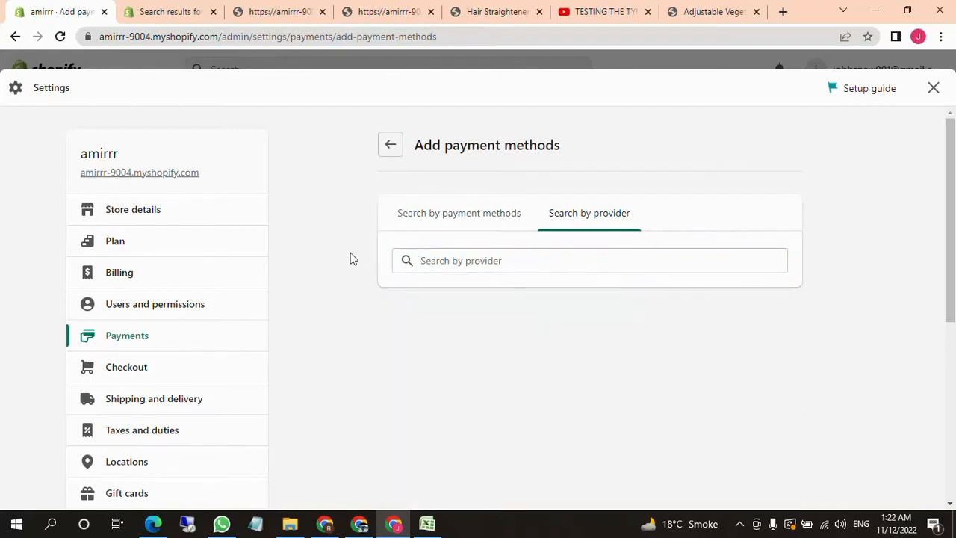
{"action": "left_click", "coordinate": [389, 152]}
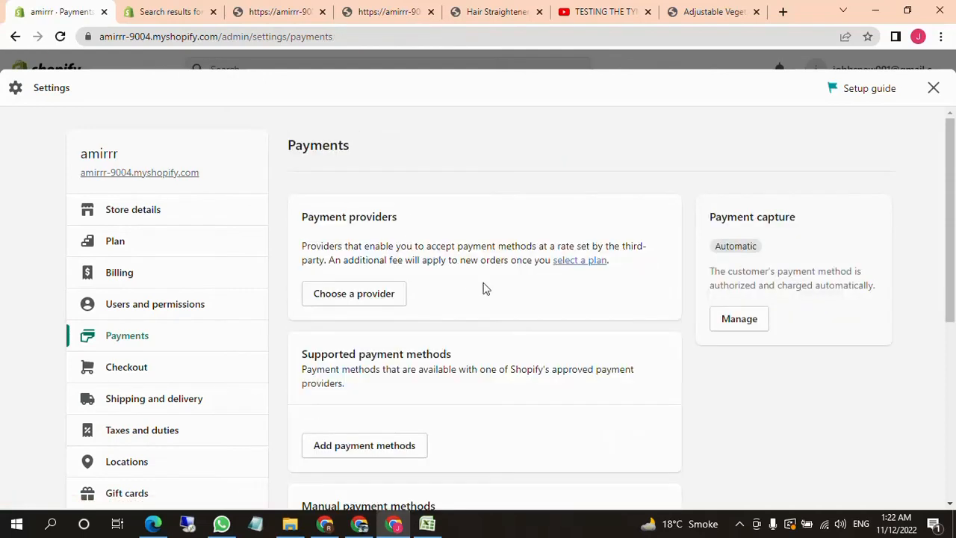
Open the list of third-party payment providers and compare their country availability and accepted cards
{"action": "left_click", "coordinate": [358, 307]}
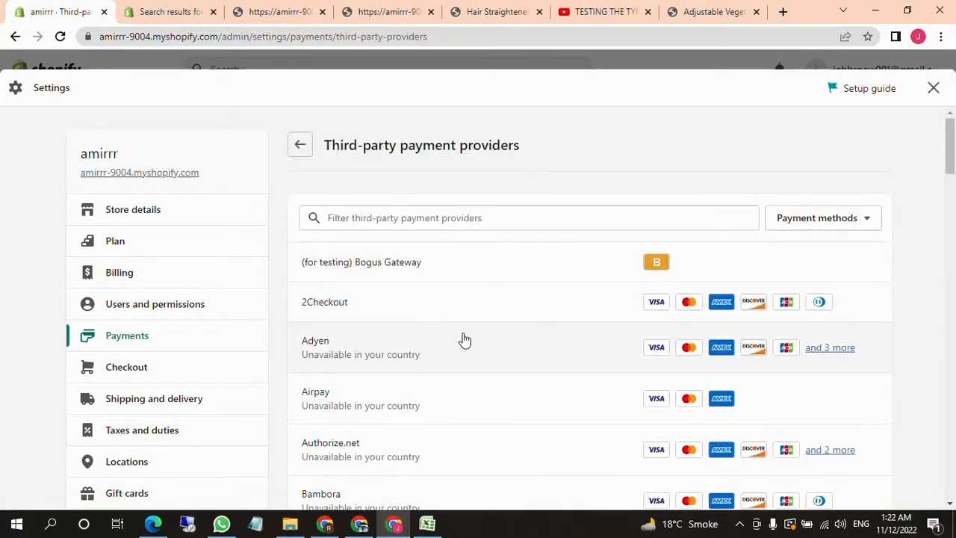
{"action": "scroll", "coordinate": [463, 337], "scroll_direction": "down", "scroll_amount": 1}
{"action": "scroll", "coordinate": [448, 332], "scroll_direction": "up", "scroll_amount": 1}
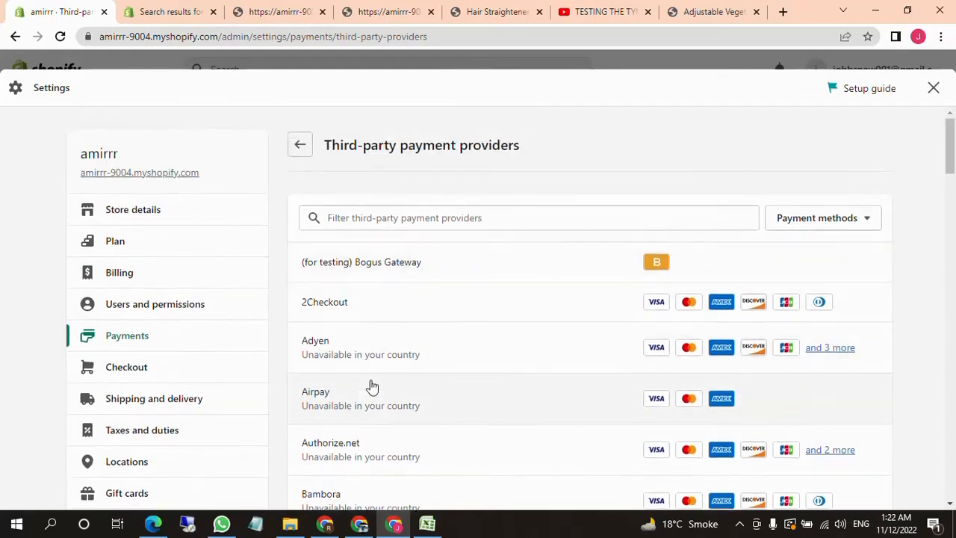
{"action": "scroll", "coordinate": [358, 381], "scroll_direction": "down", "scroll_amount": 1}
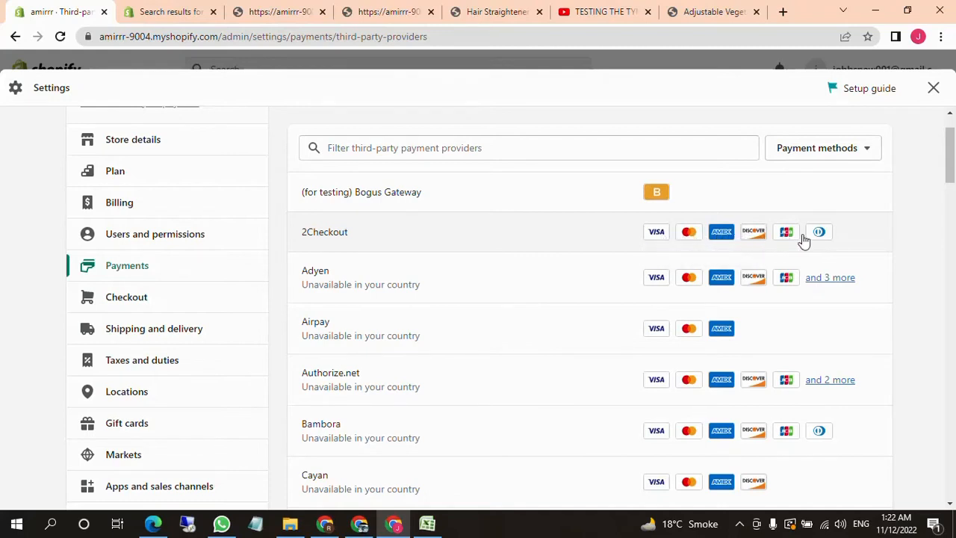
{"action": "scroll", "coordinate": [457, 299], "scroll_direction": "down", "scroll_amount": 5}
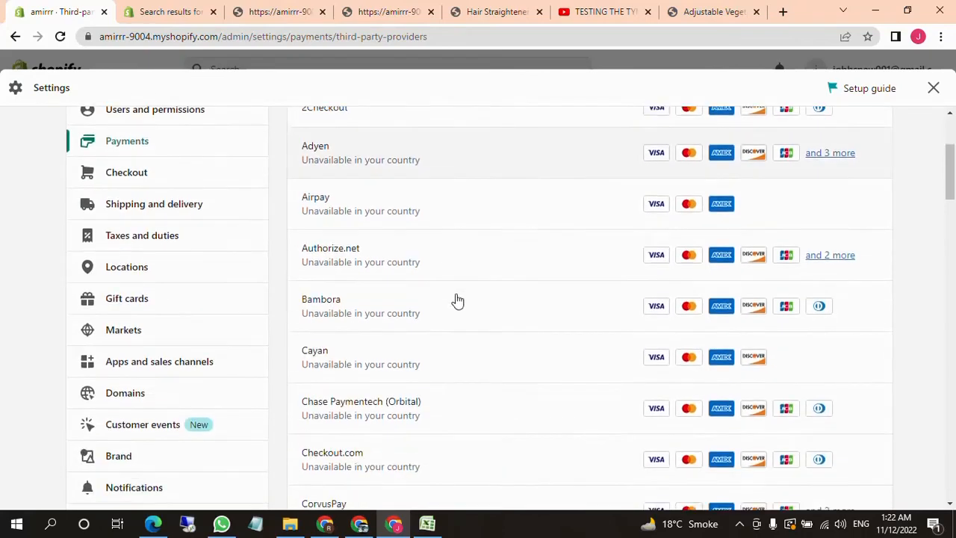
{"action": "scroll", "coordinate": [454, 299], "scroll_direction": "up", "scroll_amount": 5}
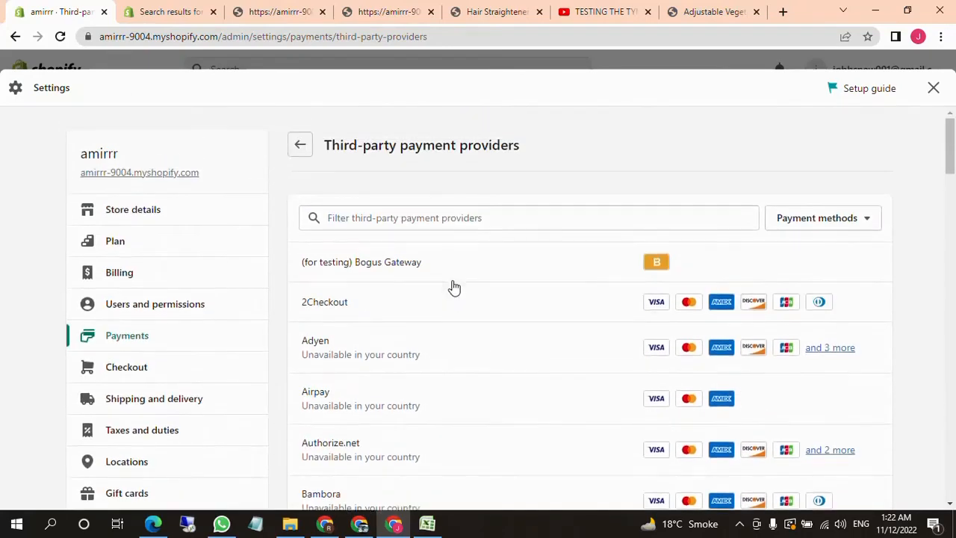
Filter the third-party providers by "paypal", check the payment method filter options, and return to the Payments settings
{"action": "left_click", "coordinate": [431, 221]}
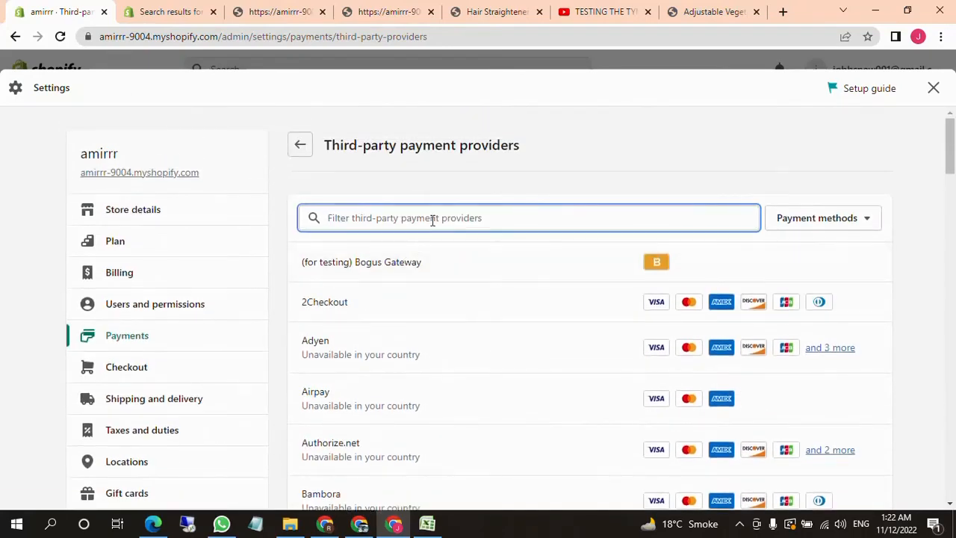
{"action": "type", "text": "paypal"}
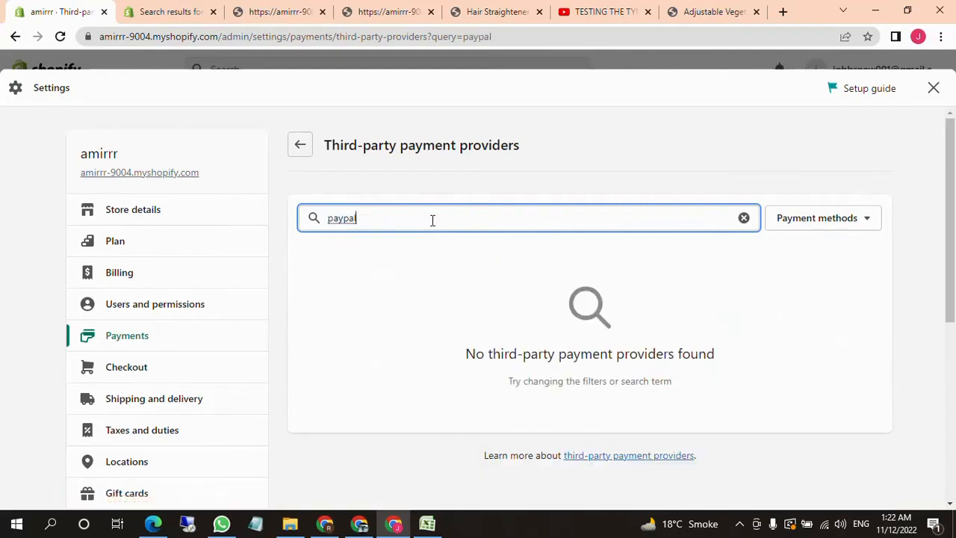
{"action": "left_click", "coordinate": [849, 217]}
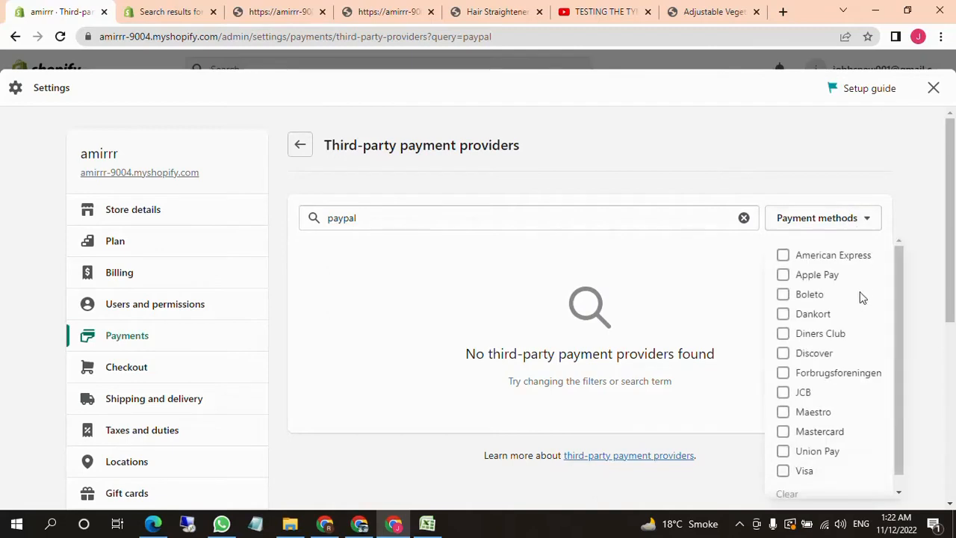
{"action": "left_click", "coordinate": [653, 179]}
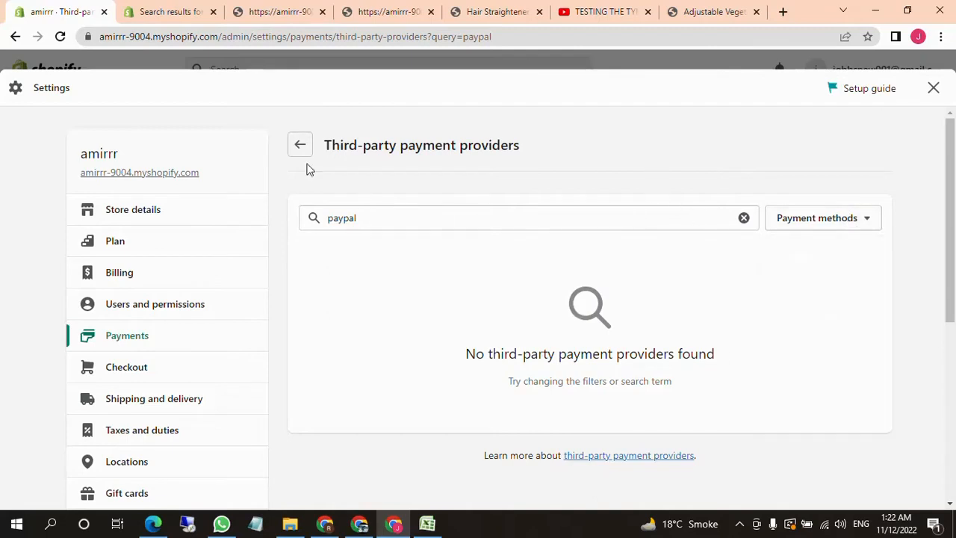
{"action": "left_click", "coordinate": [300, 145]}
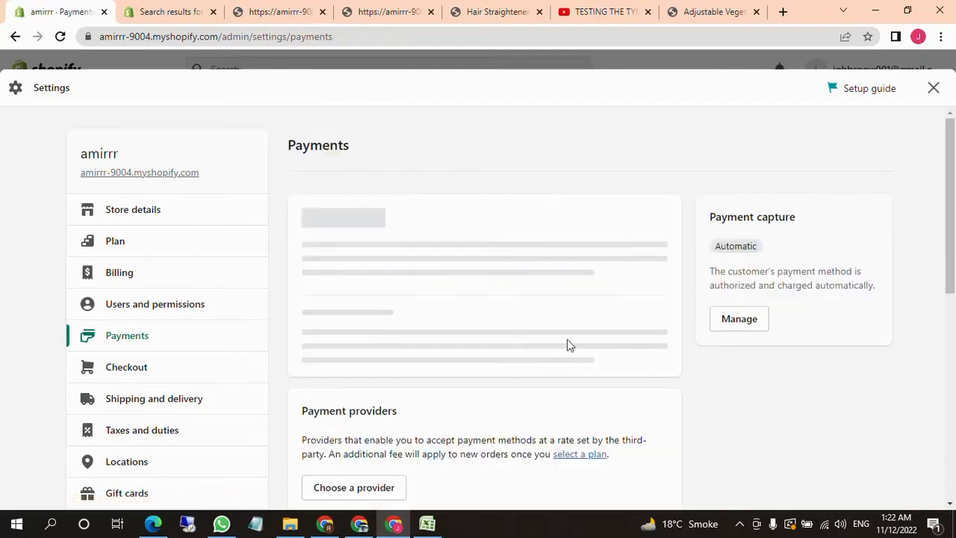
Review the Payments page down to the manual payment methods, then briefly revisit the third-party providers list
{"action": "scroll", "coordinate": [589, 418], "scroll_direction": "down", "scroll_amount": 1}
{"action": "scroll", "coordinate": [540, 392], "scroll_direction": "down", "scroll_amount": 3}
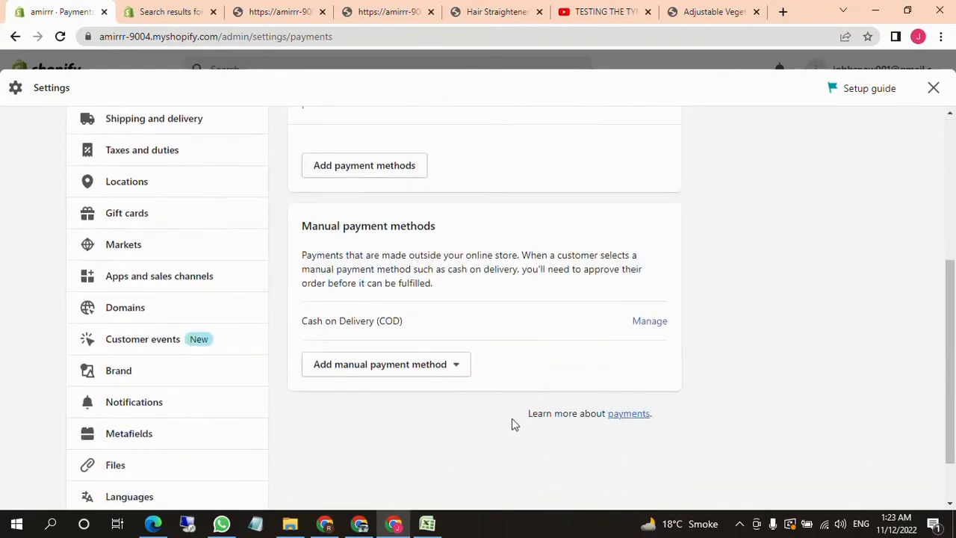
{"action": "scroll", "coordinate": [518, 426], "scroll_direction": "up", "scroll_amount": 2}
{"action": "scroll", "coordinate": [526, 441], "scroll_direction": "up", "scroll_amount": 2}
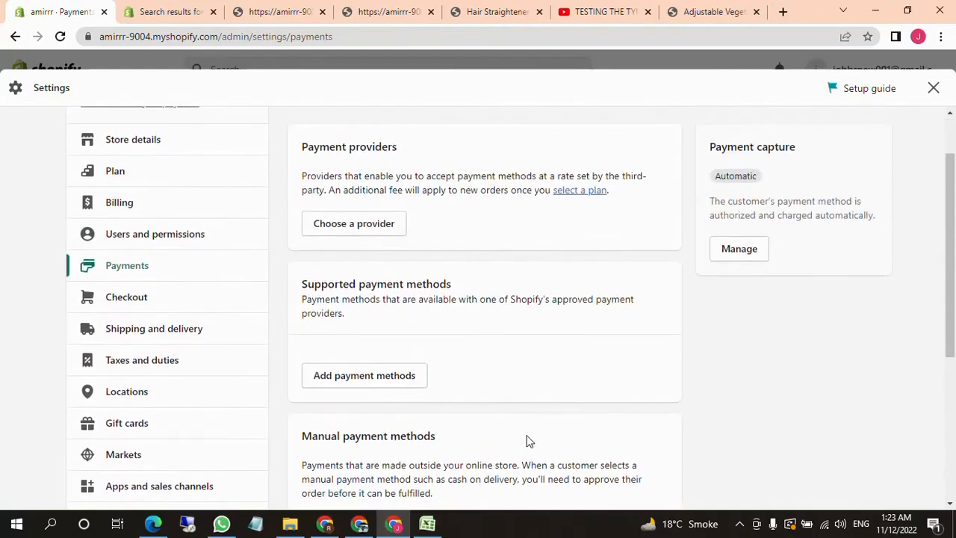
{"action": "scroll", "coordinate": [531, 427], "scroll_direction": "down", "scroll_amount": 1}
{"action": "left_click", "coordinate": [376, 232]}
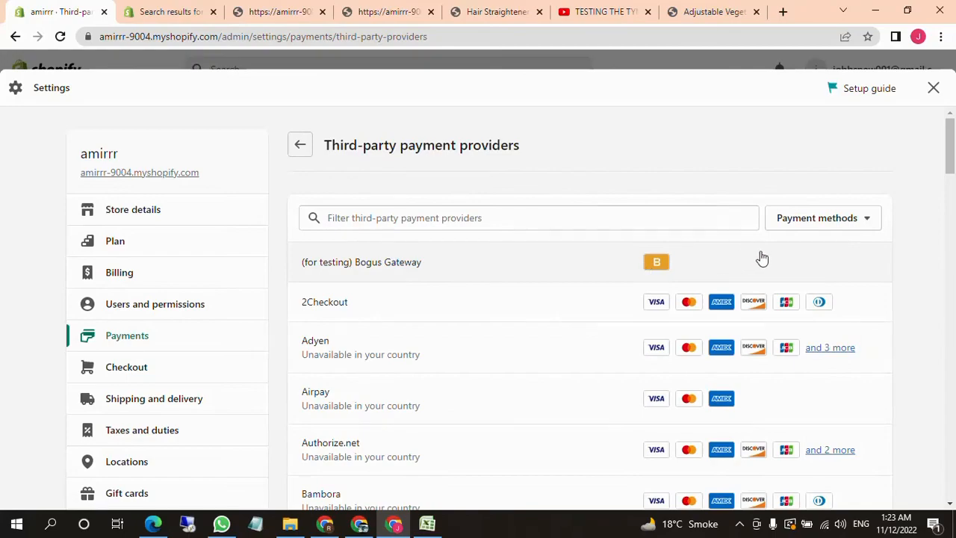
{"action": "scroll", "coordinate": [549, 306], "scroll_direction": "down", "scroll_amount": 6}
{"action": "scroll", "coordinate": [484, 315], "scroll_direction": "up", "scroll_amount": 7}
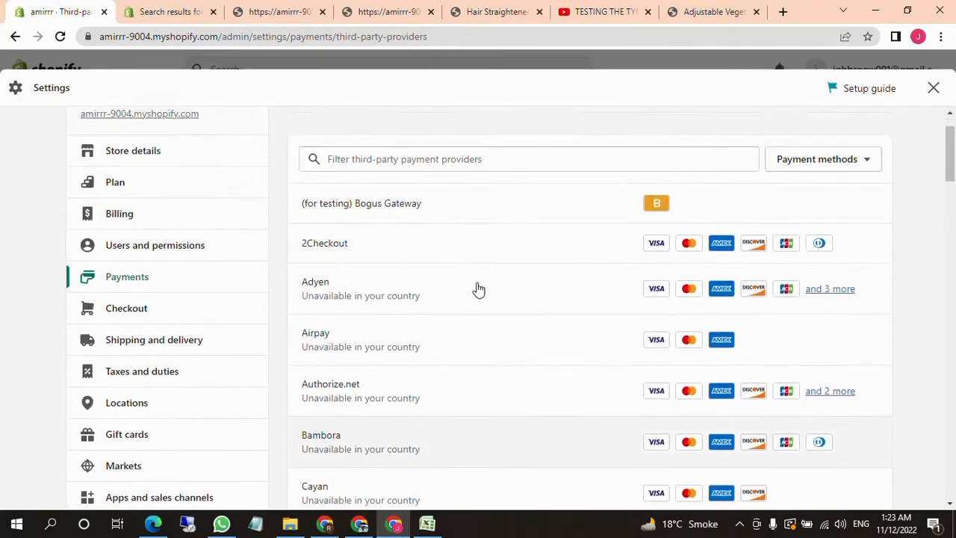
{"action": "left_click", "coordinate": [295, 145]}
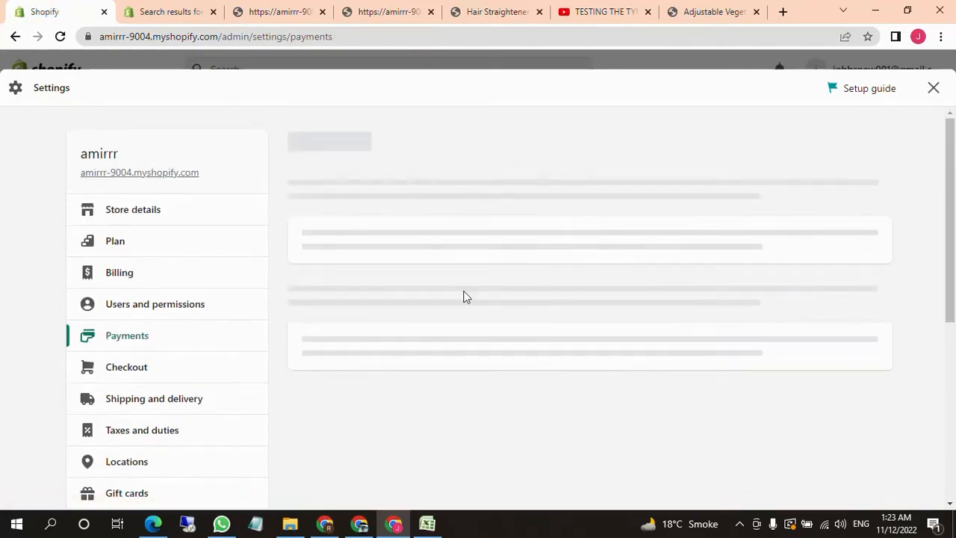
Start adding a supported payment method and search the payment methods for "paypal"
{"action": "scroll", "coordinate": [675, 341], "scroll_direction": "down", "scroll_amount": 4}
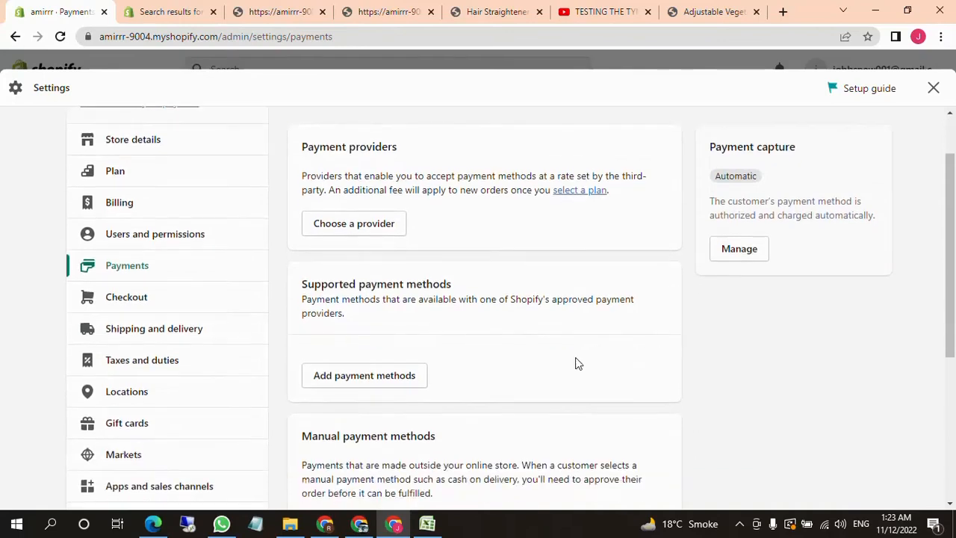
{"action": "left_click", "coordinate": [366, 376]}
{"action": "left_click", "coordinate": [552, 263]}
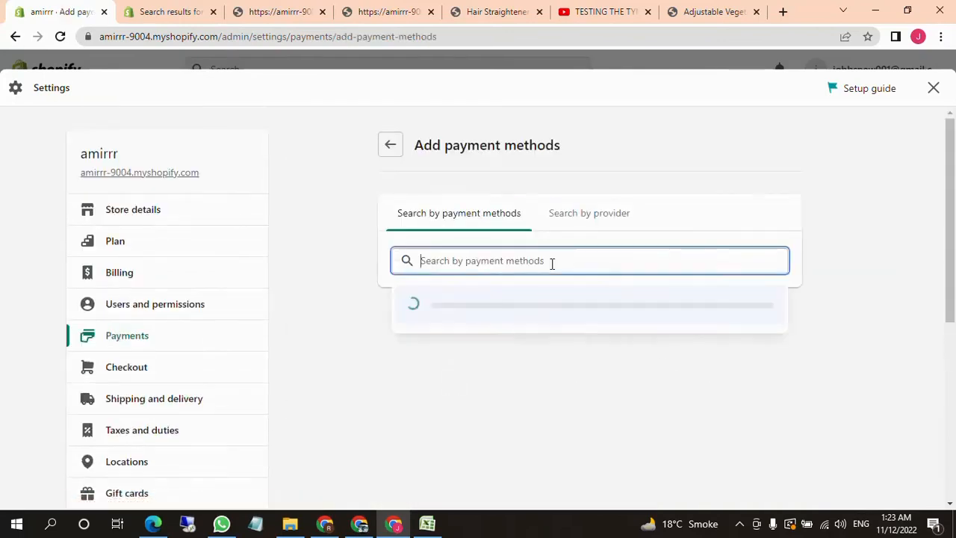
{"action": "type", "text": "paypal"}
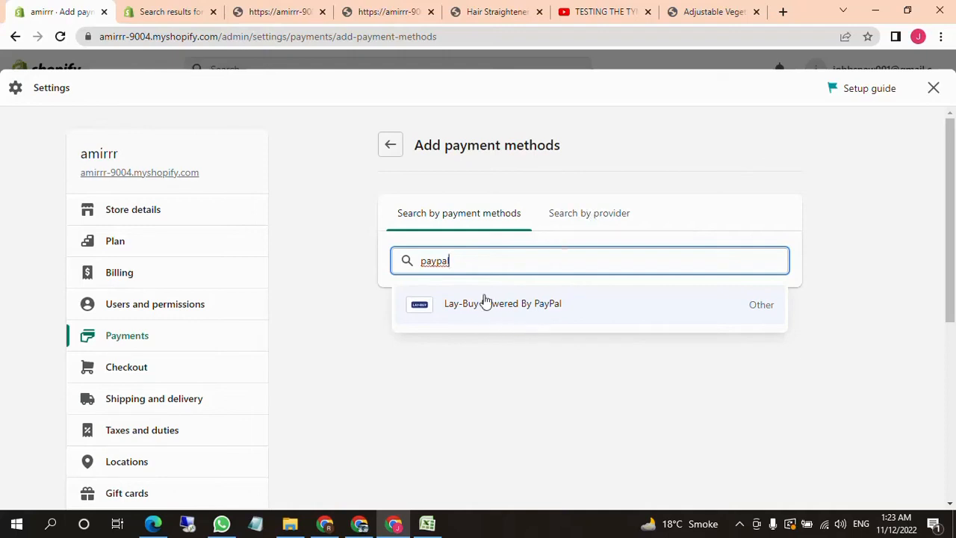
Search the payment providers for "paypal" and return to the Payments settings
{"action": "left_click", "coordinate": [578, 227]}
{"action": "left_click", "coordinate": [522, 266]}
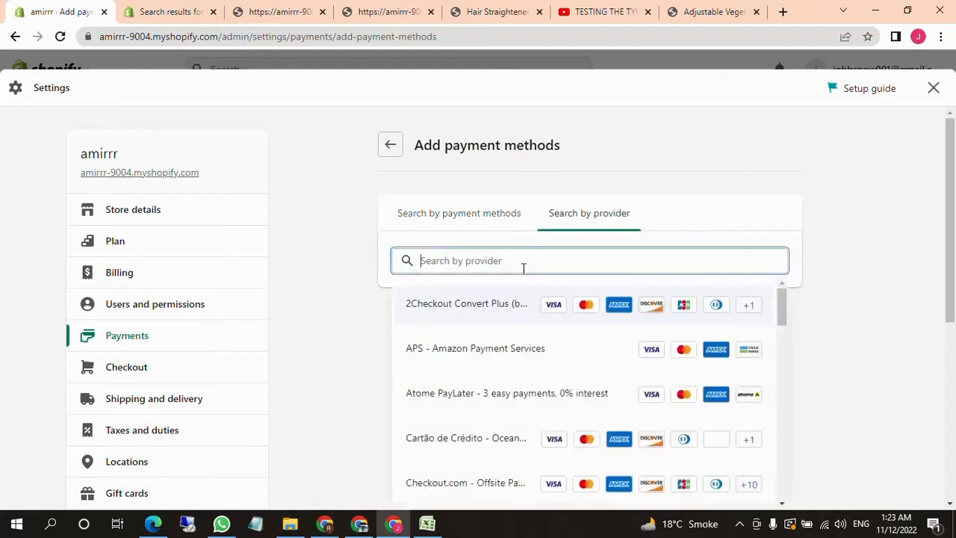
{"action": "type", "text": "payp"}
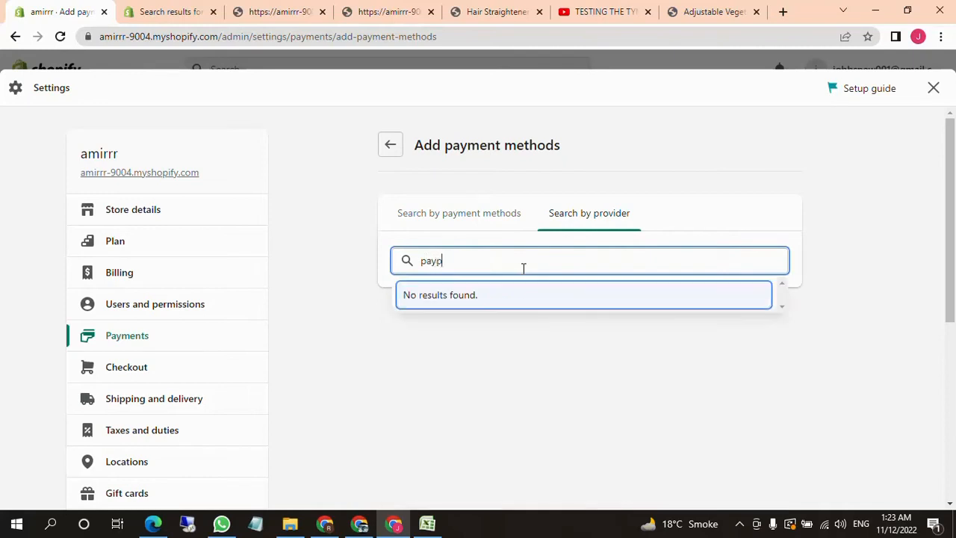
{"action": "type", "text": "al"}
{"action": "left_click", "coordinate": [389, 145]}
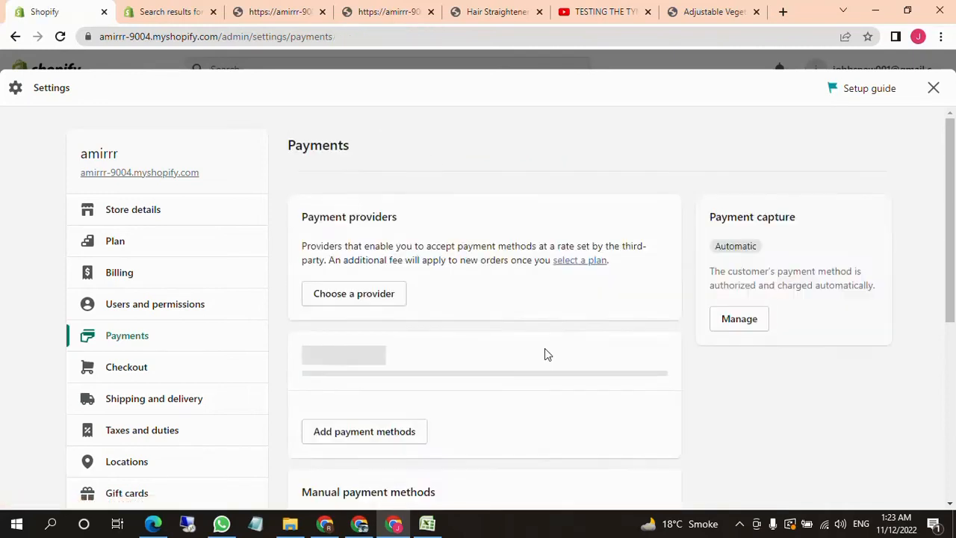
Open the Bank Deposit setup under manual payment methods, review its fields, and close it without activating
{"action": "scroll", "coordinate": [527, 348], "scroll_direction": "down", "scroll_amount": 6}
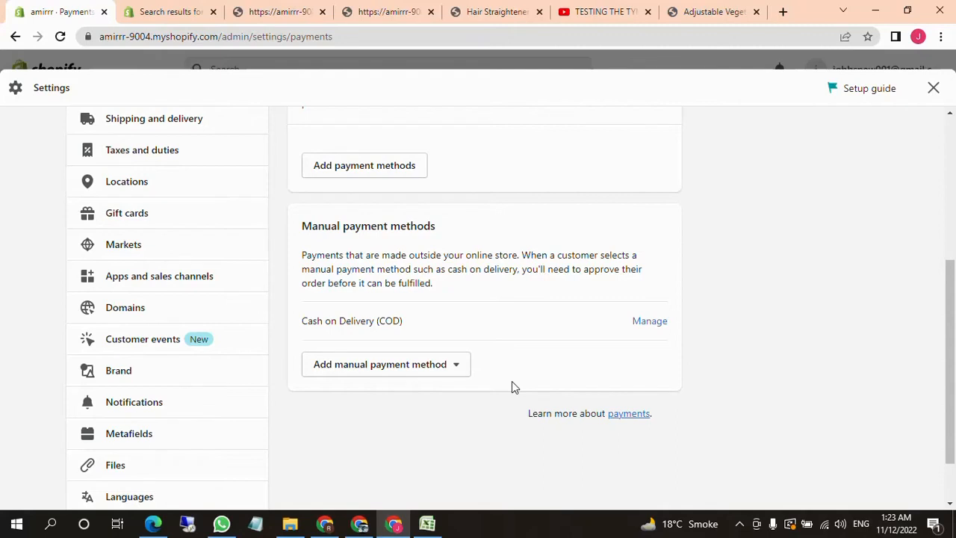
{"action": "left_click", "coordinate": [447, 376]}
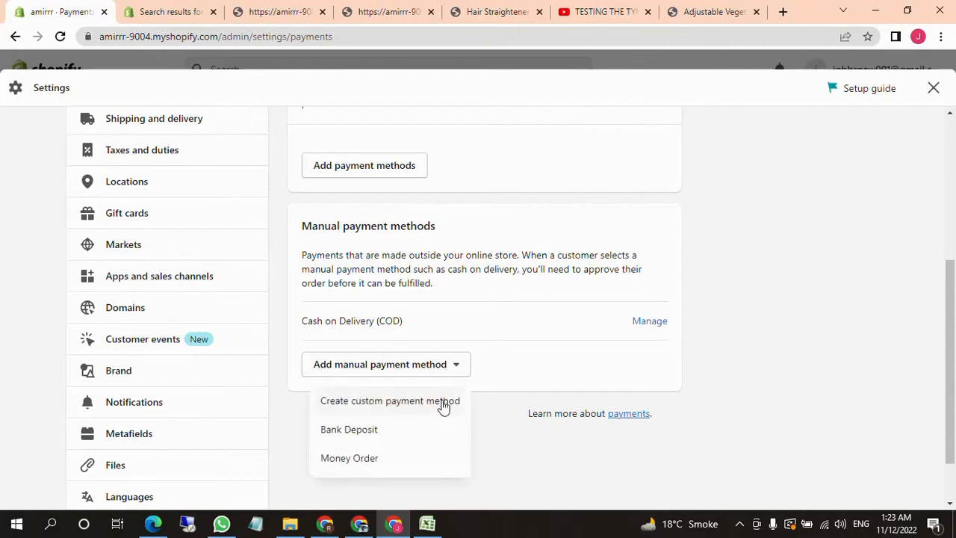
{"action": "left_click", "coordinate": [379, 429]}
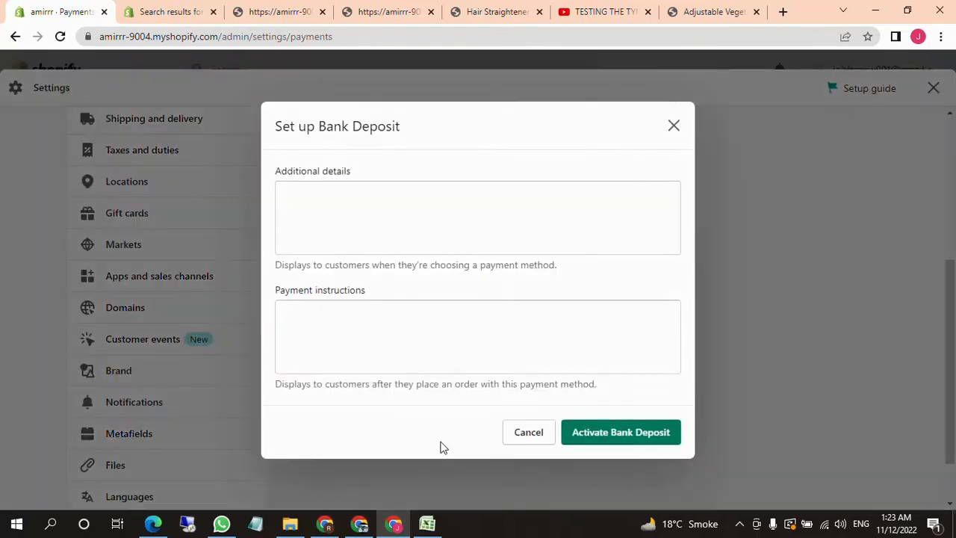
{"action": "left_click", "coordinate": [675, 127]}
Open the custom manual payment method form, review its name, details and instructions fields, and close it without activating
{"action": "left_click", "coordinate": [454, 365]}
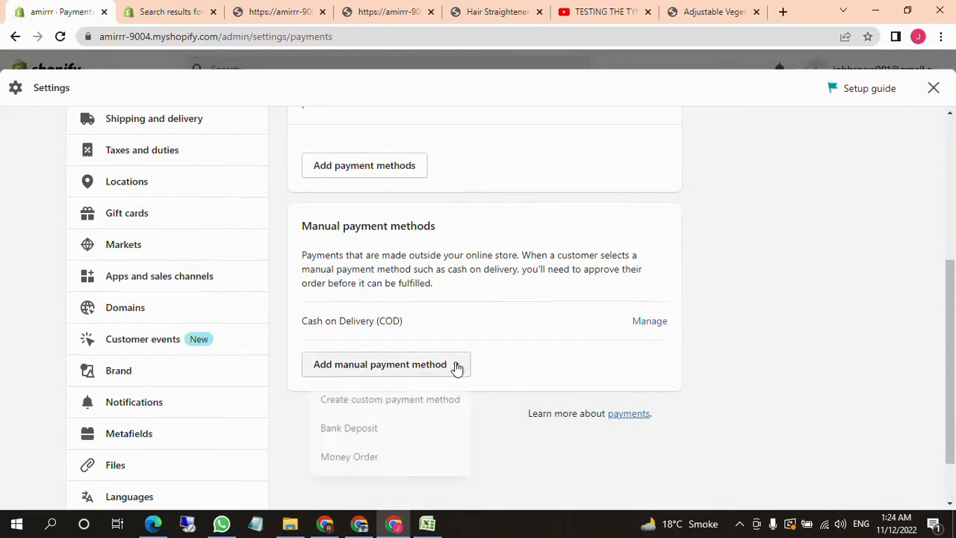
{"action": "left_click", "coordinate": [403, 403]}
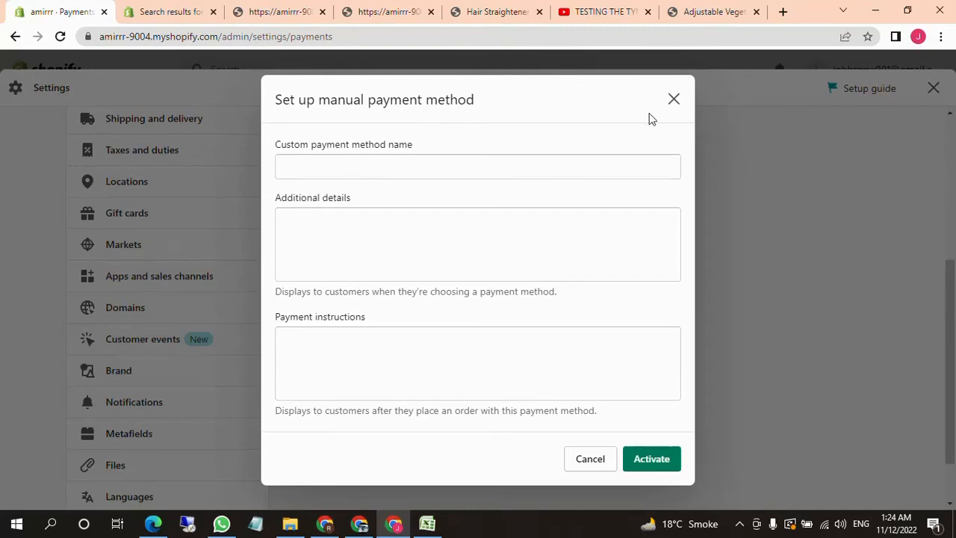
{"action": "left_click", "coordinate": [674, 99]}
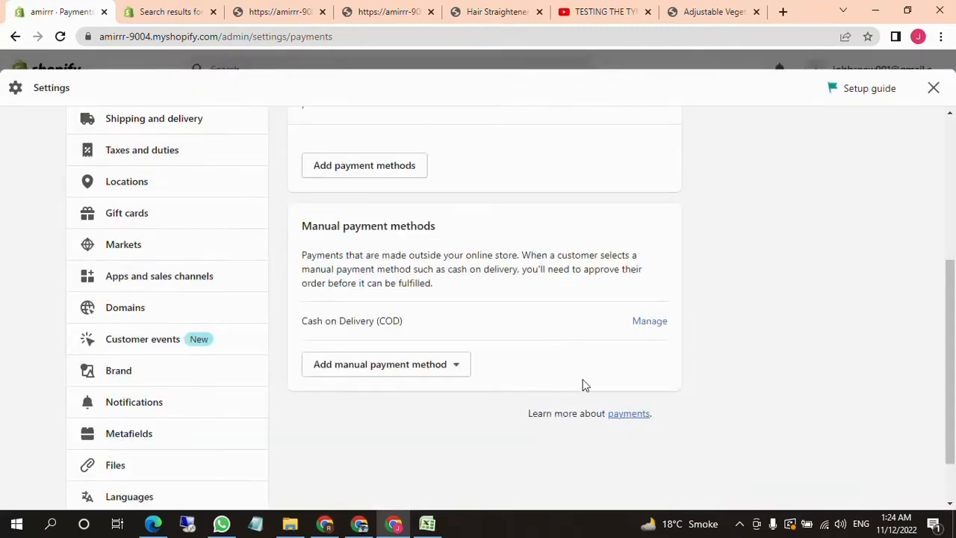
Look over the Payments sections once more and open the store's Checkout settings
{"action": "scroll", "coordinate": [582, 384], "scroll_direction": "up", "scroll_amount": 4}
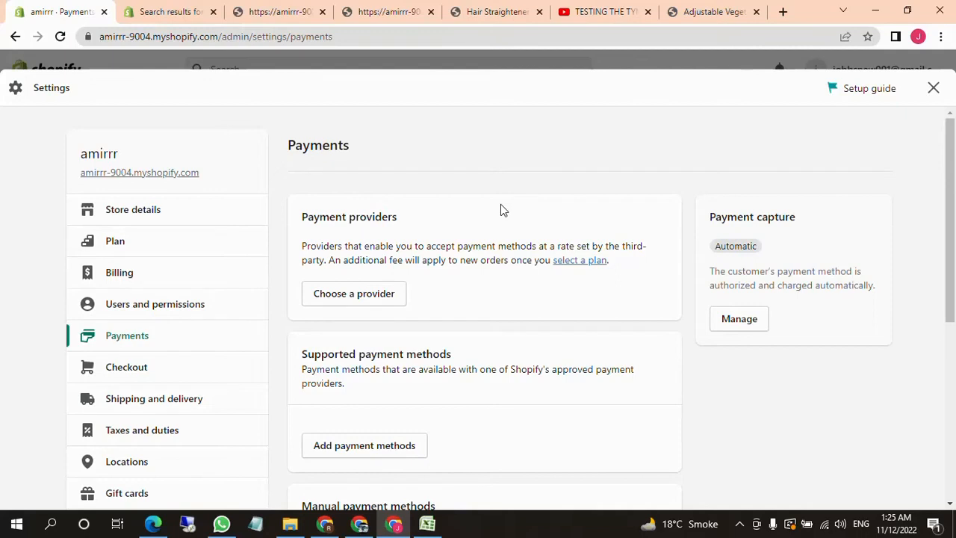
{"action": "scroll", "coordinate": [403, 194], "scroll_direction": "down", "scroll_amount": 1}
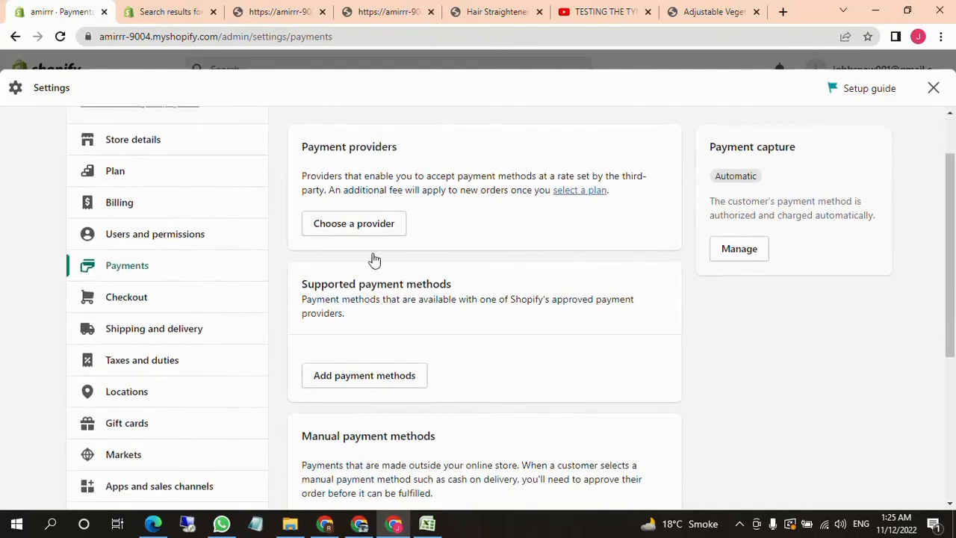
{"action": "left_click", "coordinate": [166, 300]}
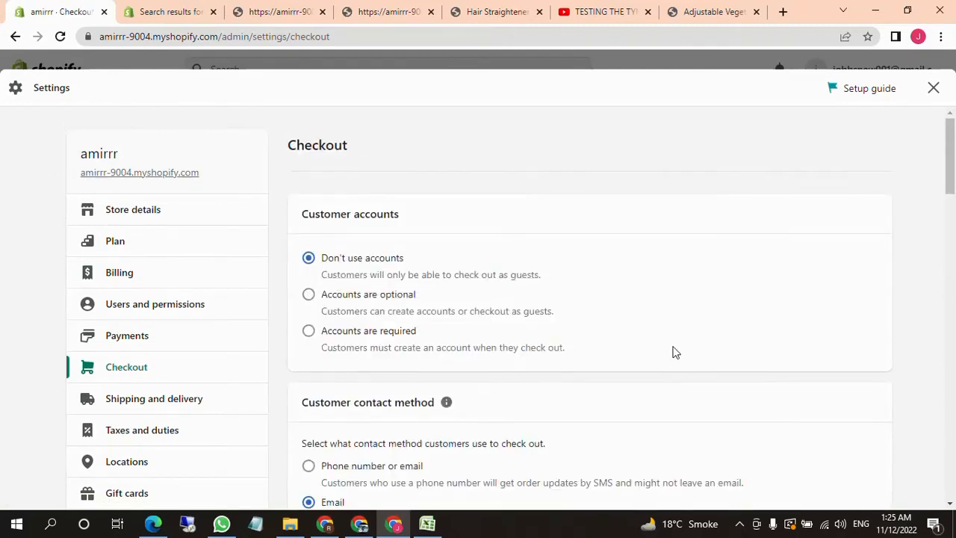
Try the Phone number or email option as the customer contact method and set it back to Email
{"action": "scroll", "coordinate": [485, 298], "scroll_direction": "down", "scroll_amount": 1}
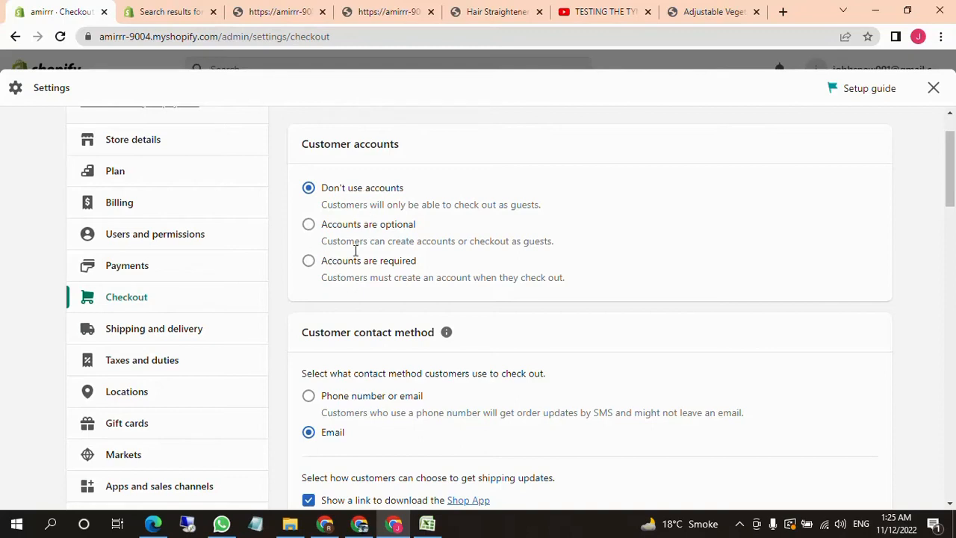
{"action": "scroll", "coordinate": [352, 246], "scroll_direction": "down", "scroll_amount": 1}
{"action": "scroll", "coordinate": [312, 288], "scroll_direction": "down", "scroll_amount": 1}
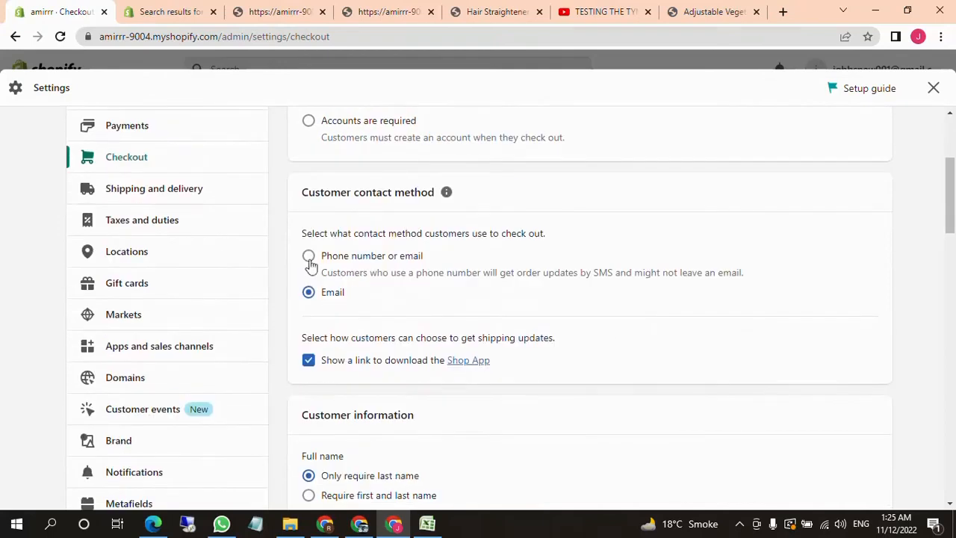
{"action": "left_click", "coordinate": [310, 257]}
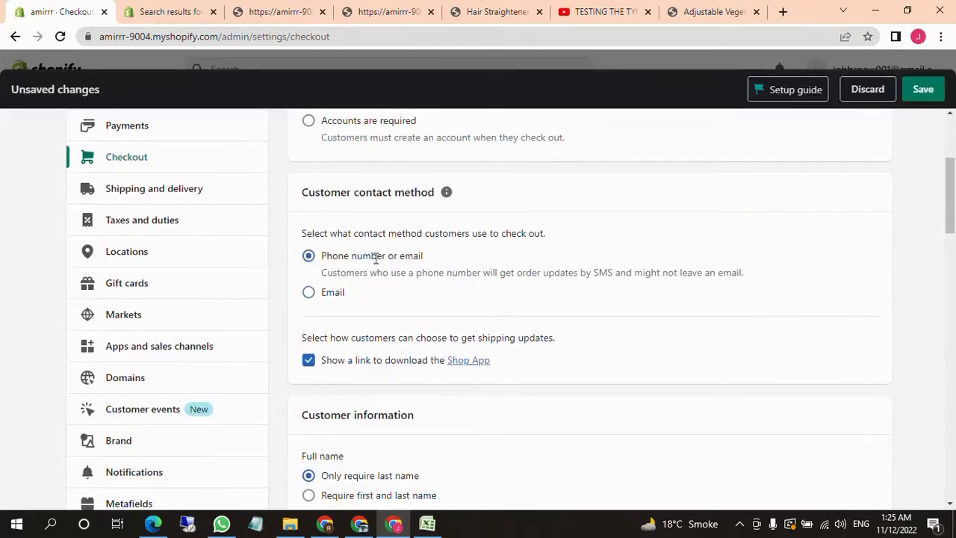
{"action": "left_click", "coordinate": [309, 293]}
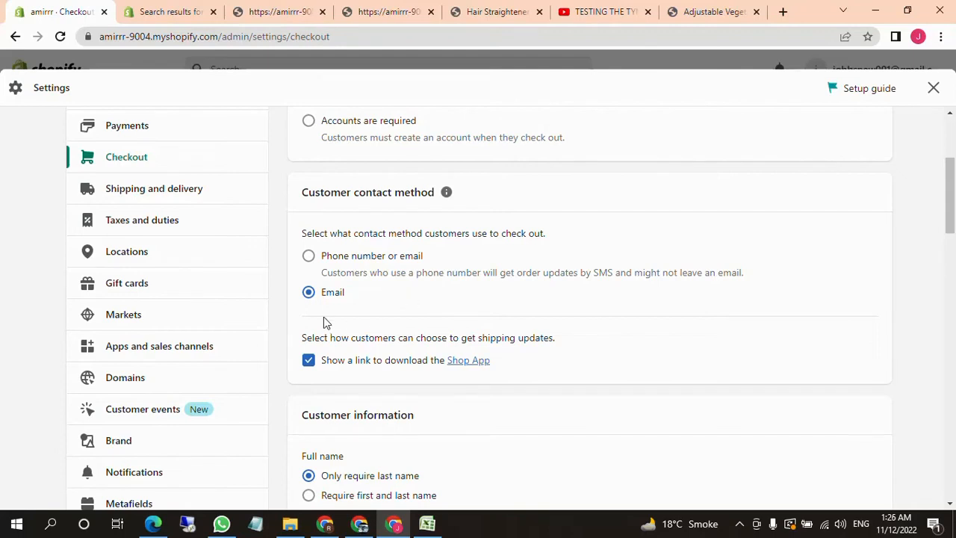
Review the customer information options and set the shipping address phone number to Required
{"action": "scroll", "coordinate": [426, 265], "scroll_direction": "down", "scroll_amount": 1}
{"action": "scroll", "coordinate": [403, 272], "scroll_direction": "down", "scroll_amount": 1}
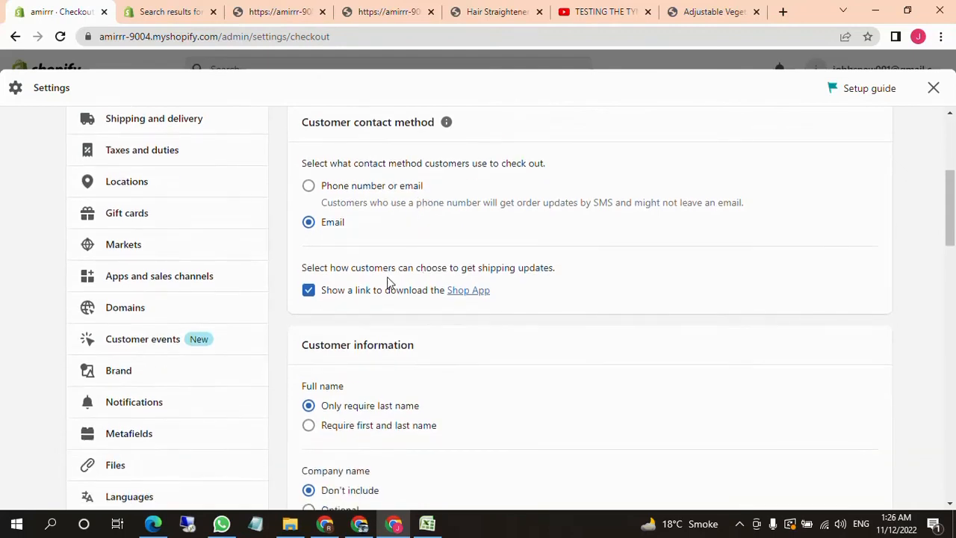
{"action": "scroll", "coordinate": [420, 313], "scroll_direction": "down", "scroll_amount": 1}
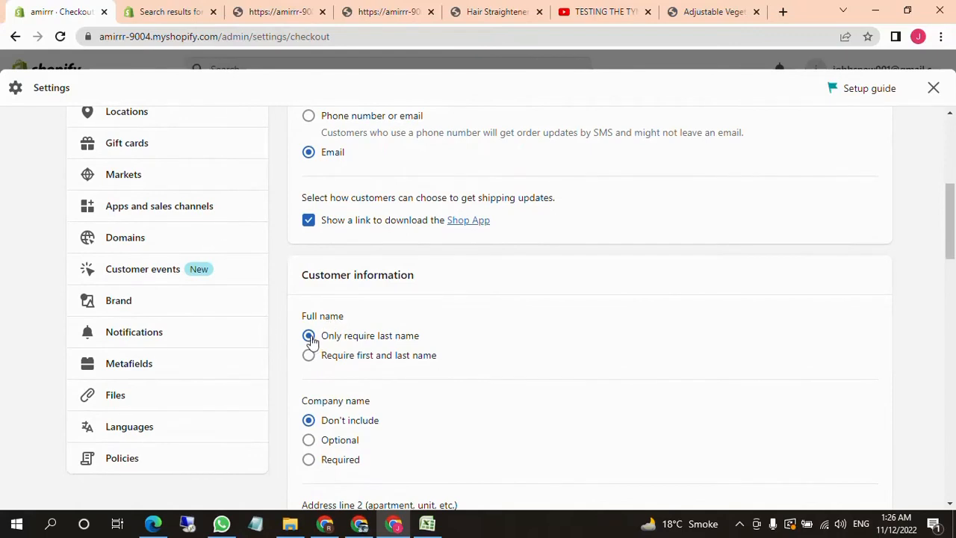
{"action": "scroll", "coordinate": [333, 337], "scroll_direction": "down", "scroll_amount": 1}
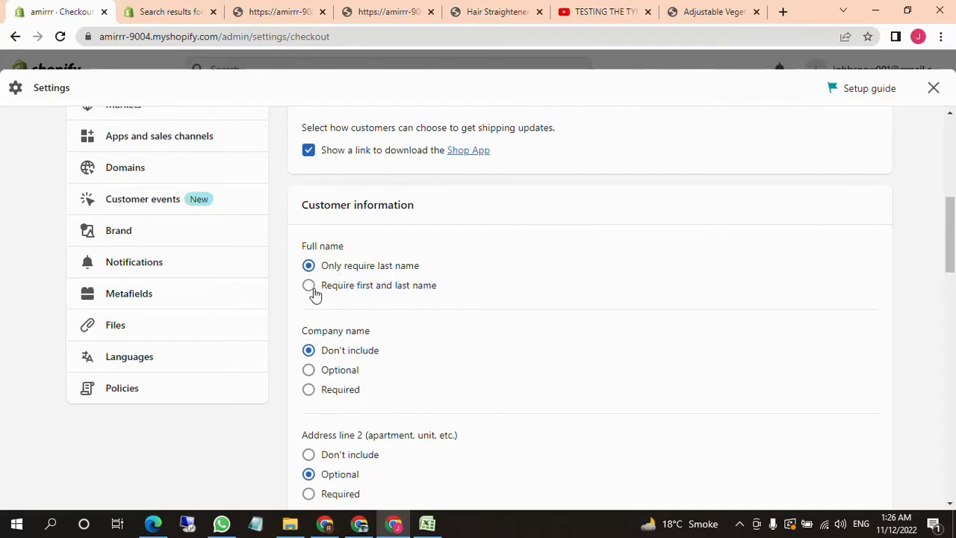
{"action": "scroll", "coordinate": [328, 295], "scroll_direction": "down", "scroll_amount": 1}
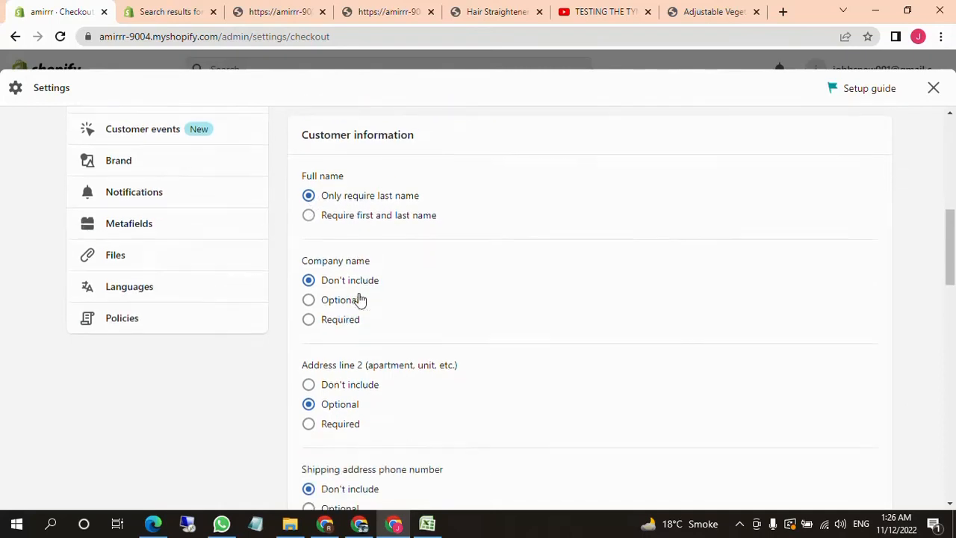
{"action": "scroll", "coordinate": [391, 341], "scroll_direction": "down", "scroll_amount": 2}
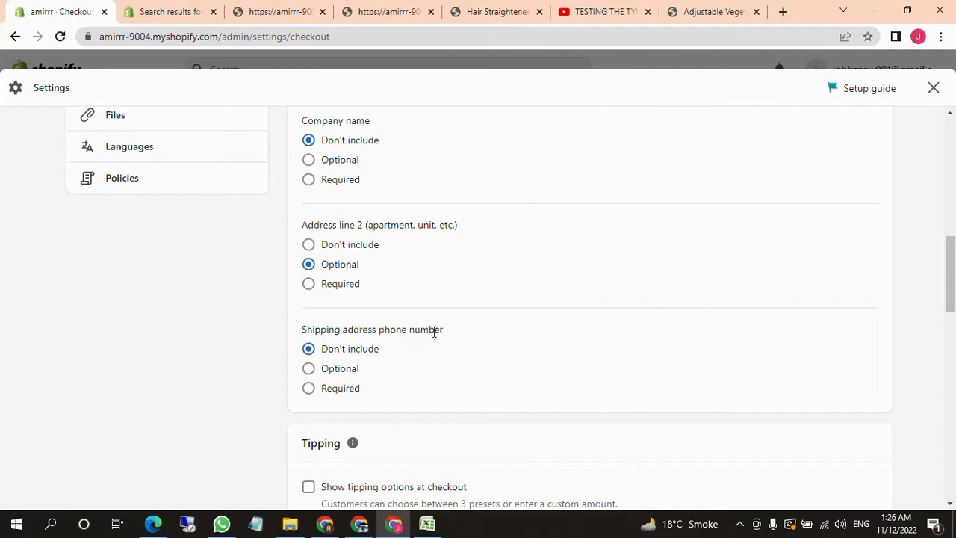
{"action": "scroll", "coordinate": [433, 332], "scroll_direction": "down", "scroll_amount": 2}
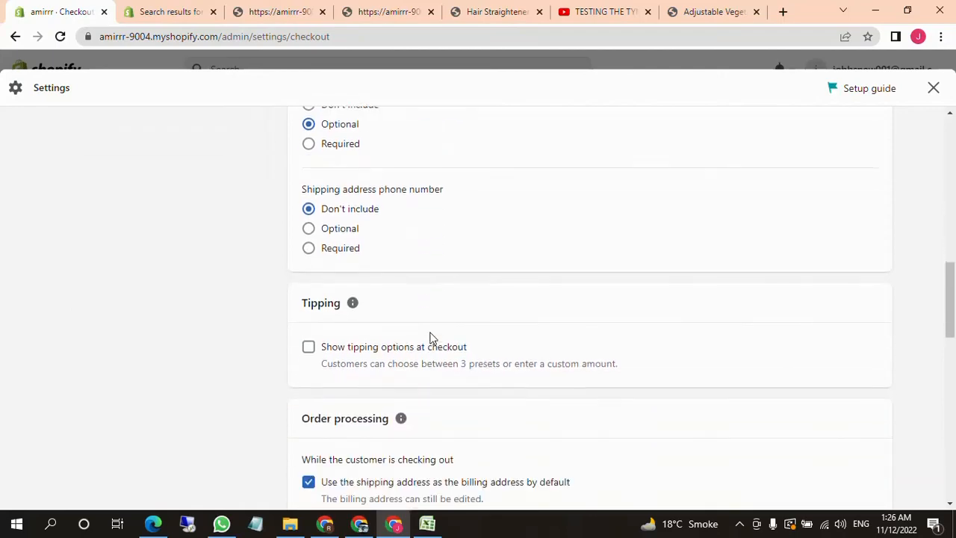
{"action": "scroll", "coordinate": [427, 335], "scroll_direction": "down", "scroll_amount": 1}
{"action": "scroll", "coordinate": [411, 335], "scroll_direction": "up", "scroll_amount": 3}
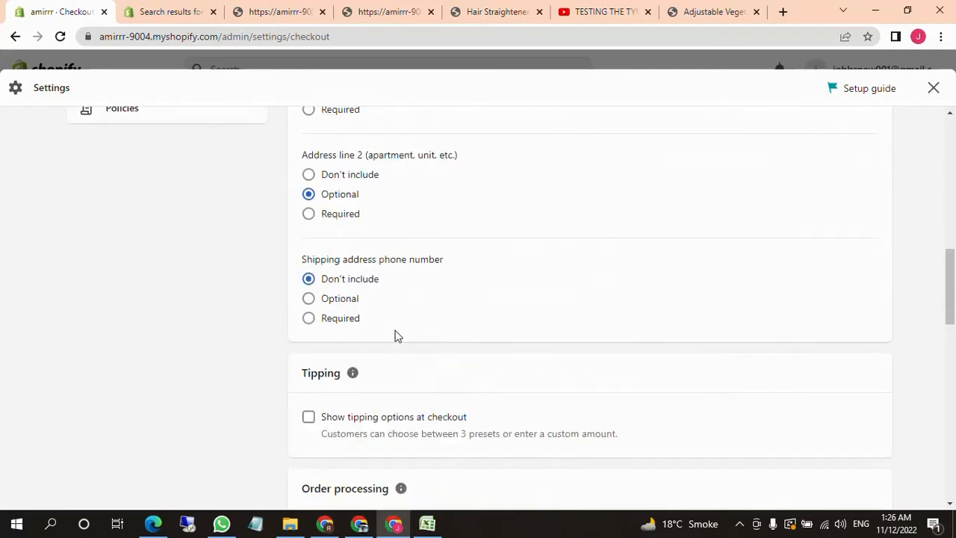
{"action": "left_click", "coordinate": [310, 319]}
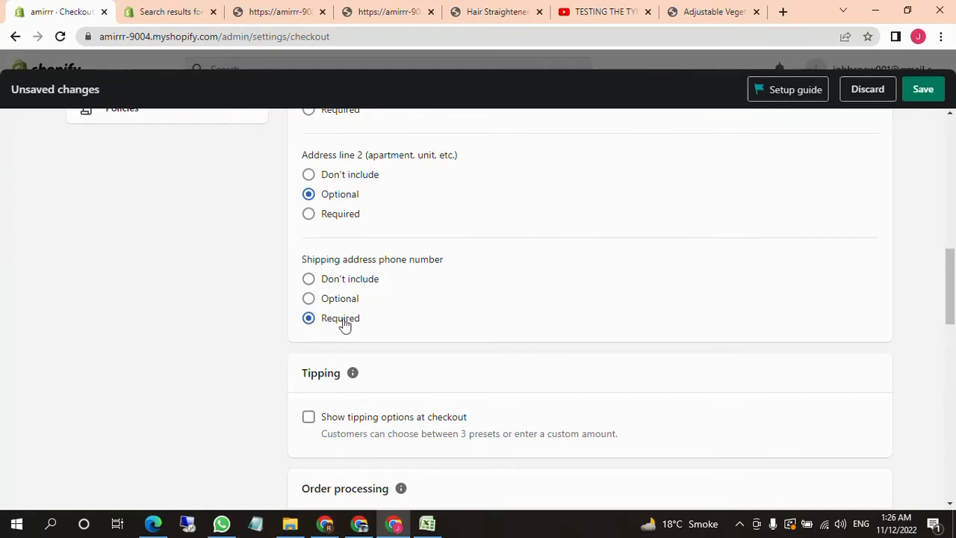
Review the order processing options and enable SMS marketing under the consent for marketing settings
{"action": "scroll", "coordinate": [366, 327], "scroll_direction": "down", "scroll_amount": 7}
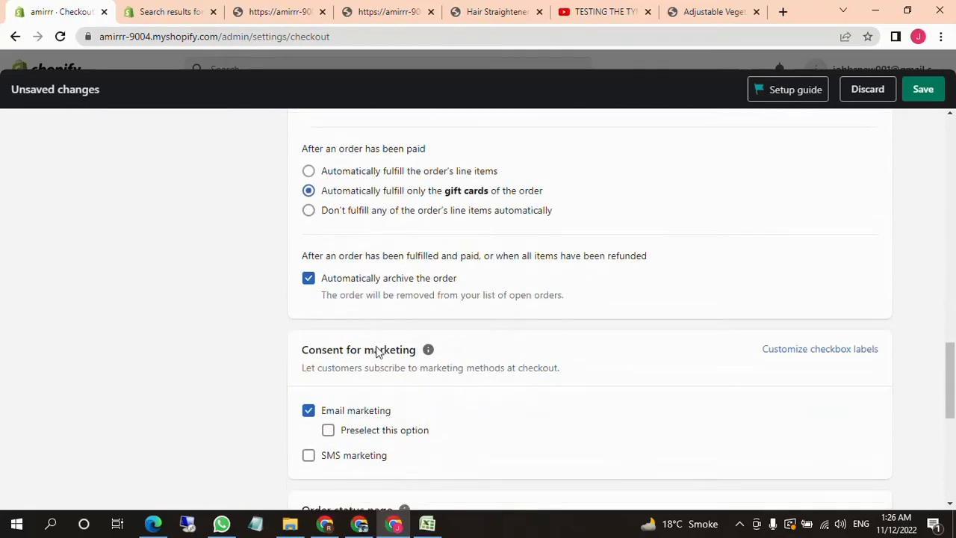
{"action": "scroll", "coordinate": [392, 362], "scroll_direction": "up", "scroll_amount": 1}
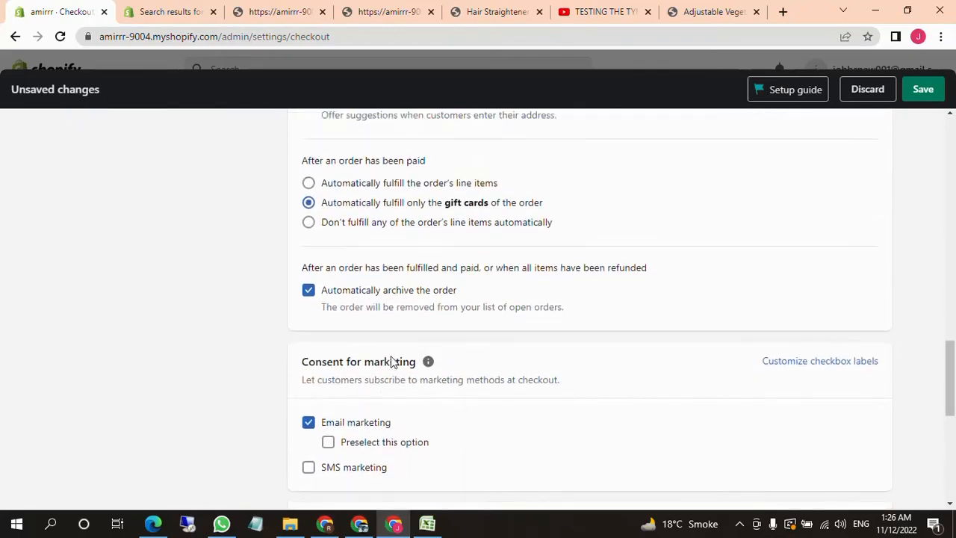
{"action": "scroll", "coordinate": [392, 362], "scroll_direction": "up", "scroll_amount": 2}
{"action": "scroll", "coordinate": [384, 303], "scroll_direction": "down", "scroll_amount": 1}
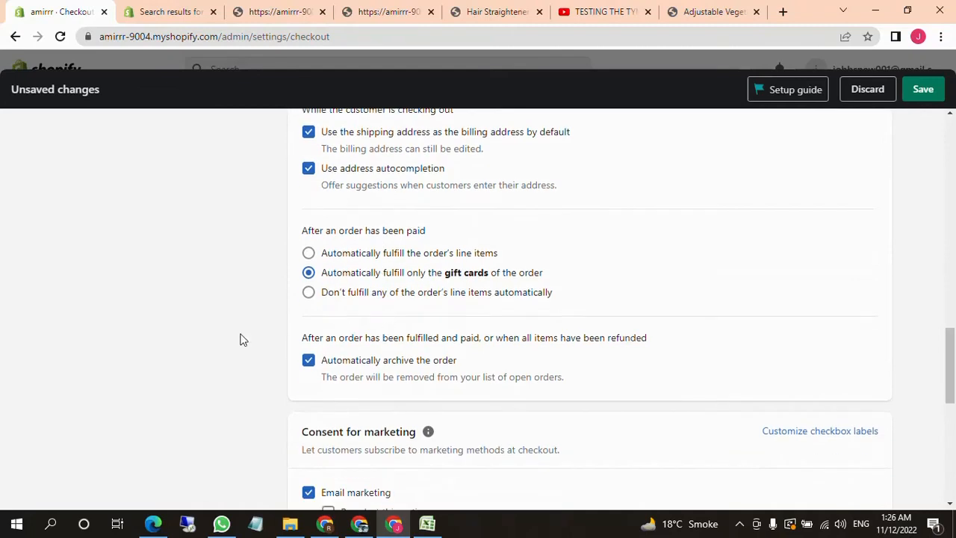
{"action": "scroll", "coordinate": [385, 356], "scroll_direction": "down", "scroll_amount": 2}
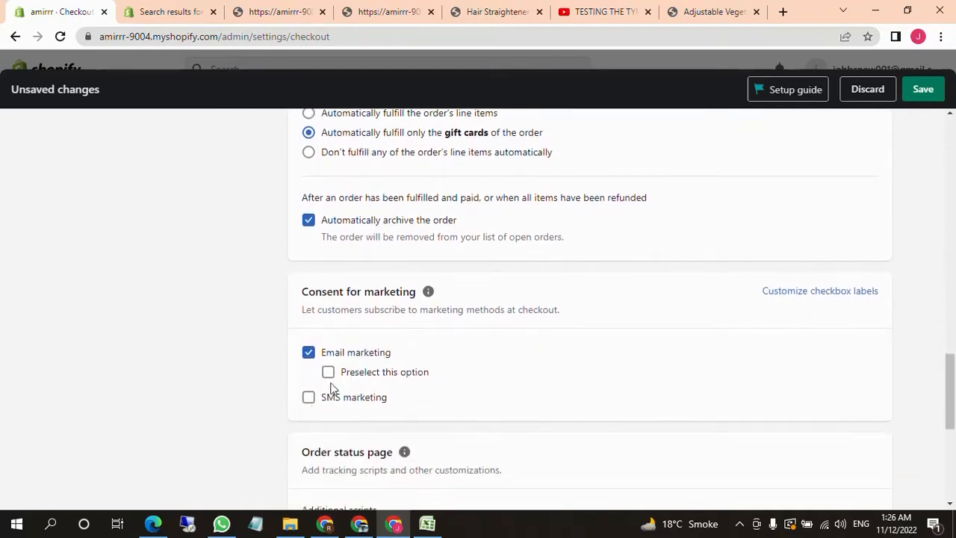
{"action": "left_click", "coordinate": [308, 397]}
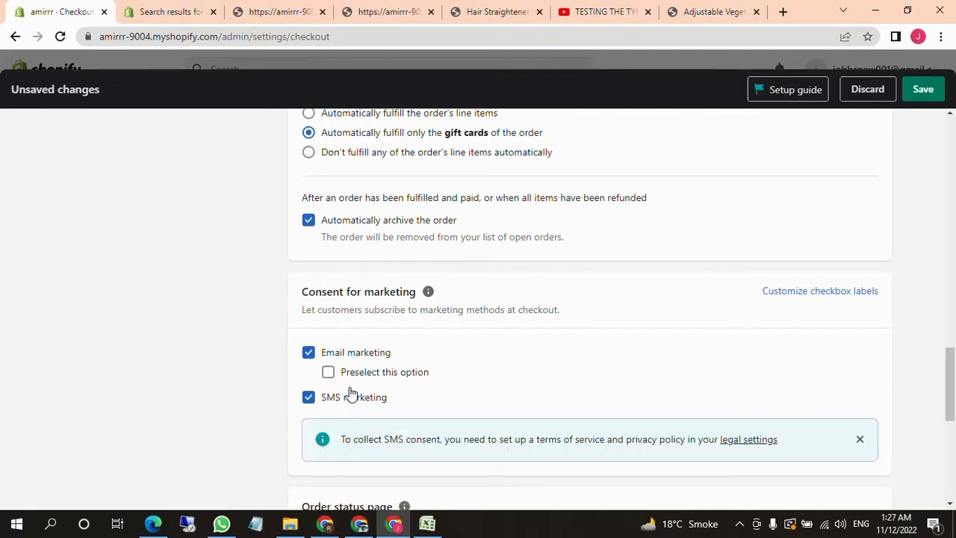
Set the customer contact method to Phone number or email
{"action": "scroll", "coordinate": [351, 394], "scroll_direction": "up", "scroll_amount": 15}
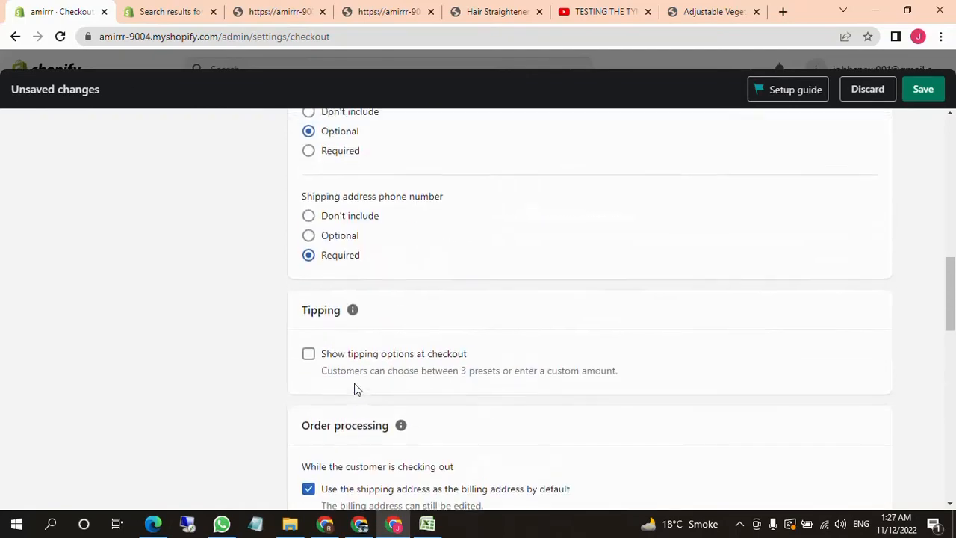
{"action": "scroll", "coordinate": [336, 352], "scroll_direction": "up", "scroll_amount": 2}
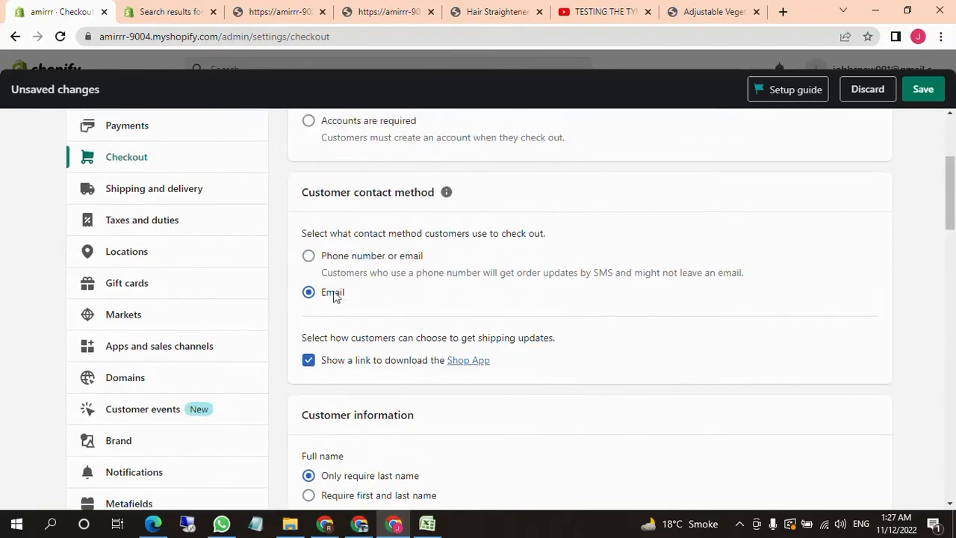
{"action": "left_click", "coordinate": [308, 256]}
Look over the checkout settings from marketing consent to customer accounts, and open the Shipping and delivery settings
{"action": "scroll", "coordinate": [363, 312], "scroll_direction": "down", "scroll_amount": 7}
{"action": "scroll", "coordinate": [367, 314], "scroll_direction": "down", "scroll_amount": 10}
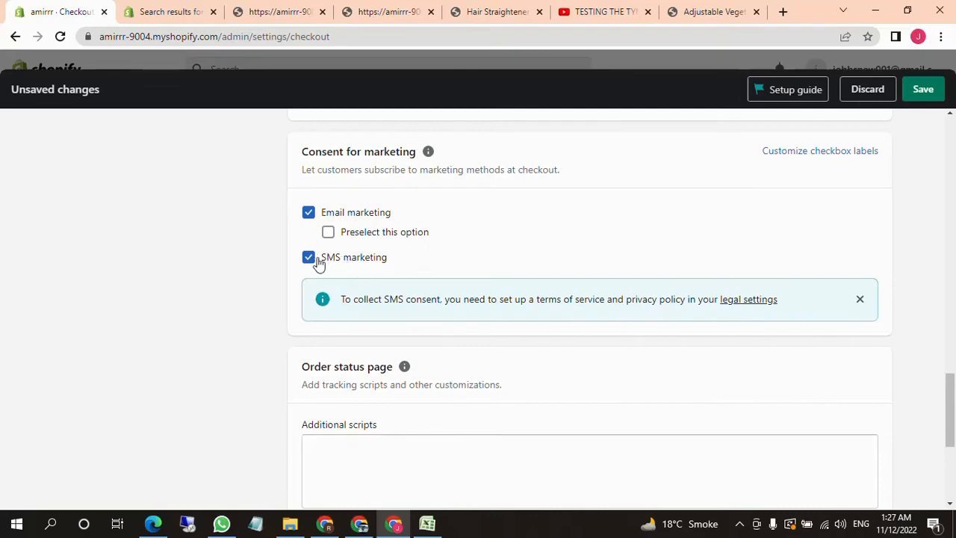
{"action": "scroll", "coordinate": [425, 275], "scroll_direction": "down", "scroll_amount": 5}
{"action": "scroll", "coordinate": [523, 290], "scroll_direction": "up", "scroll_amount": 9}
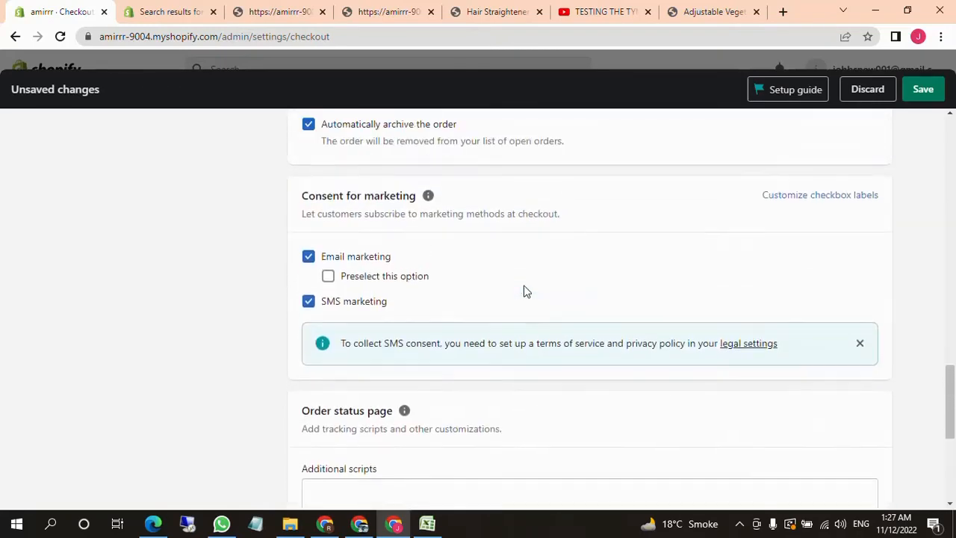
{"action": "scroll", "coordinate": [522, 291], "scroll_direction": "up", "scroll_amount": 10}
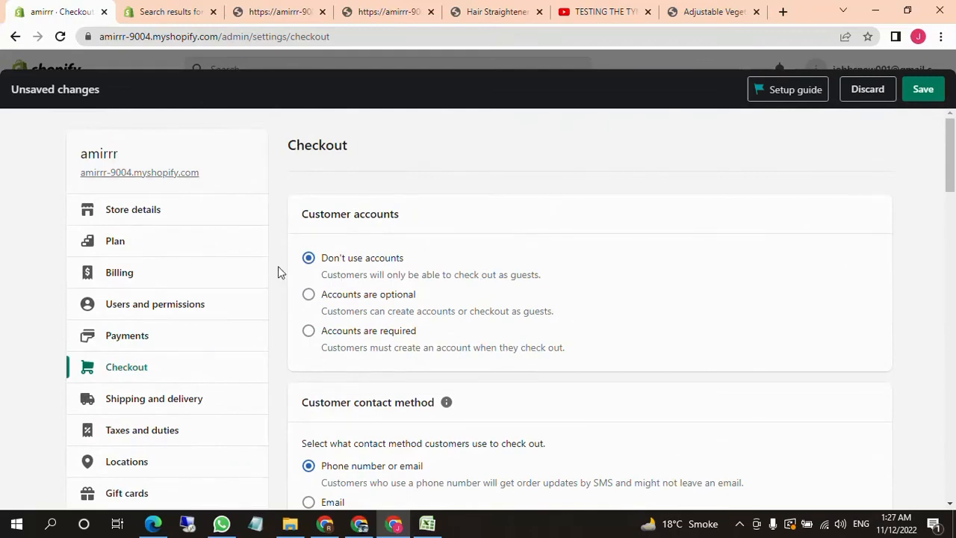
{"action": "scroll", "coordinate": [306, 284], "scroll_direction": "down", "scroll_amount": 1}
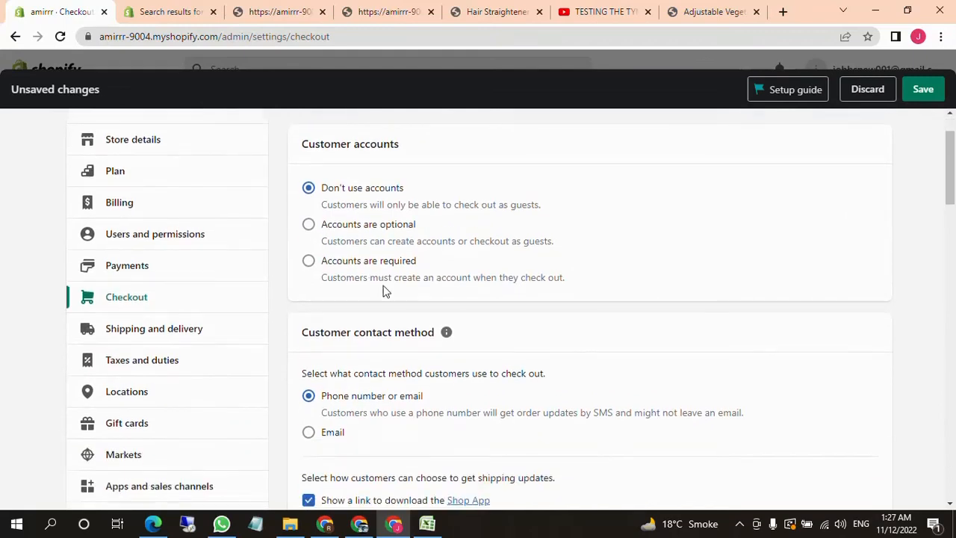
{"action": "left_click", "coordinate": [190, 330]}
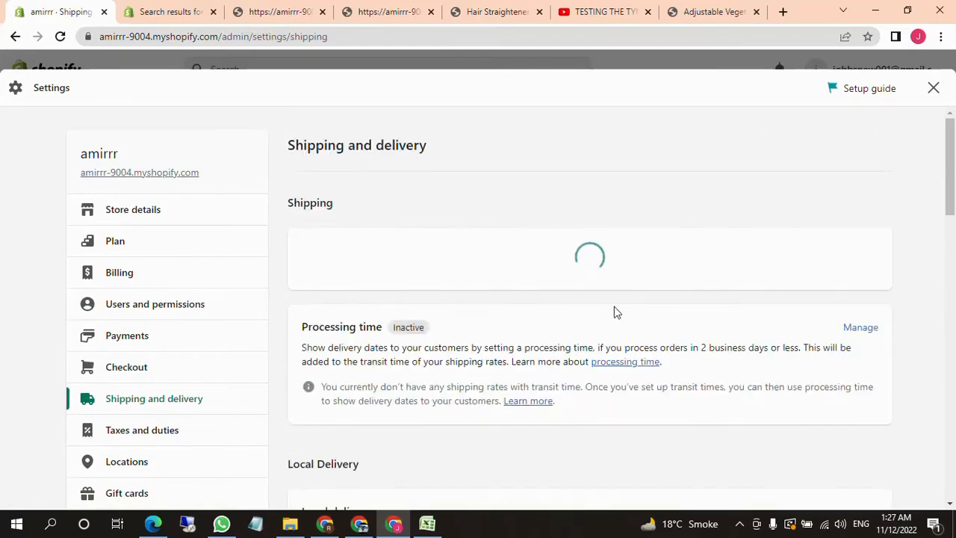
Examine the Shipping and delivery sections, including local delivery, local pickup, packages, packing slips and custom order fulfillment
{"action": "scroll", "coordinate": [518, 313], "scroll_direction": "down", "scroll_amount": 2}
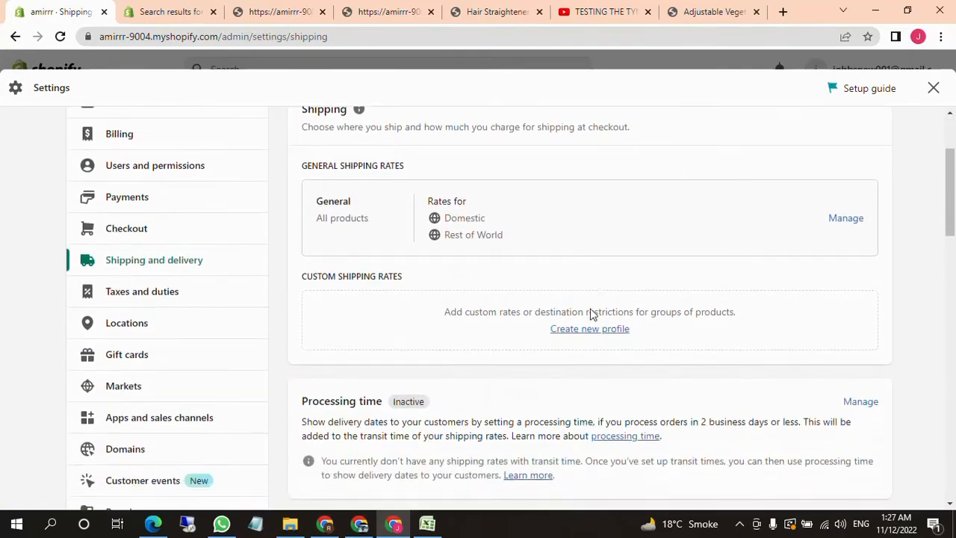
{"action": "scroll", "coordinate": [549, 334], "scroll_direction": "down", "scroll_amount": 5}
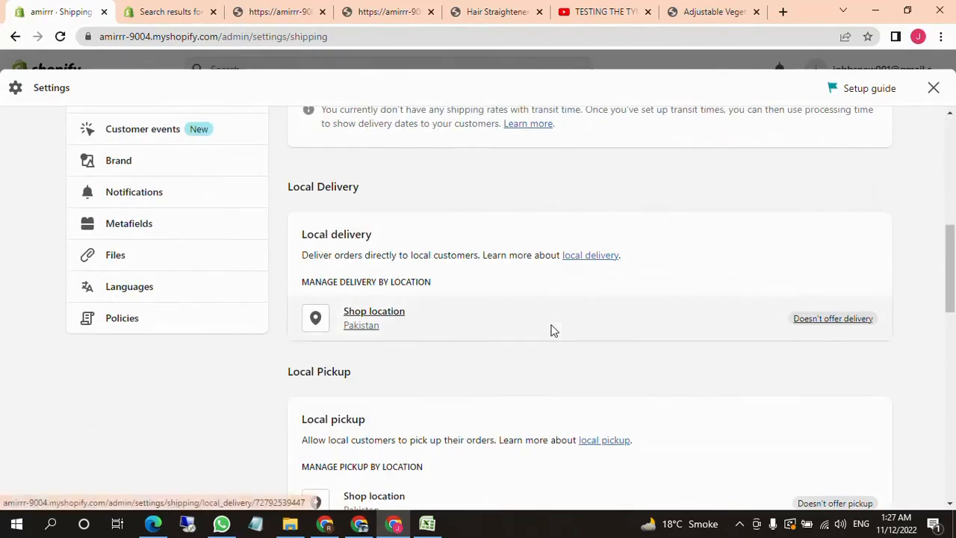
{"action": "scroll", "coordinate": [562, 366], "scroll_direction": "down", "scroll_amount": 5}
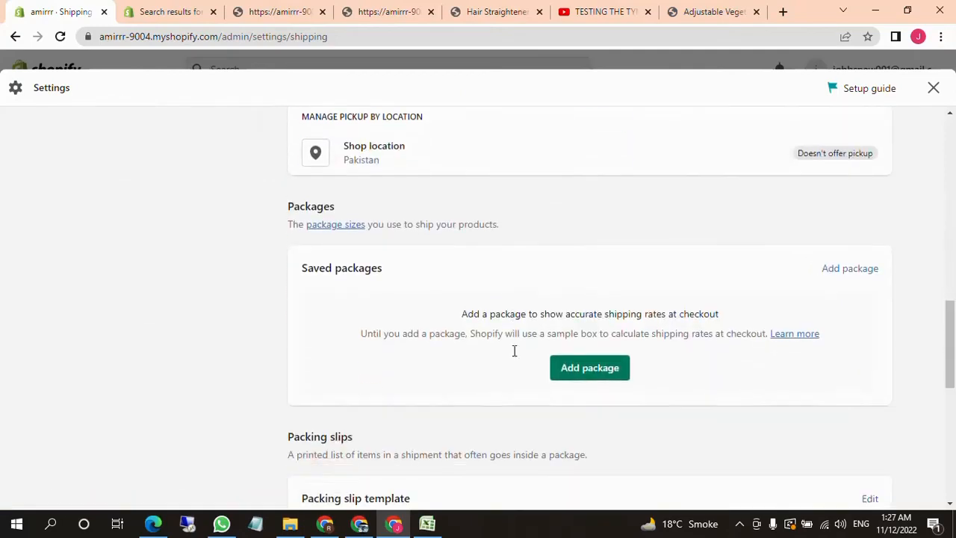
{"action": "scroll", "coordinate": [499, 359], "scroll_direction": "down", "scroll_amount": 7}
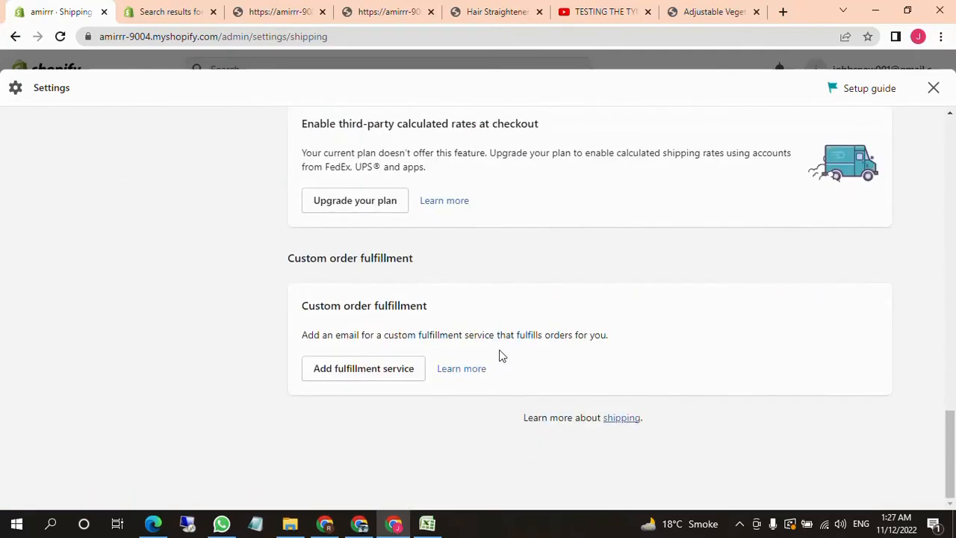
{"action": "scroll", "coordinate": [508, 343], "scroll_direction": "up", "scroll_amount": 12}
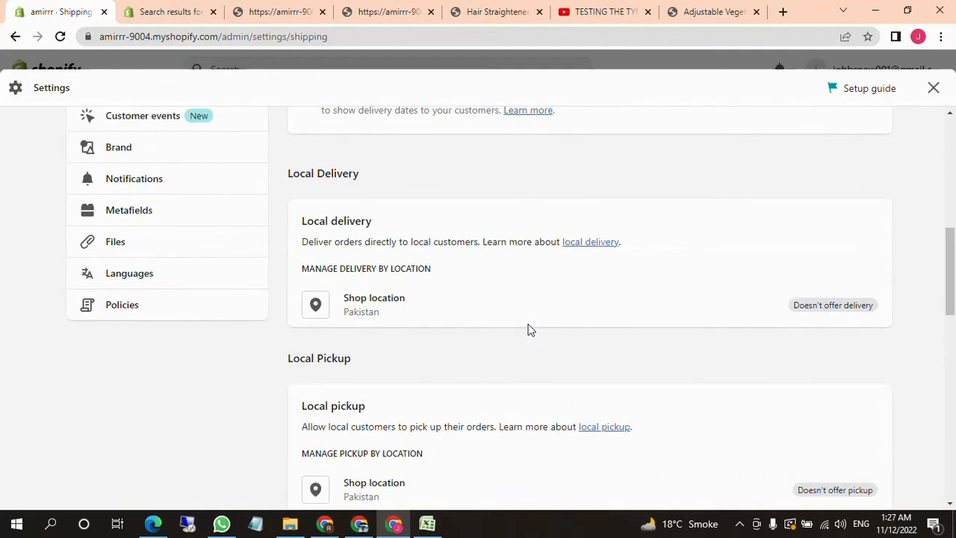
{"action": "scroll", "coordinate": [501, 332], "scroll_direction": "up", "scroll_amount": 2}
{"action": "scroll", "coordinate": [507, 335], "scroll_direction": "down", "scroll_amount": 5}
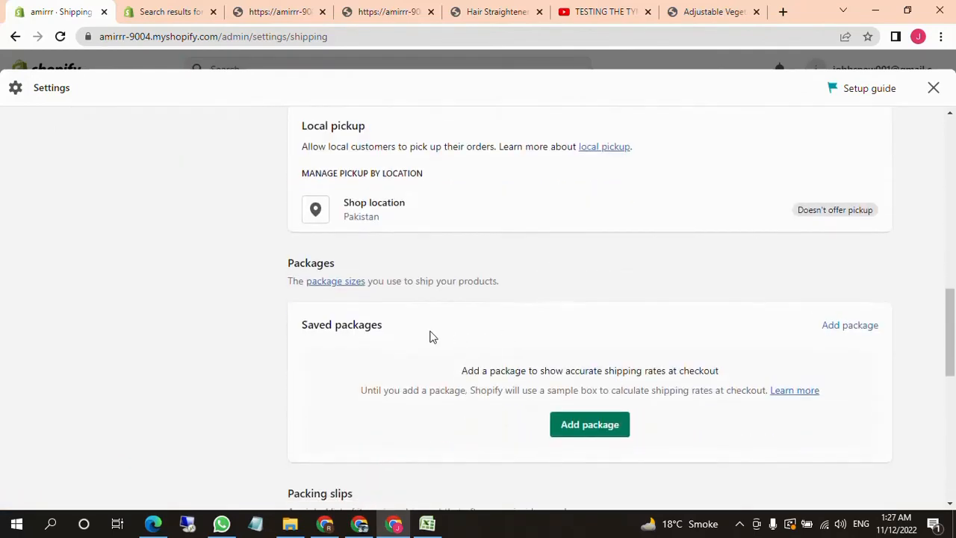
{"action": "scroll", "coordinate": [368, 239], "scroll_direction": "up", "scroll_amount": 1}
{"action": "scroll", "coordinate": [322, 205], "scroll_direction": "up", "scroll_amount": 2}
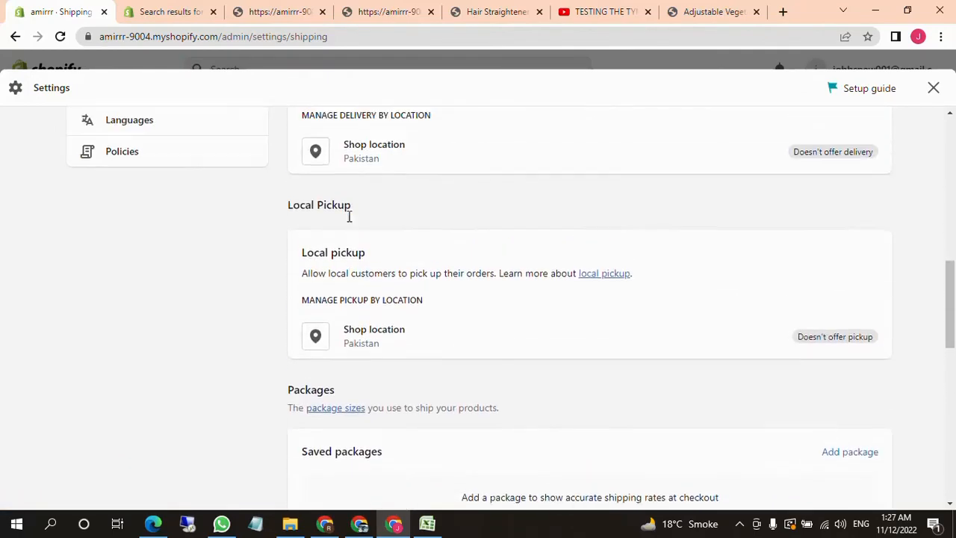
{"action": "scroll", "coordinate": [374, 217], "scroll_direction": "up", "scroll_amount": 5}
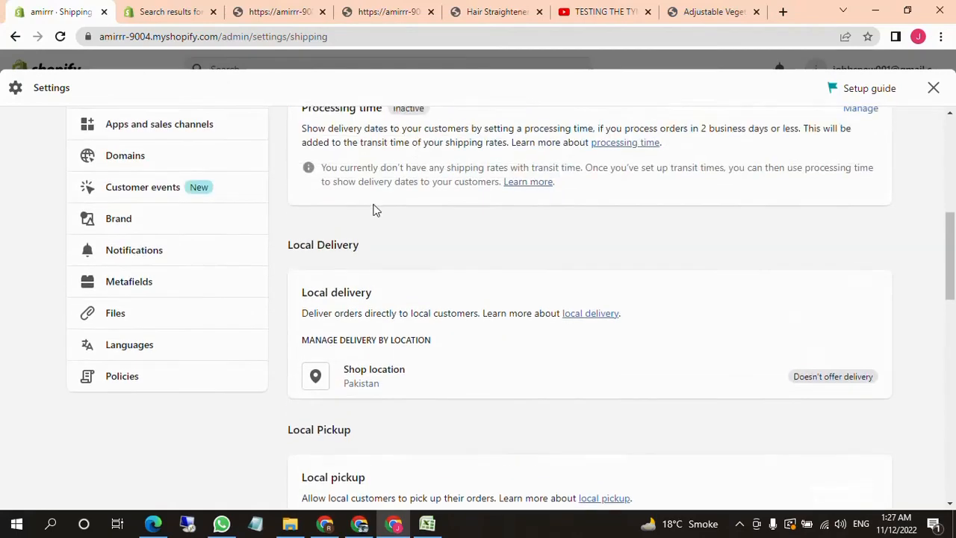
Open the General shipping rates profile for managing its rates
{"action": "scroll", "coordinate": [383, 296], "scroll_direction": "up", "scroll_amount": 1}
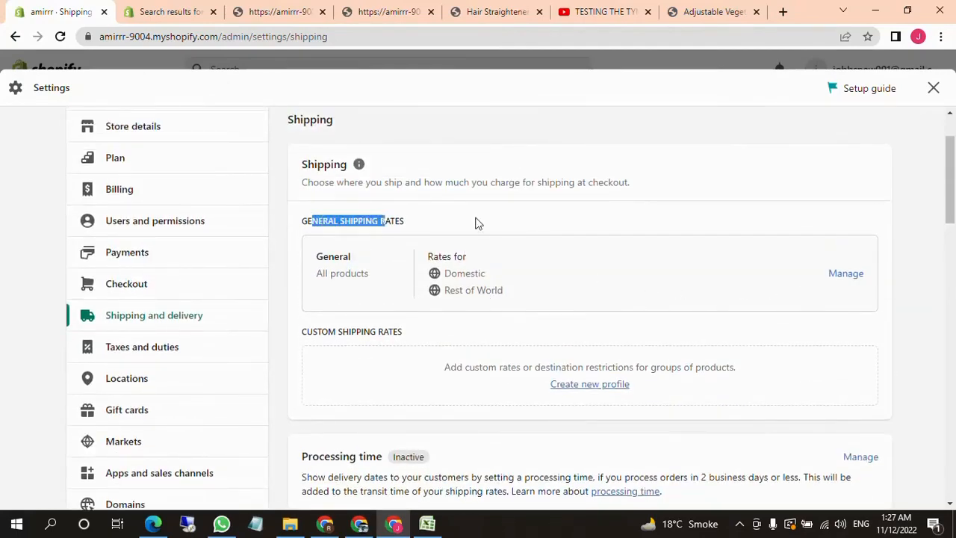
{"action": "left_click_drag", "start_coordinate": [476, 223], "coordinate": [379, 209]}
{"action": "left_click_drag", "start_coordinate": [317, 166], "coordinate": [348, 166]}
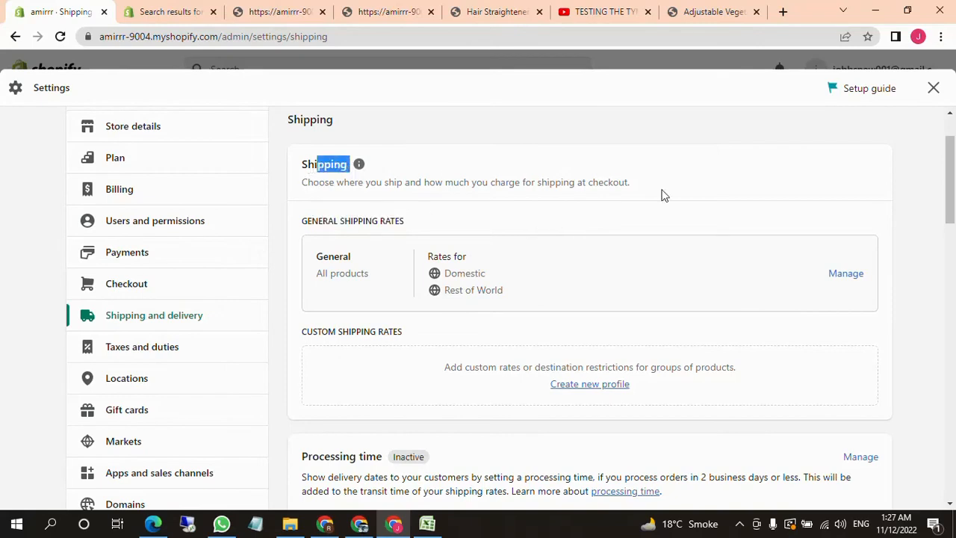
{"action": "left_click", "coordinate": [829, 274]}
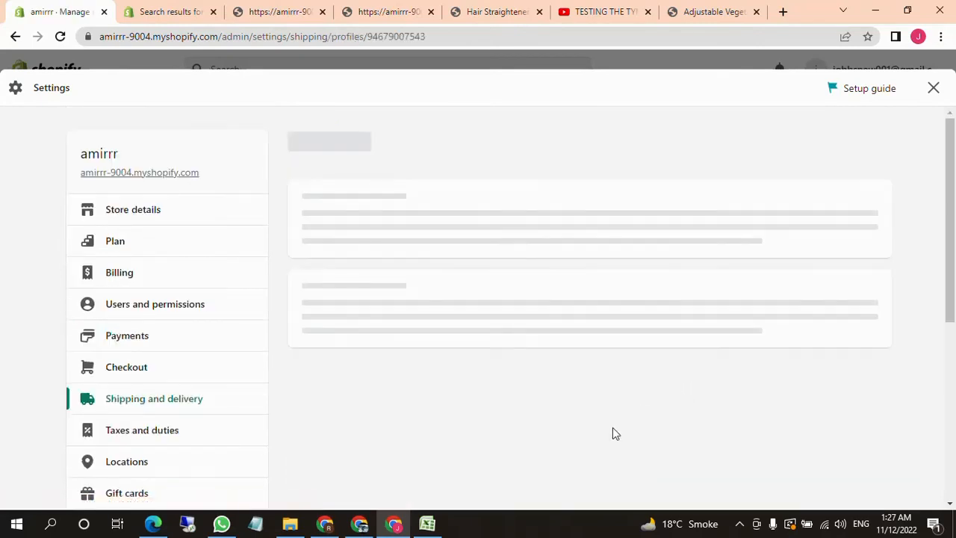
Delete the Domestic and Rest of World shipping zones from the General profile
{"action": "scroll", "coordinate": [563, 401], "scroll_direction": "down", "scroll_amount": 1}
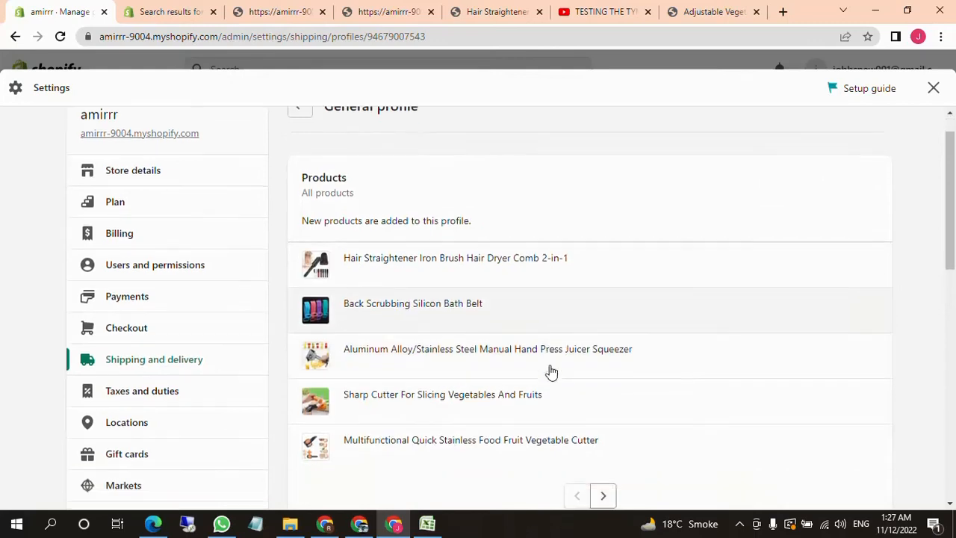
{"action": "scroll", "coordinate": [495, 356], "scroll_direction": "down", "scroll_amount": 1}
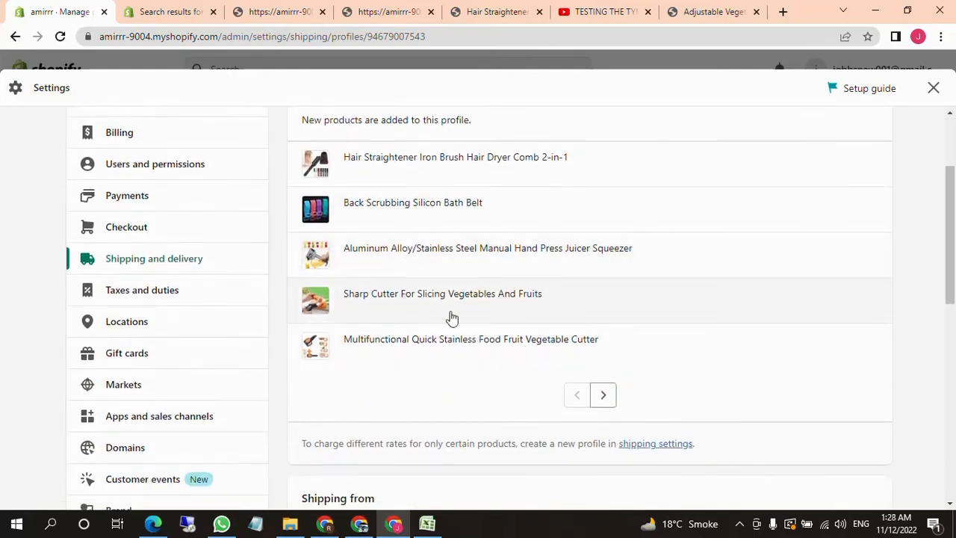
{"action": "scroll", "coordinate": [433, 266], "scroll_direction": "down", "scroll_amount": 2}
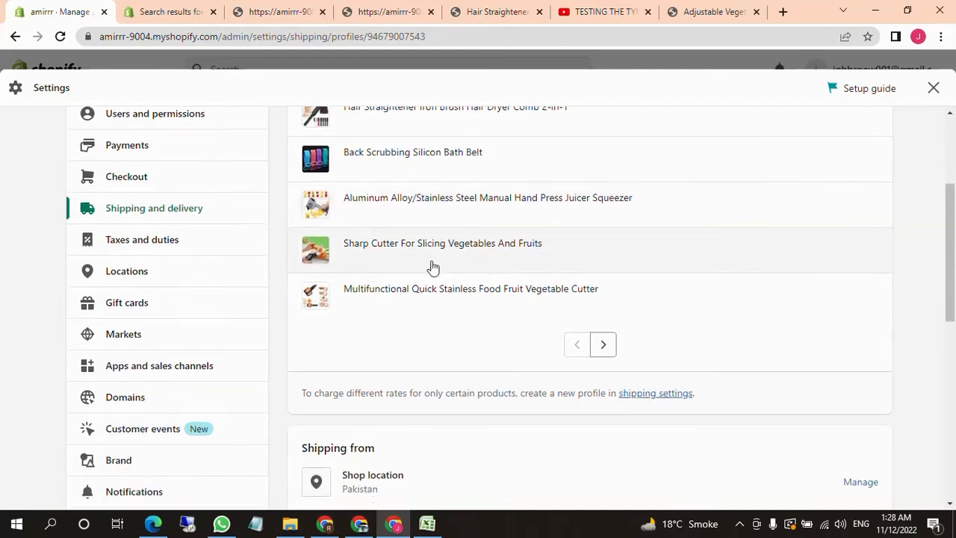
{"action": "scroll", "coordinate": [437, 266], "scroll_direction": "down", "scroll_amount": 2}
{"action": "scroll", "coordinate": [437, 269], "scroll_direction": "up", "scroll_amount": 4}
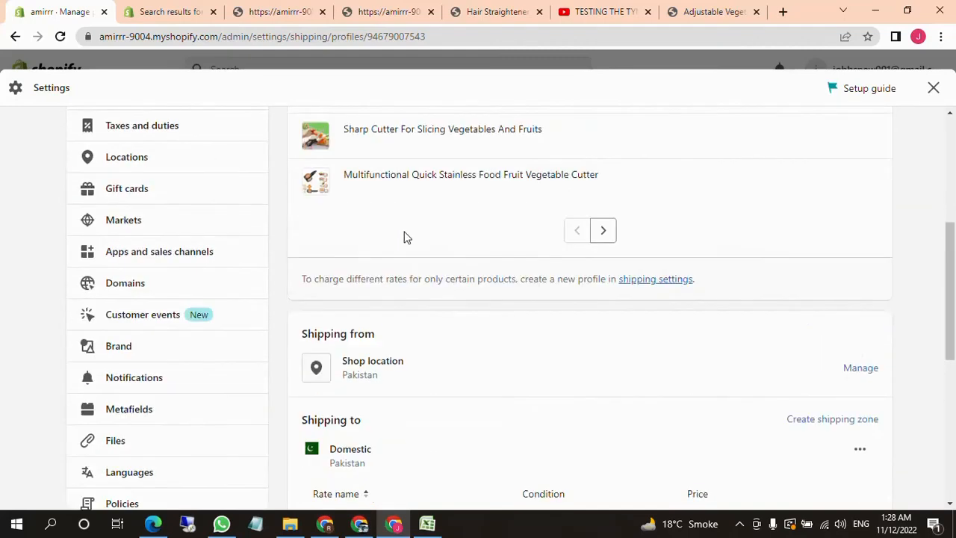
{"action": "scroll", "coordinate": [452, 250], "scroll_direction": "down", "scroll_amount": 4}
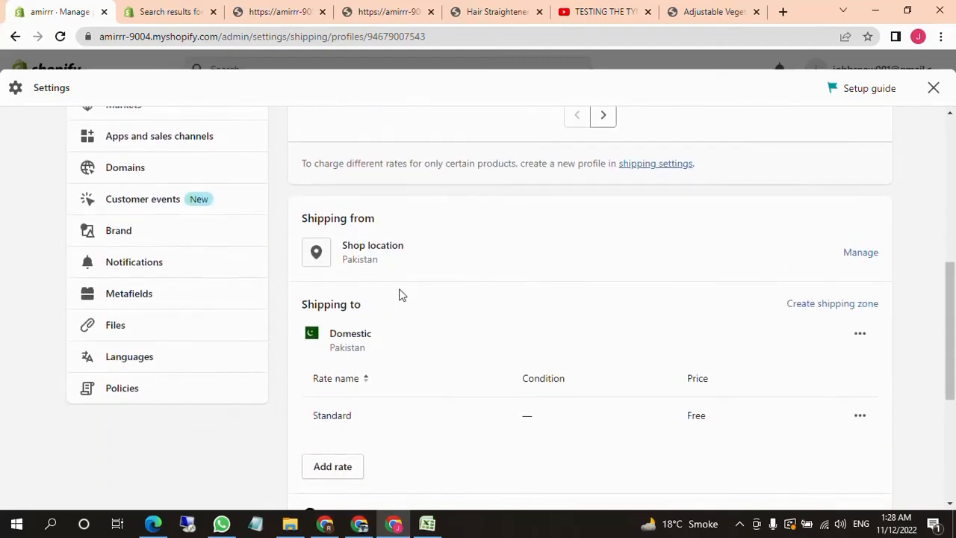
{"action": "scroll", "coordinate": [399, 292], "scroll_direction": "down", "scroll_amount": 1}
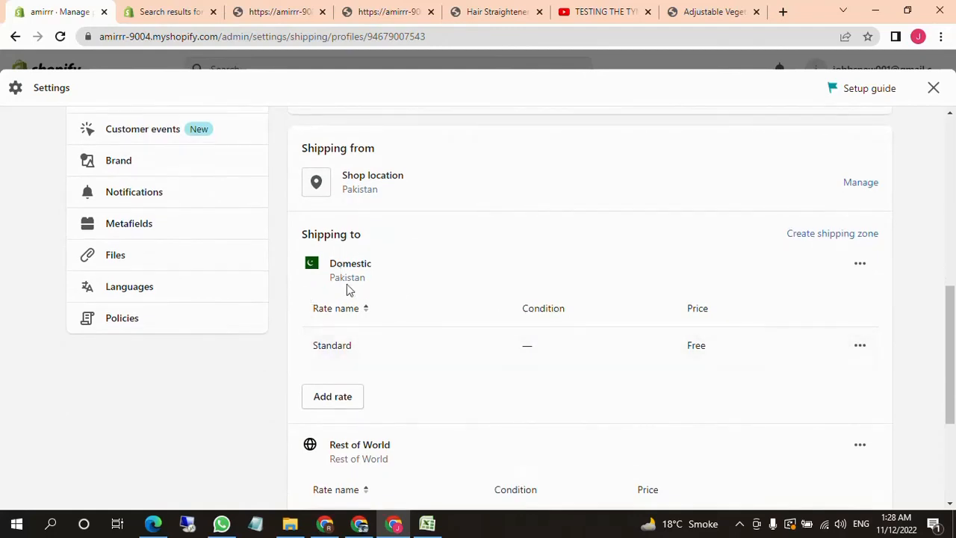
{"action": "left_click", "coordinate": [863, 268]}
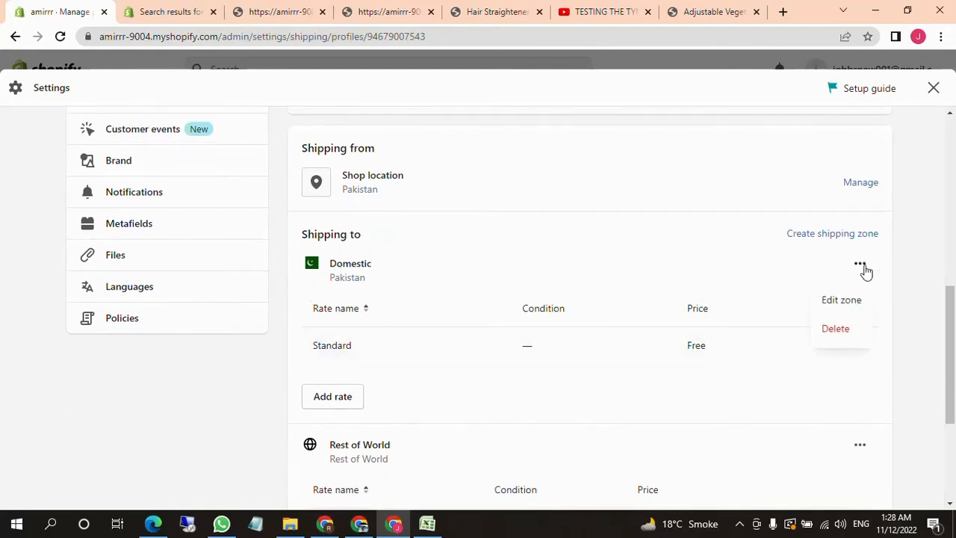
{"action": "left_click", "coordinate": [836, 328]}
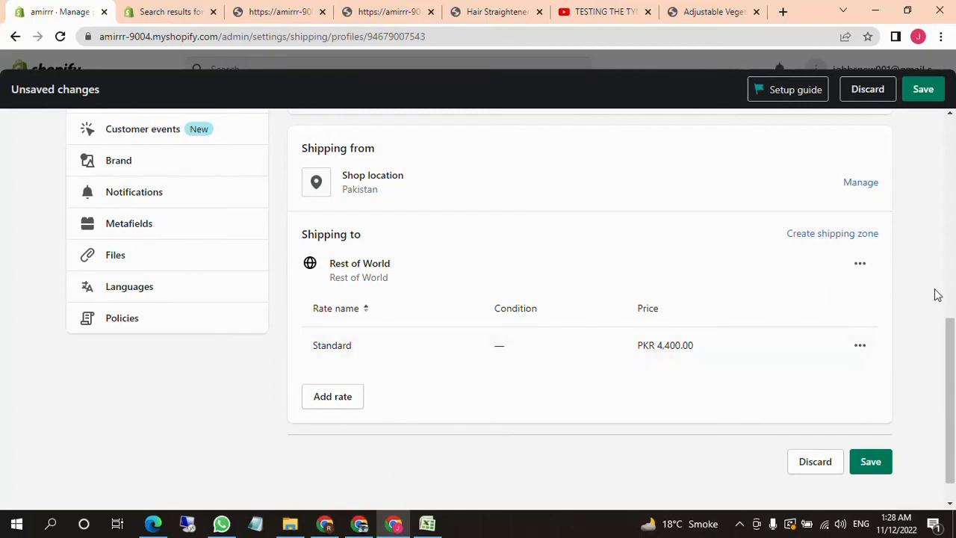
{"action": "left_click", "coordinate": [859, 268]}
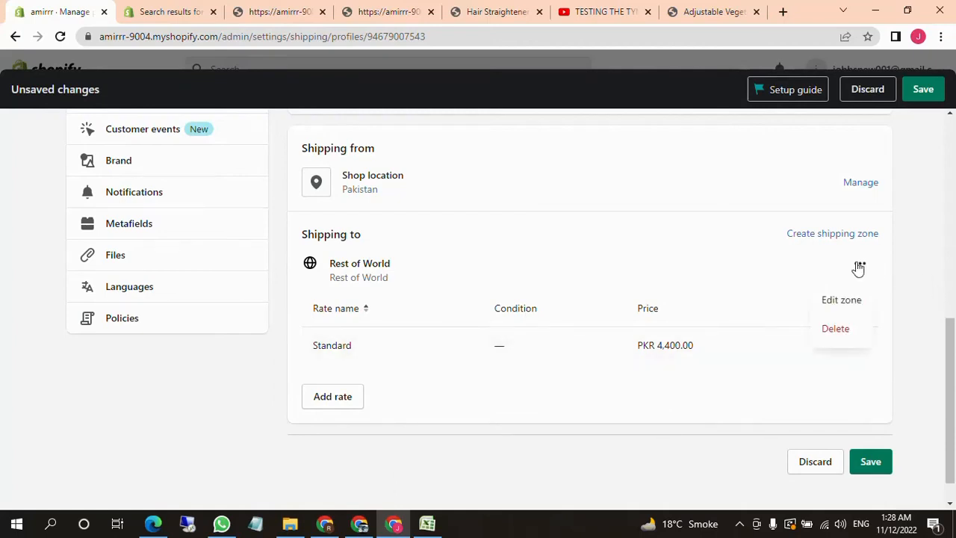
{"action": "left_click", "coordinate": [837, 328]}
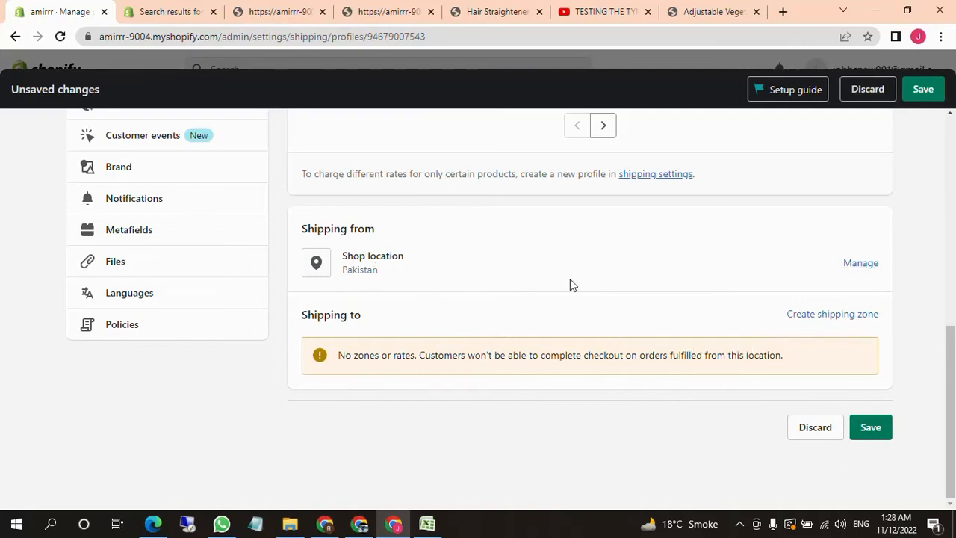
Create a shipping zone named Pakistan that covers only the country Pakistan
{"action": "left_click", "coordinate": [812, 320]}
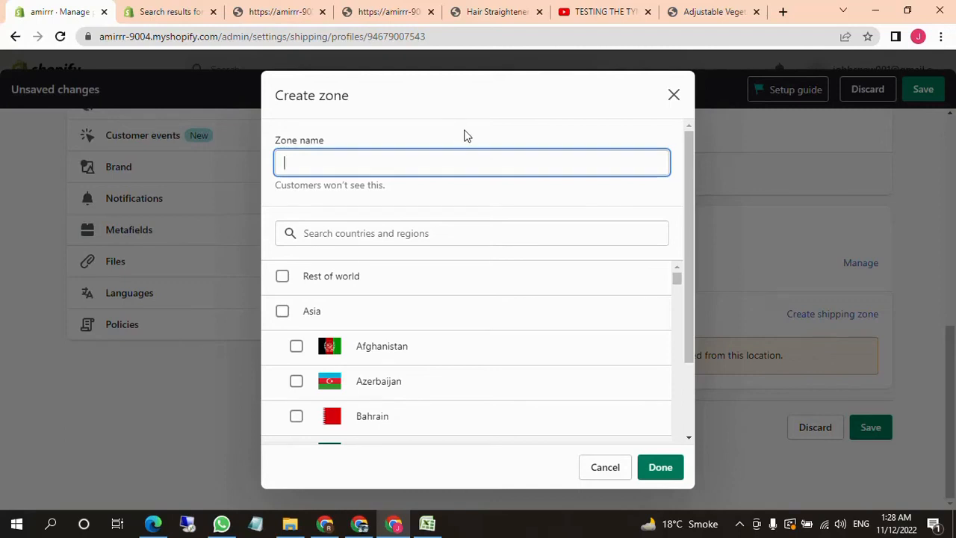
{"action": "type", "text": "Pakistan"}
{"action": "left_click", "coordinate": [444, 235]}
{"action": "type", "text": "Pakis"}
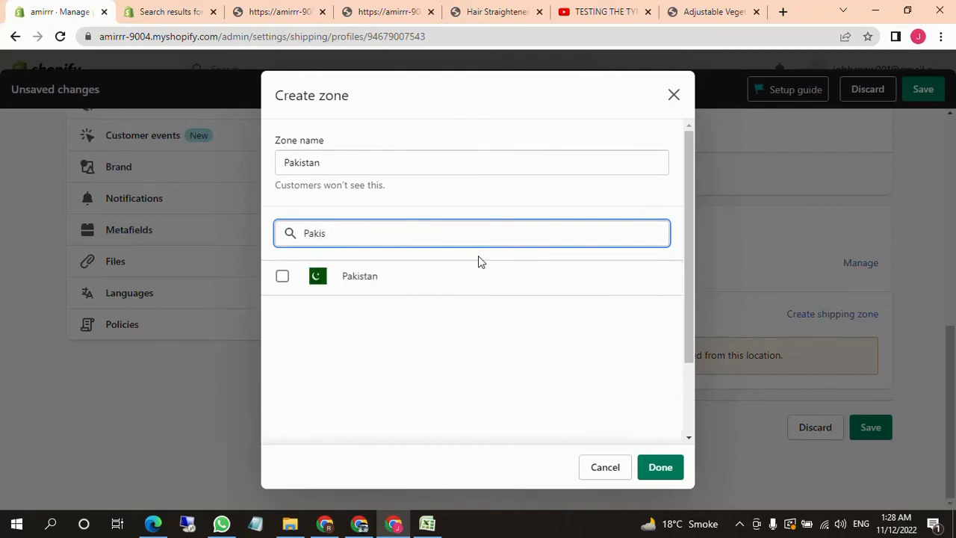
{"action": "left_click", "coordinate": [282, 276]}
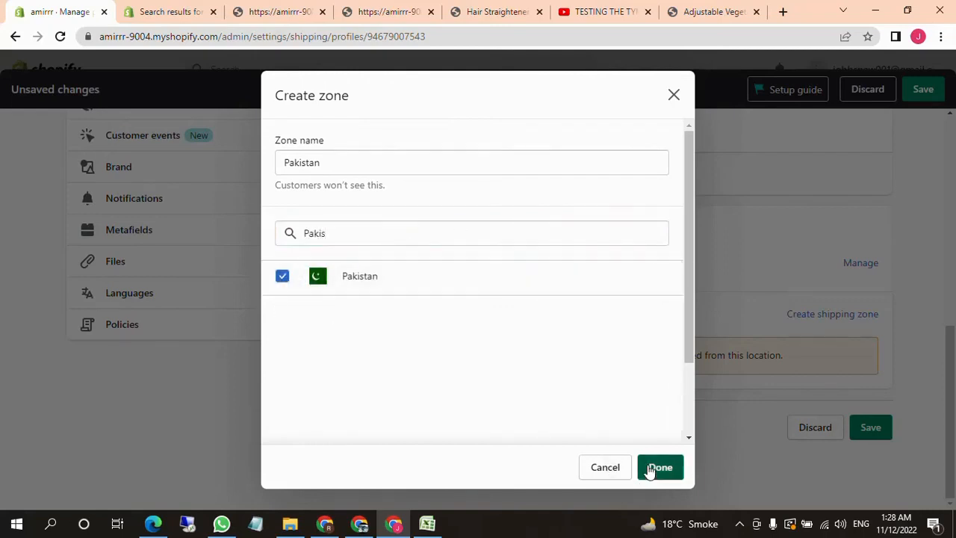
{"action": "left_click", "coordinate": [650, 469]}
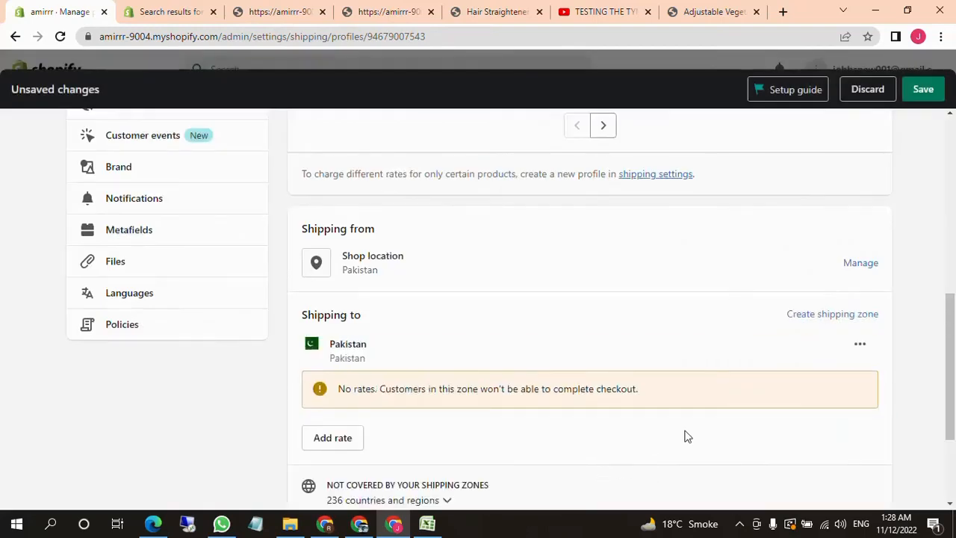
Start a new rate of your own for the Pakistan zone, named Standard and priced at PKR 200
{"action": "left_click", "coordinate": [859, 344]}
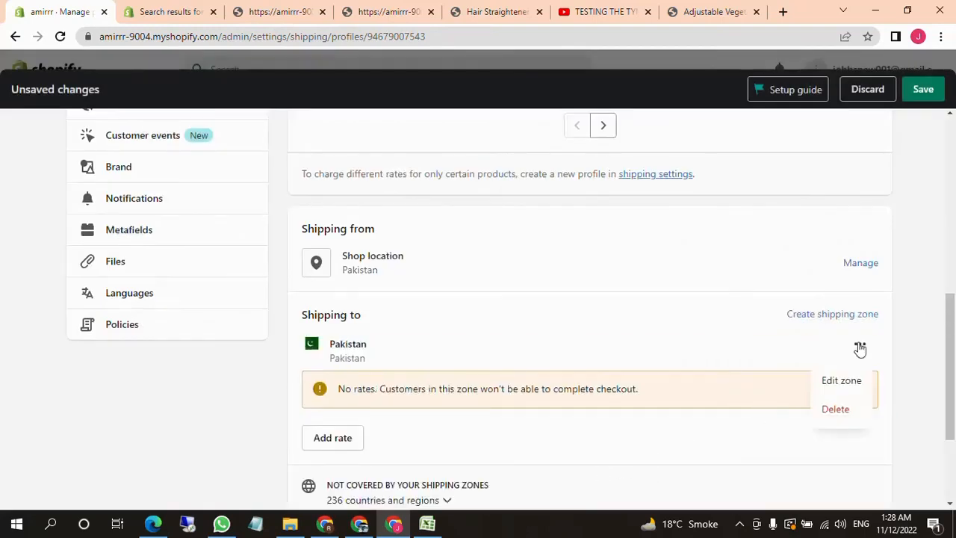
{"action": "left_click", "coordinate": [743, 357]}
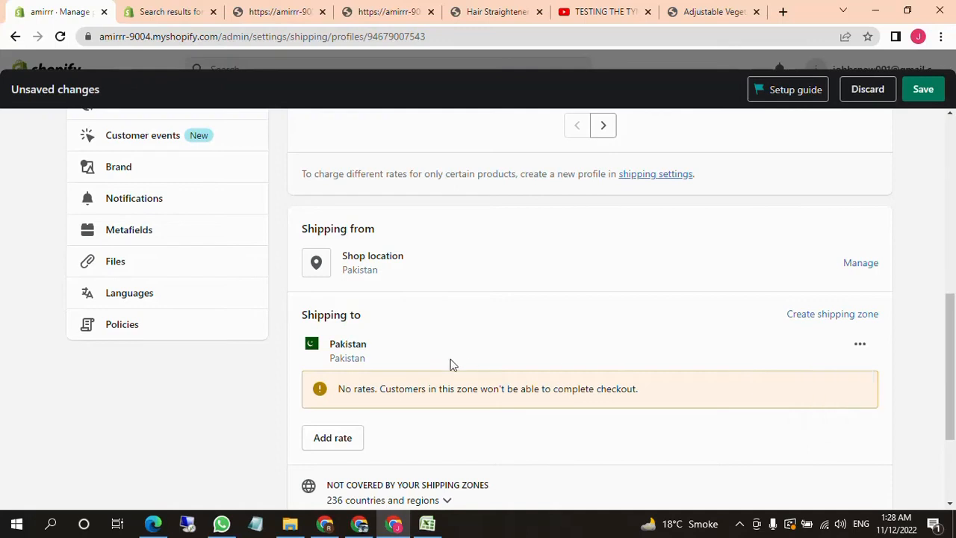
{"action": "left_click", "coordinate": [325, 440]}
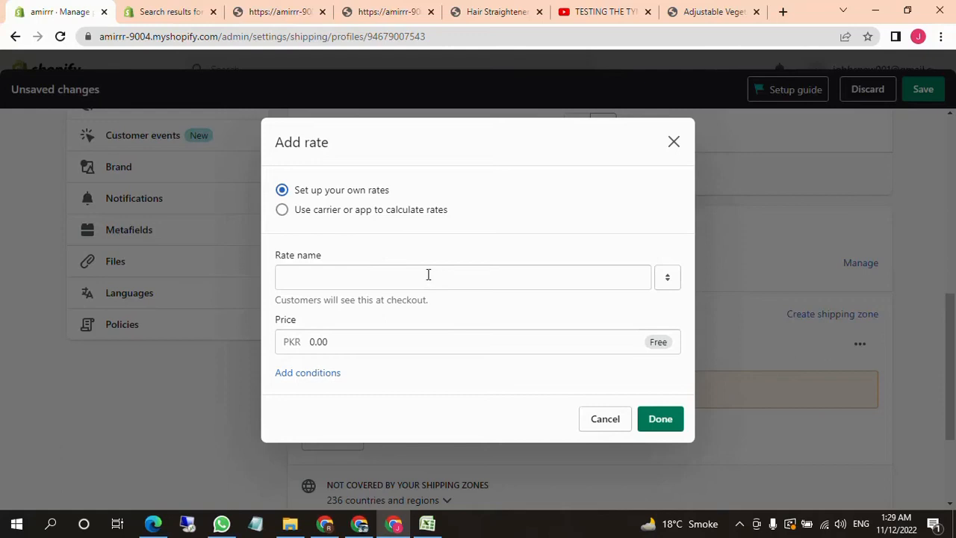
{"action": "left_click", "coordinate": [287, 275]}
{"action": "left_click", "coordinate": [311, 306]}
{"action": "left_click_drag", "start_coordinate": [342, 337], "coordinate": [291, 338]}
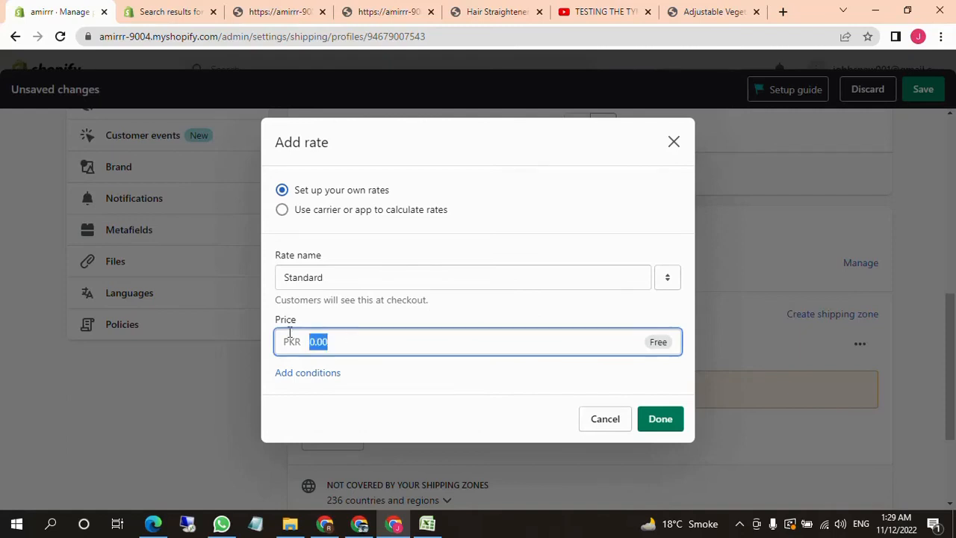
{"action": "type", "text": "2"}
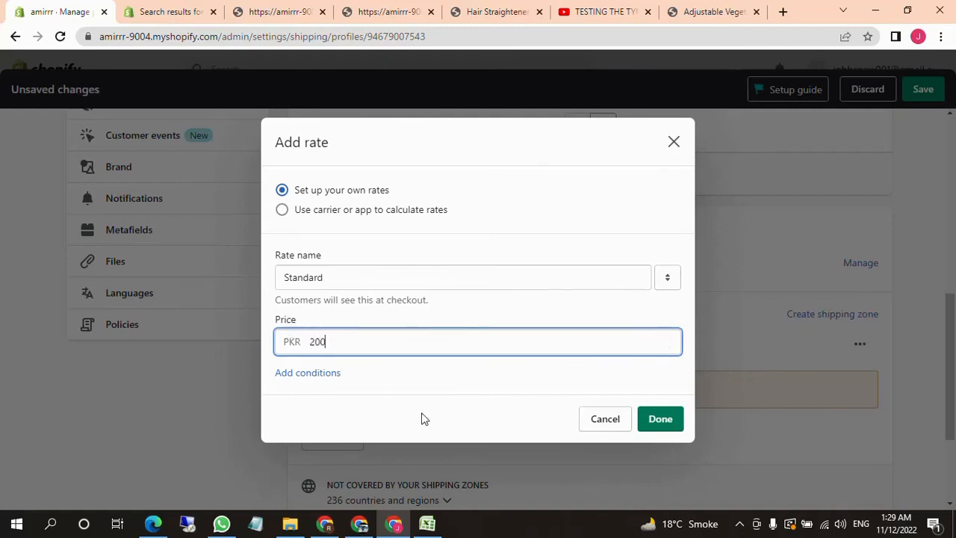
{"action": "left_click", "coordinate": [417, 397]}
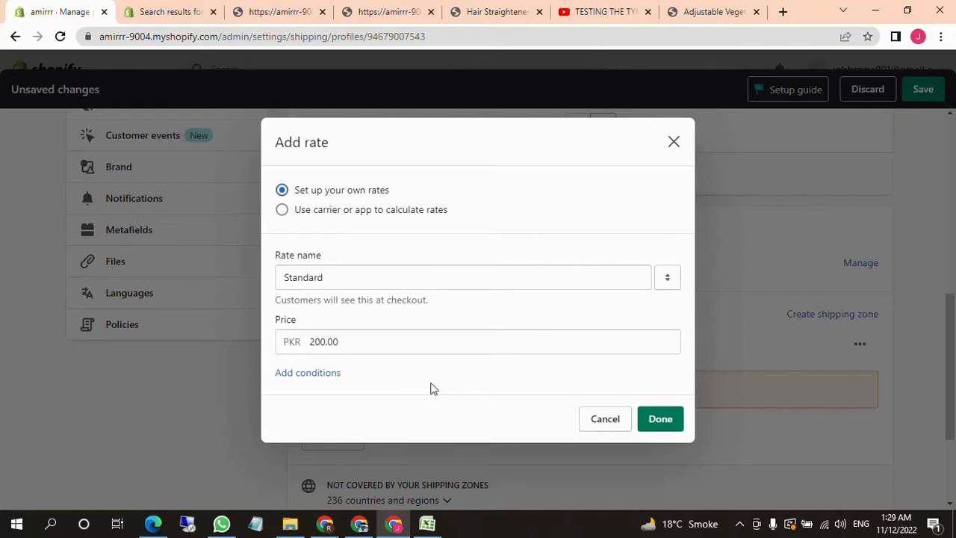
Add a condition to the rate based on order price, with a minimum of PKR 10,000 and a maximum of PKR 20,000
{"action": "left_click", "coordinate": [311, 373]}
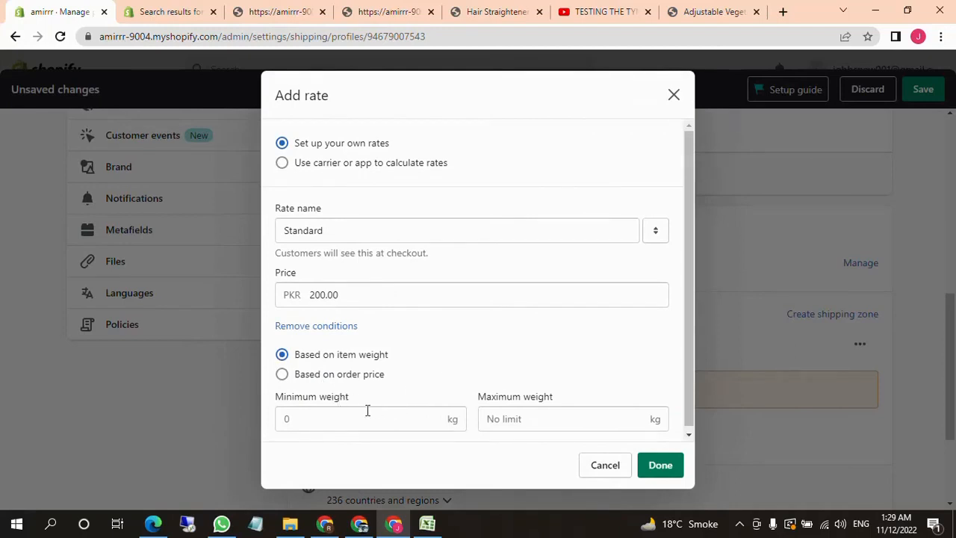
{"action": "left_click", "coordinate": [282, 375]}
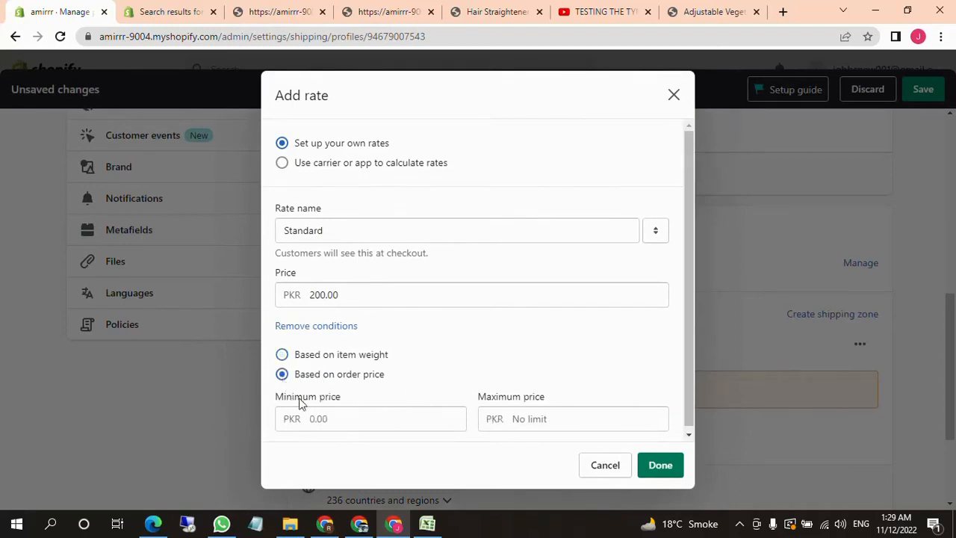
{"action": "left_click", "coordinate": [357, 422]}
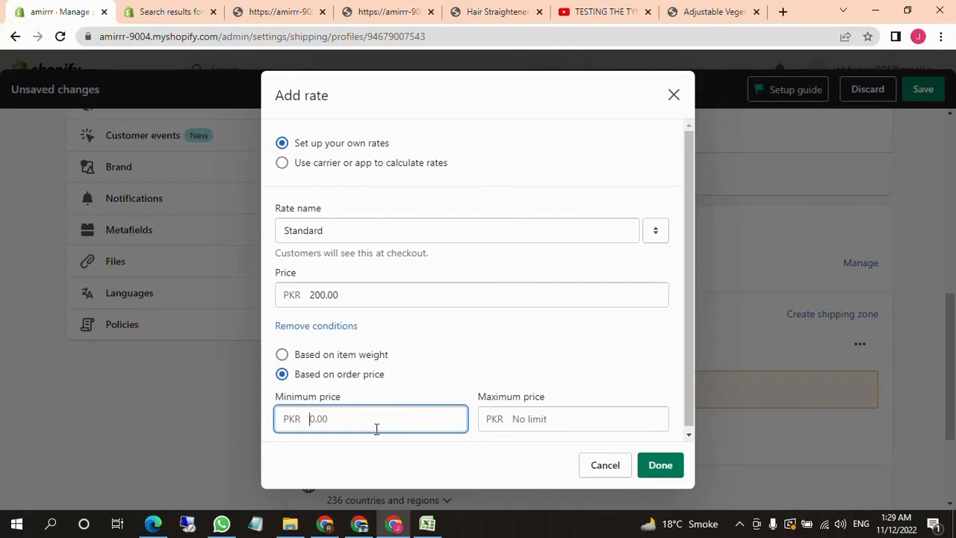
{"action": "type", "text": "10,000.00"}
{"action": "left_click", "coordinate": [543, 418]}
{"action": "type", "text": "20000"}
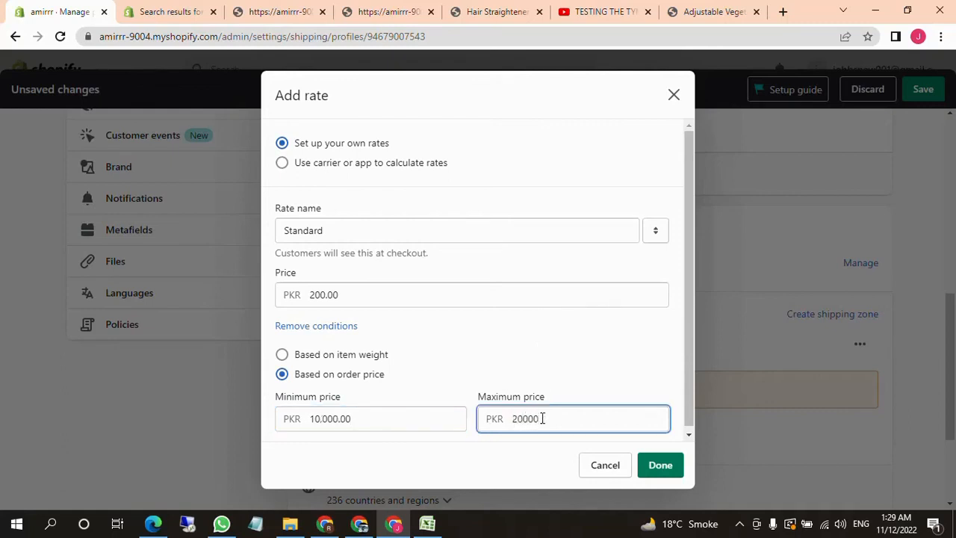
{"action": "left_click", "coordinate": [525, 481]}
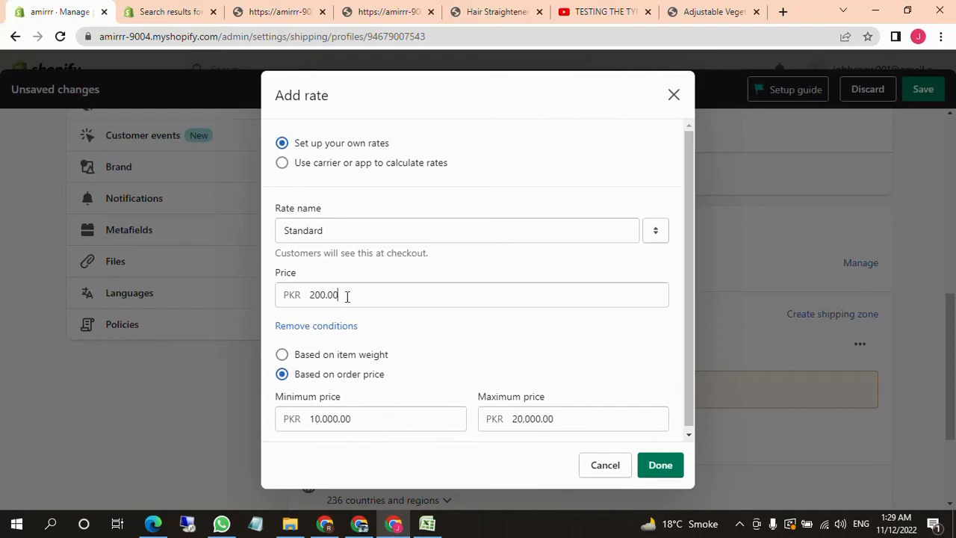
Set the Standard rate's price to PKR 1,000
{"action": "left_click_drag", "start_coordinate": [345, 296], "coordinate": [310, 306]}
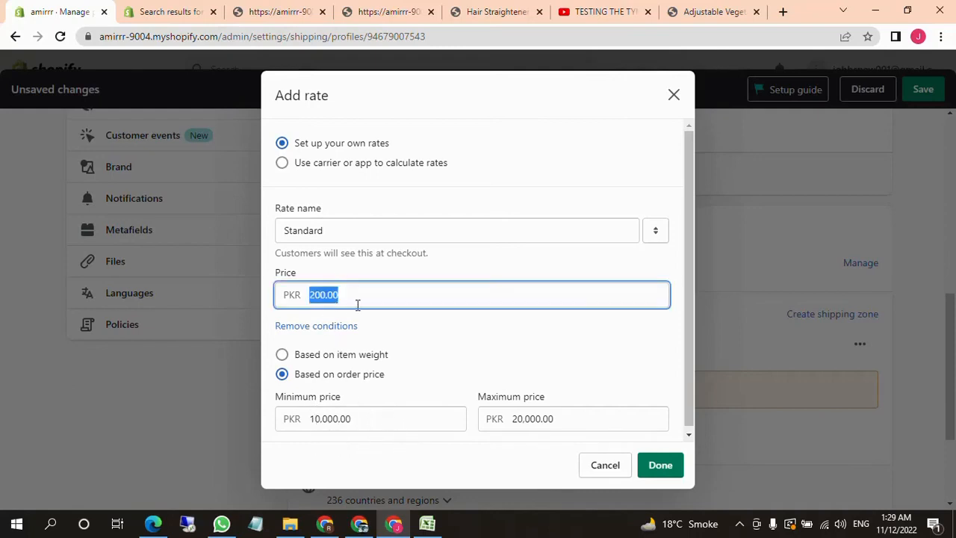
{"action": "type", "text": "1000"}
{"action": "left_click", "coordinate": [467, 331]}
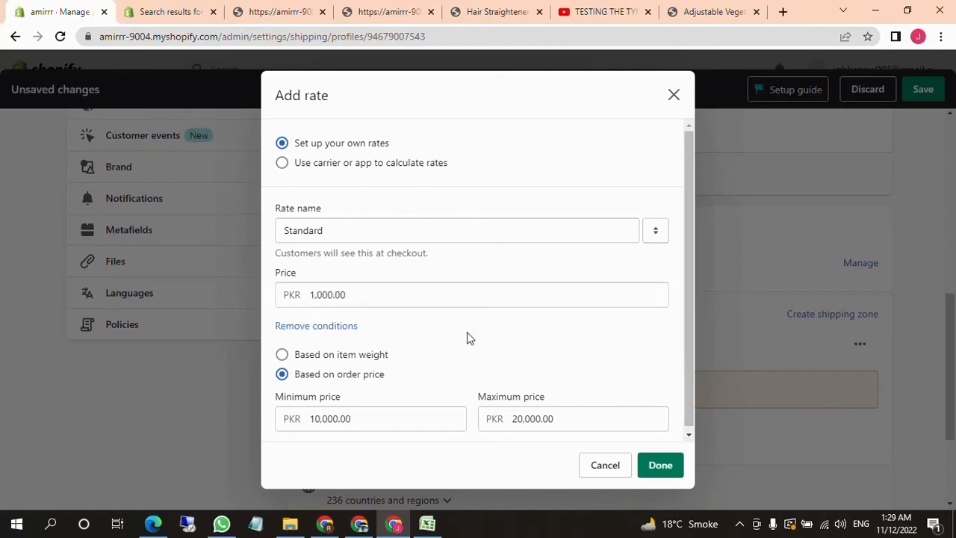
Base the rate condition on item weight, with a minimum of 5 kg and a maximum of 10 kg
{"action": "left_click", "coordinate": [283, 354]}
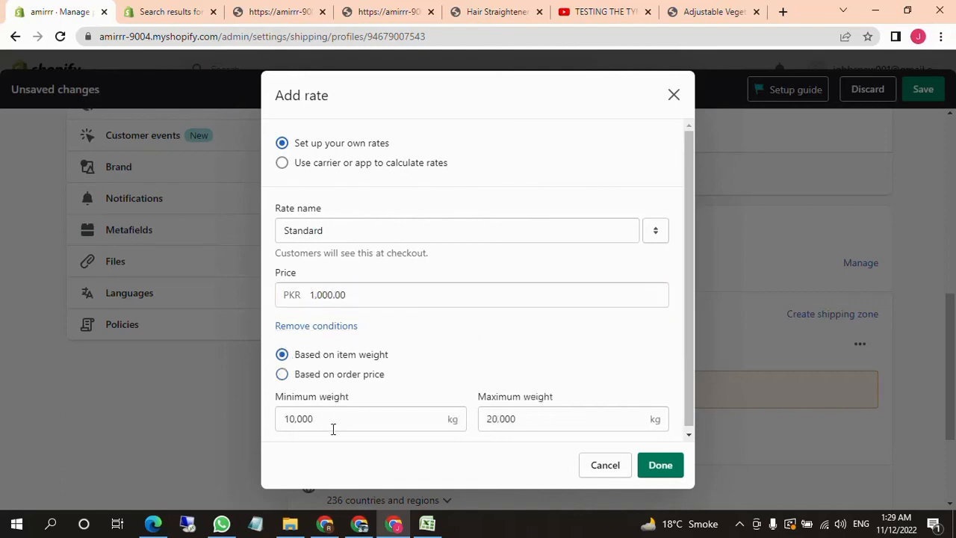
{"action": "left_click_drag", "start_coordinate": [329, 424], "coordinate": [277, 426]}
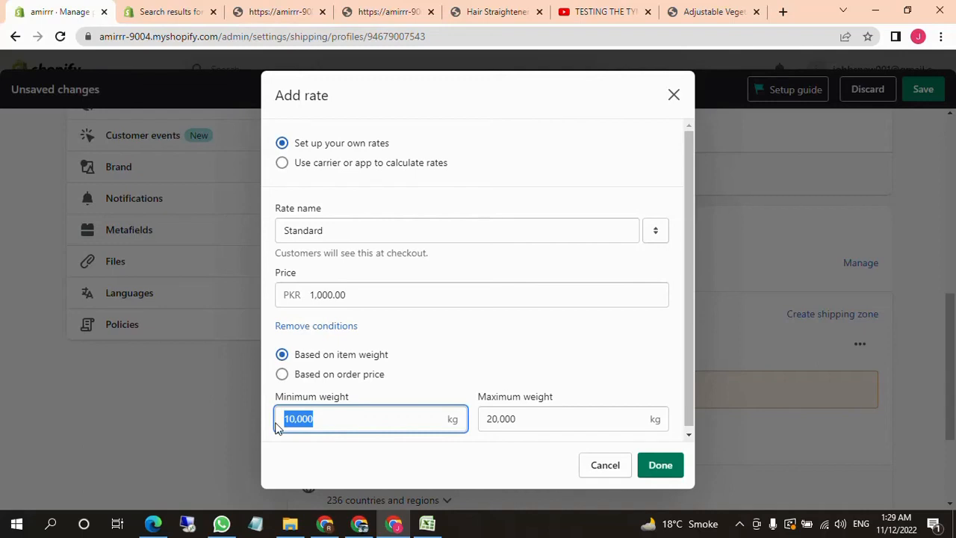
{"action": "key", "text": "BackSpace"}
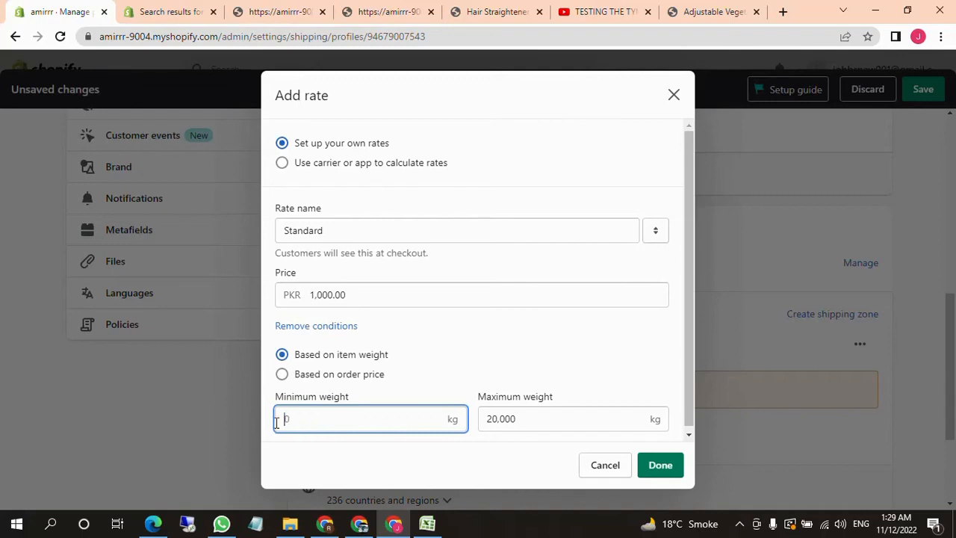
{"action": "left_click", "coordinate": [665, 420]}
{"action": "left_click", "coordinate": [403, 423]}
{"action": "type", "text": "50"}
{"action": "key", "text": "BackSpace"}
{"action": "left_click", "coordinate": [568, 419]}
{"action": "left_click_drag", "start_coordinate": [568, 418], "coordinate": [482, 418]}
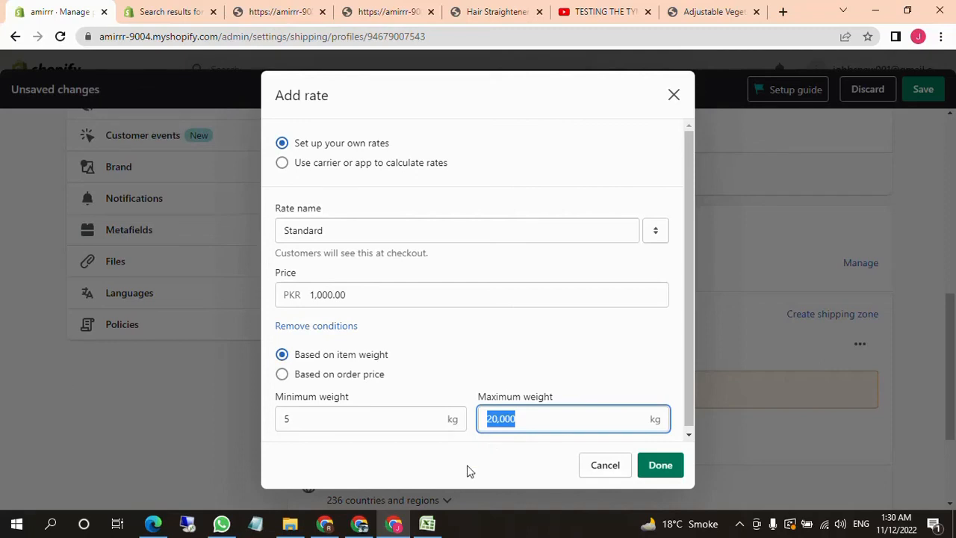
{"action": "type", "text": "10"}
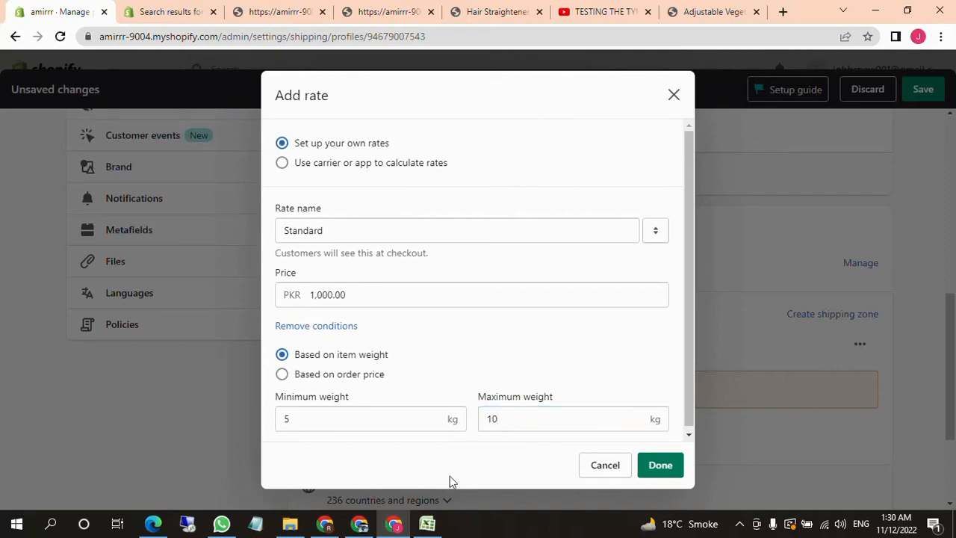
Set the price of the weight-based Standard rate to PKR 20,000
{"action": "left_click_drag", "start_coordinate": [345, 295], "coordinate": [305, 294]}
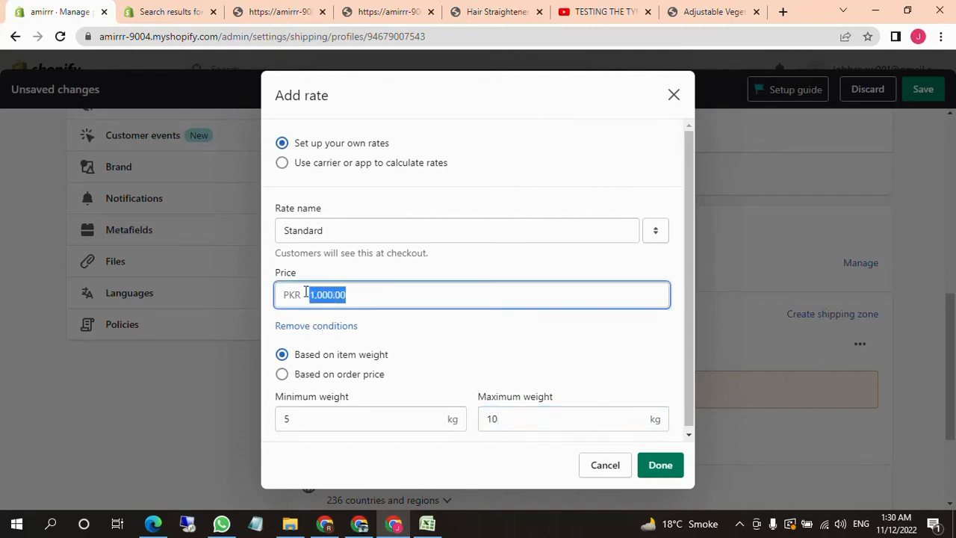
{"action": "type", "text": "20000"}
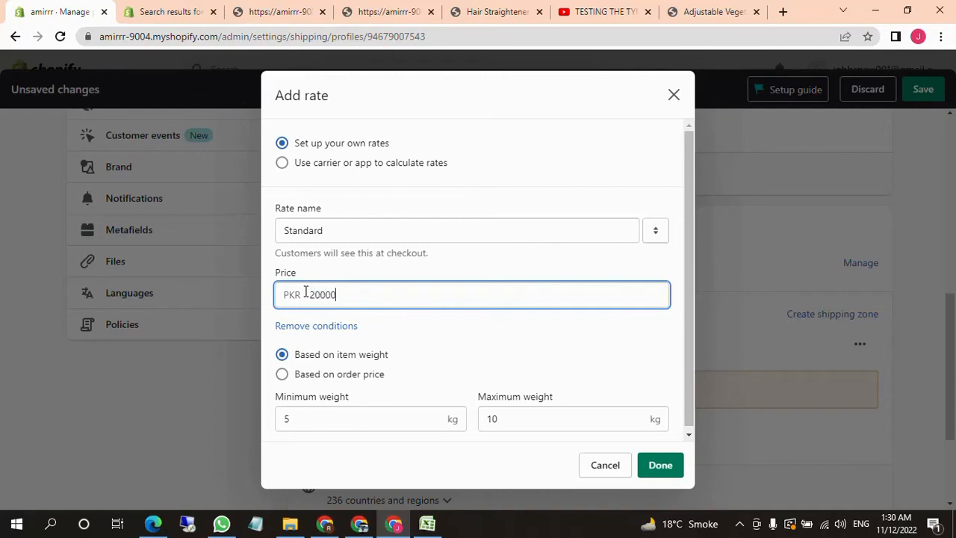
{"action": "left_click", "coordinate": [420, 340]}
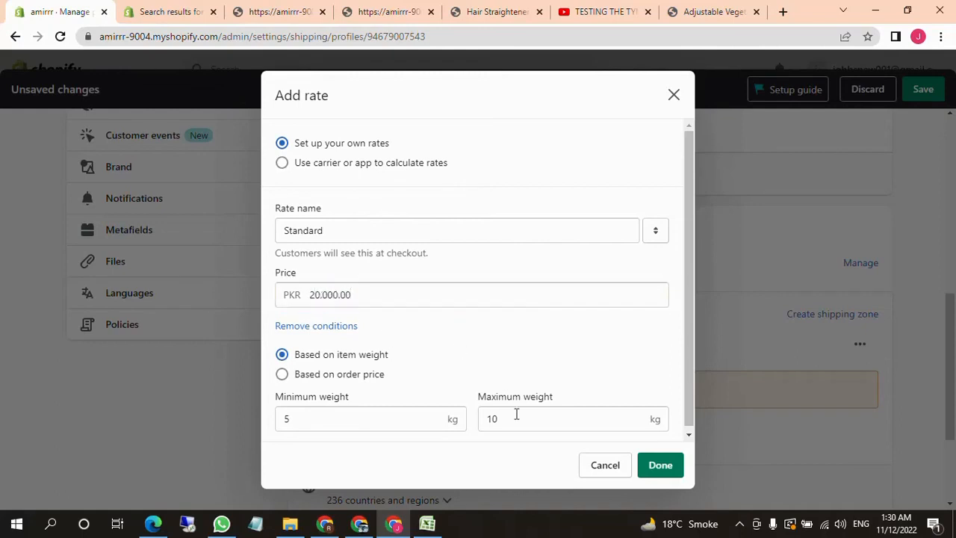
Set the price of the weight-based Standard rate to PKR 2,000
{"action": "left_click", "coordinate": [321, 294]}
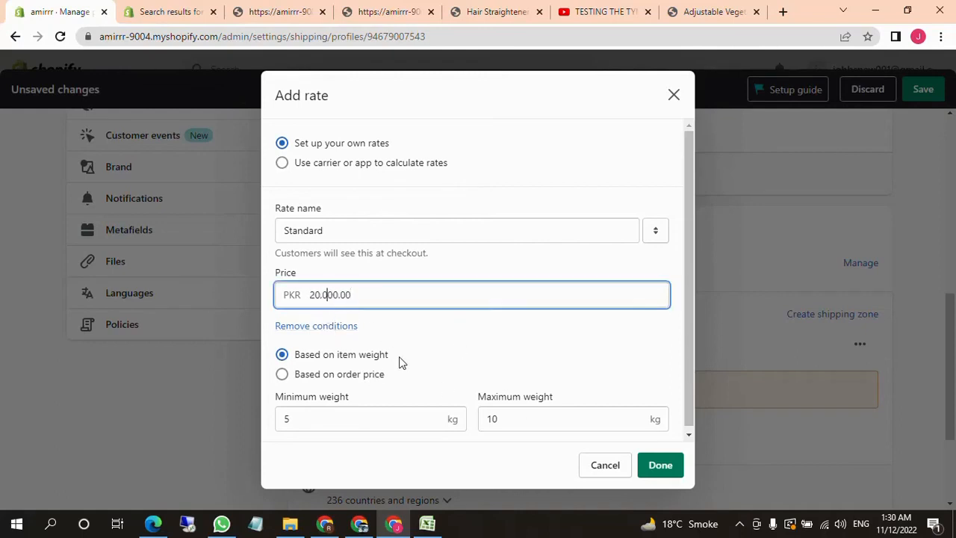
{"action": "key", "text": "Delete"}
{"action": "key", "text": "Delete"}
{"action": "left_click", "coordinate": [524, 348]}
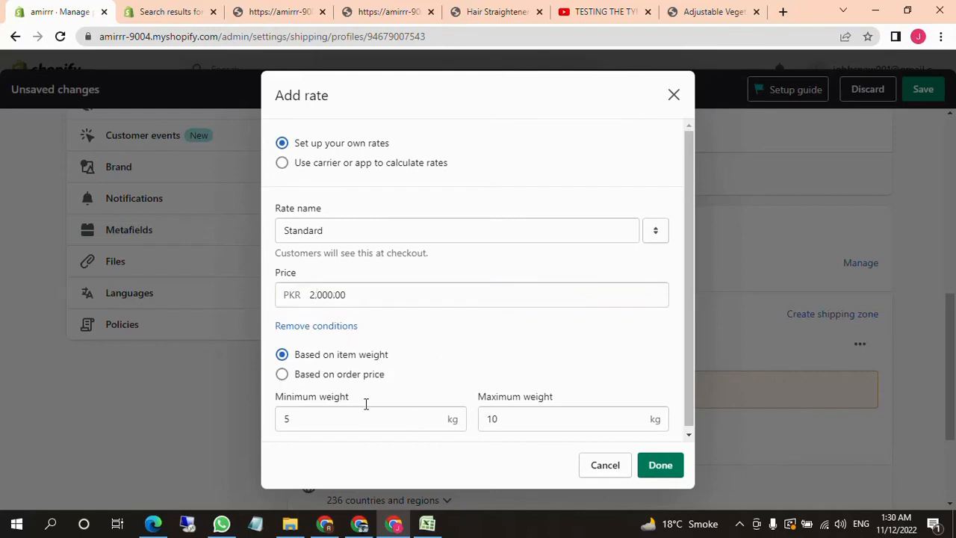
{"action": "scroll", "coordinate": [601, 424], "scroll_direction": "down", "scroll_amount": 1}
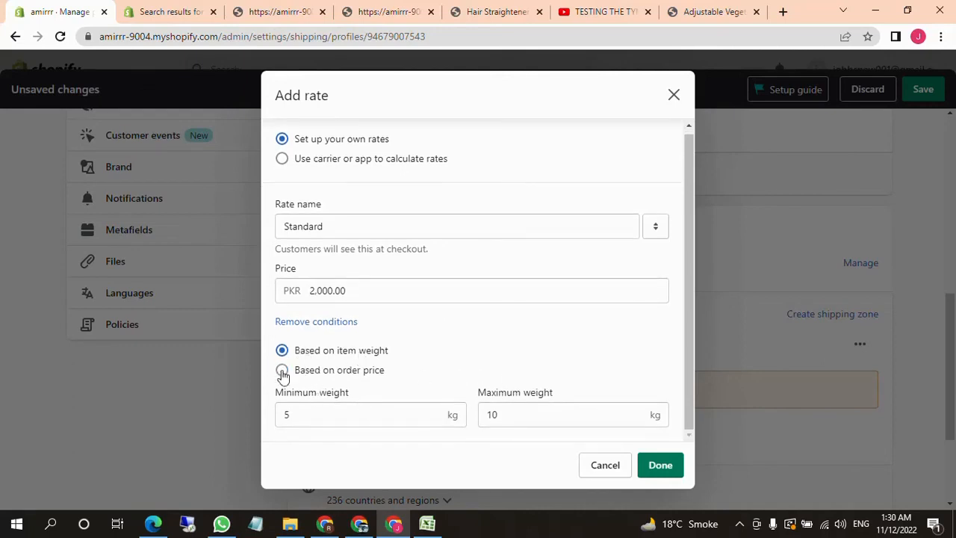
Remove the conditions from the Standard rate, set its price to PKR 200, and add it to the Pakistan zone
{"action": "left_click", "coordinate": [312, 327]}
{"action": "double_click", "coordinate": [356, 343]}
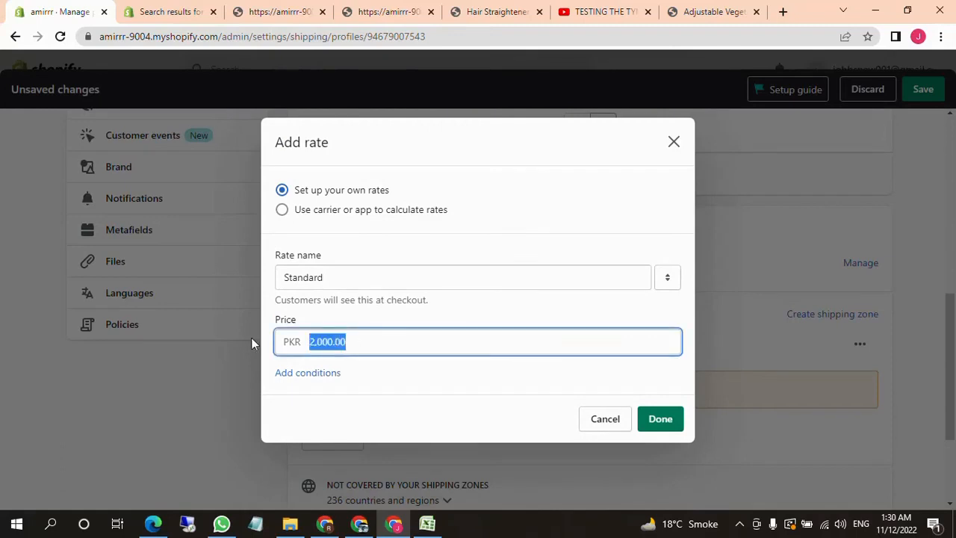
{"action": "type", "text": "2000"}
{"action": "key", "text": "BackSpace"}
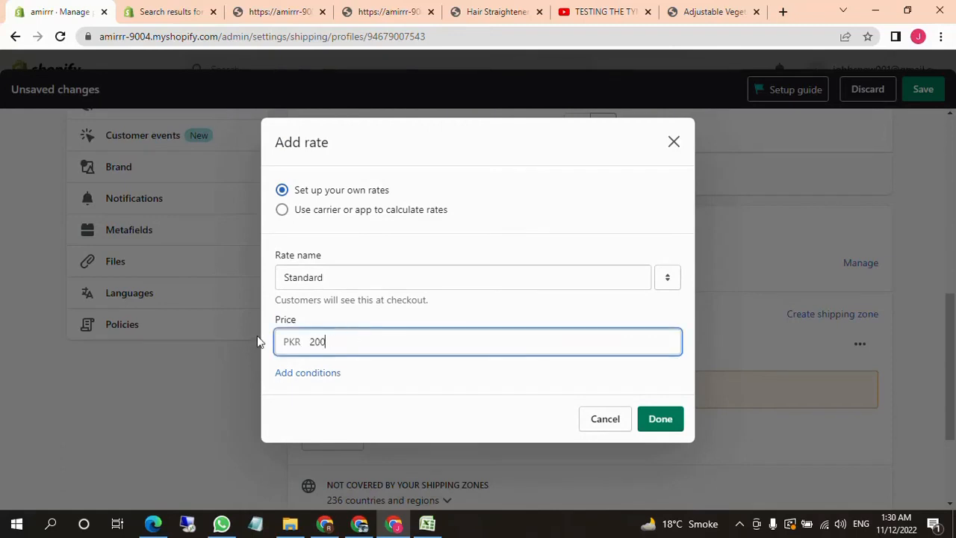
{"action": "left_click", "coordinate": [409, 362]}
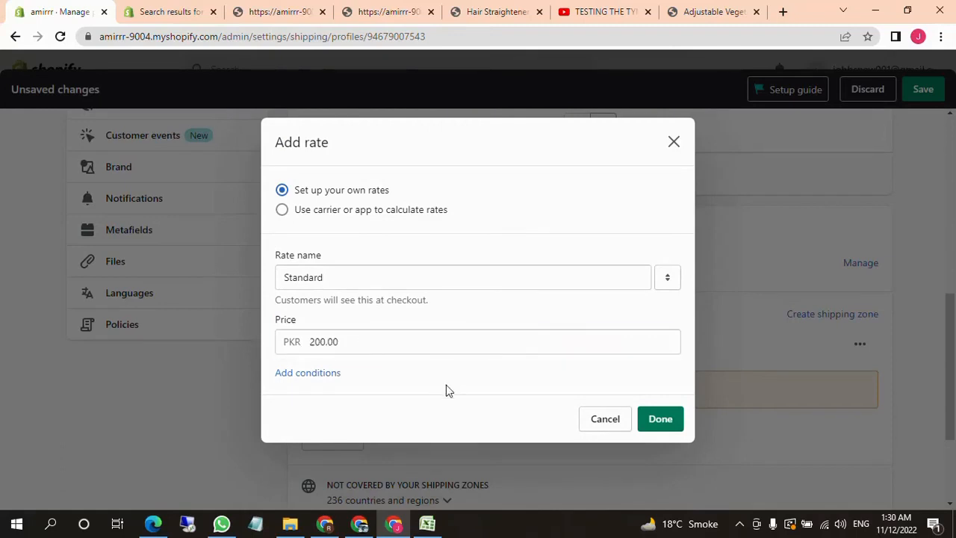
{"action": "left_click", "coordinate": [657, 420]}
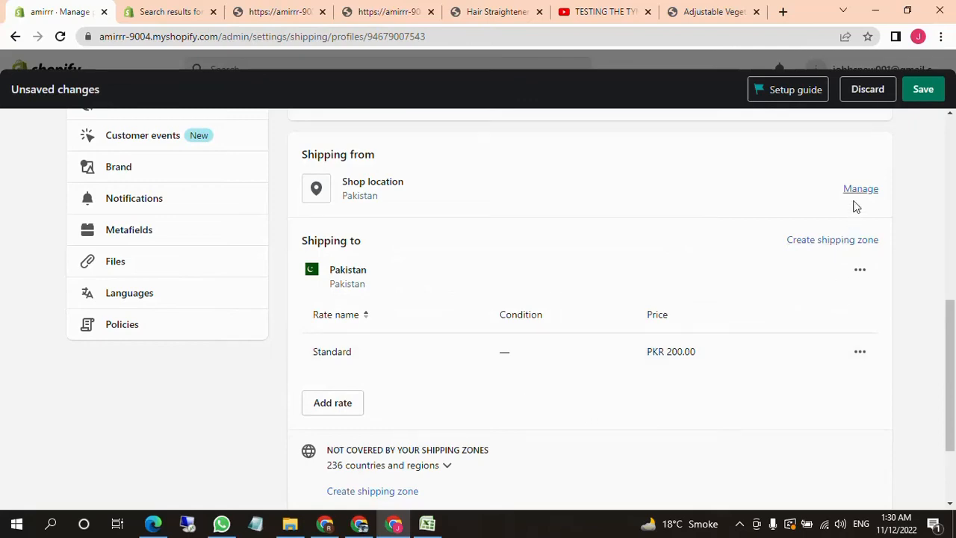
Look through the products covered by the General shipping profile, including the second page of the list
{"action": "scroll", "coordinate": [721, 336], "scroll_direction": "up", "scroll_amount": 6}
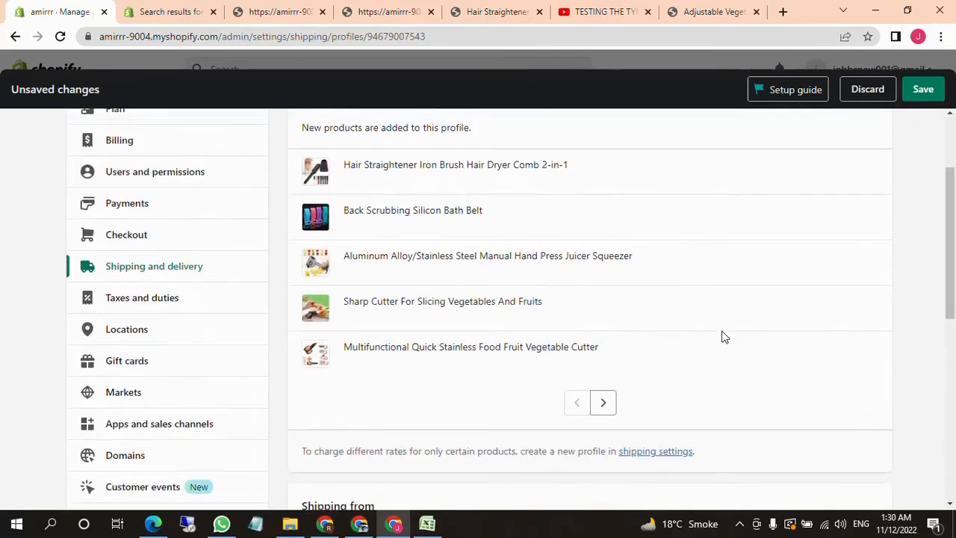
{"action": "scroll", "coordinate": [510, 329], "scroll_direction": "down", "scroll_amount": 1}
{"action": "scroll", "coordinate": [545, 316], "scroll_direction": "down", "scroll_amount": 3}
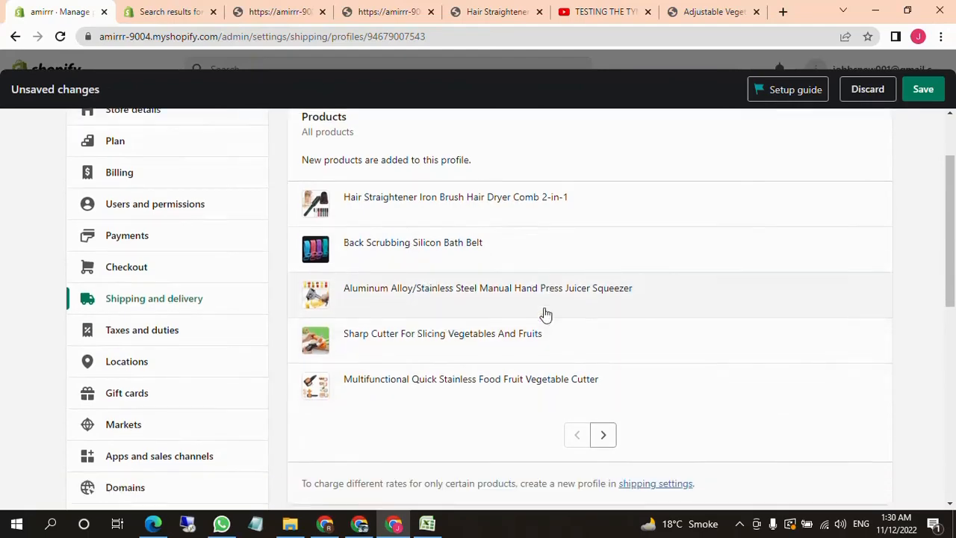
{"action": "scroll", "coordinate": [602, 411], "scroll_direction": "up", "scroll_amount": 1}
{"action": "left_click", "coordinate": [602, 395]}
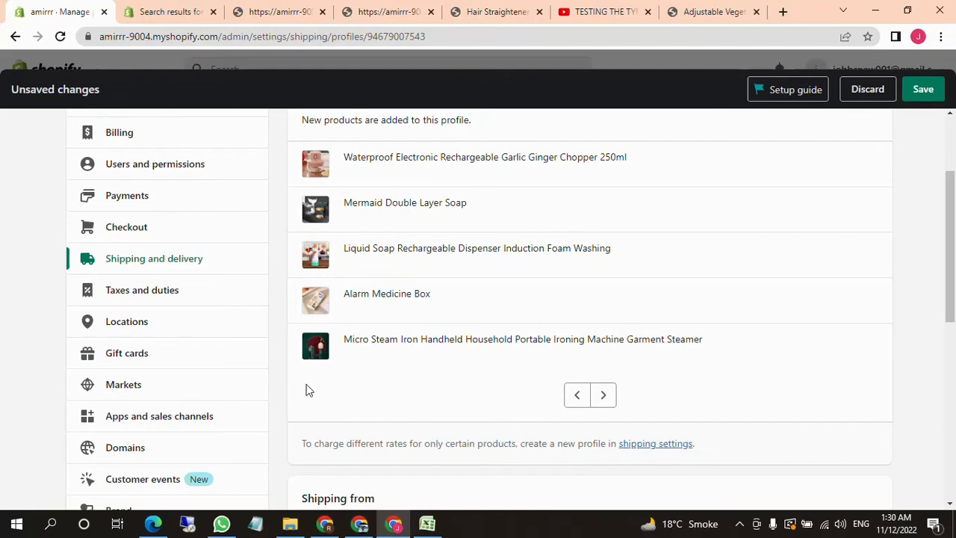
Go to the Taxes and duties settings and open the sales tax details for Pakistan
{"action": "left_click", "coordinate": [145, 293]}
{"action": "left_click", "coordinate": [635, 329]}
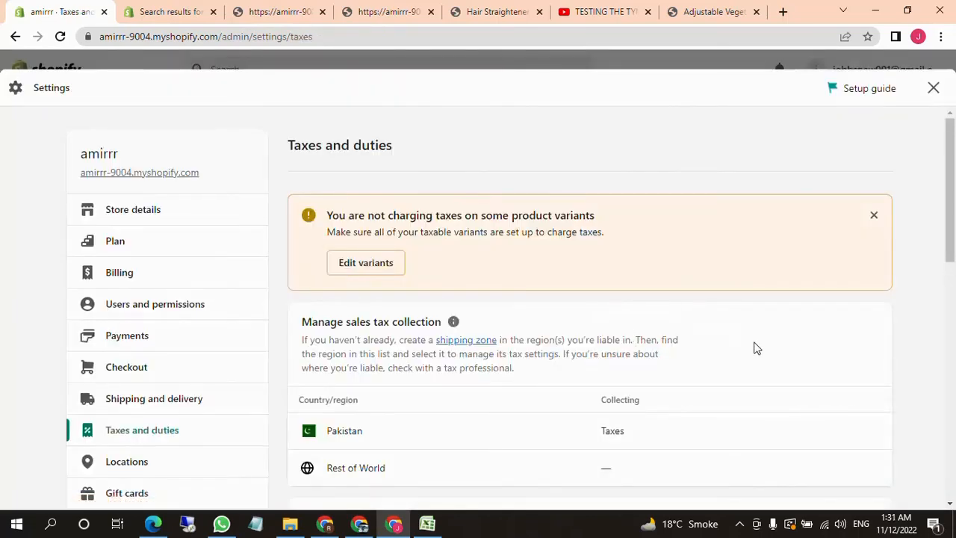
{"action": "scroll", "coordinate": [176, 348], "scroll_direction": "down", "scroll_amount": 2}
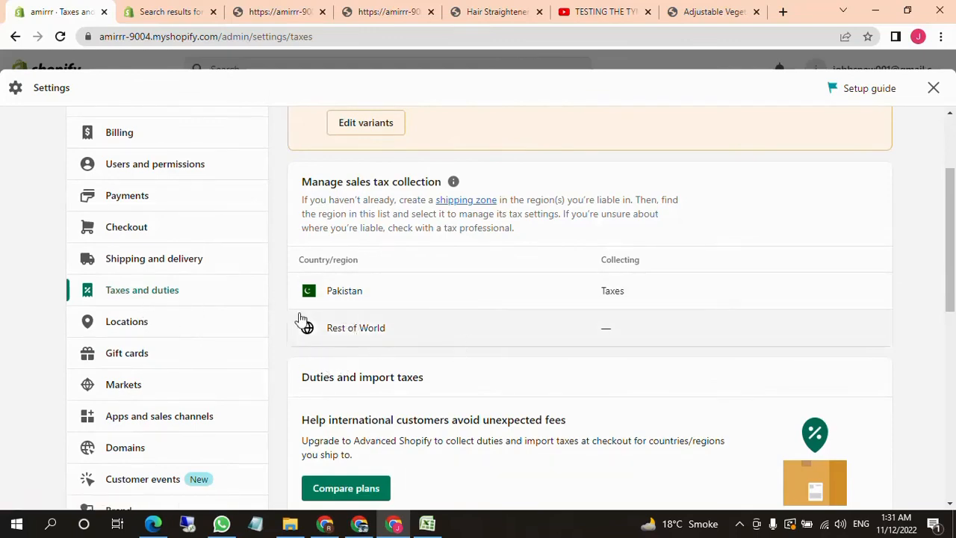
{"action": "left_click", "coordinate": [588, 302]}
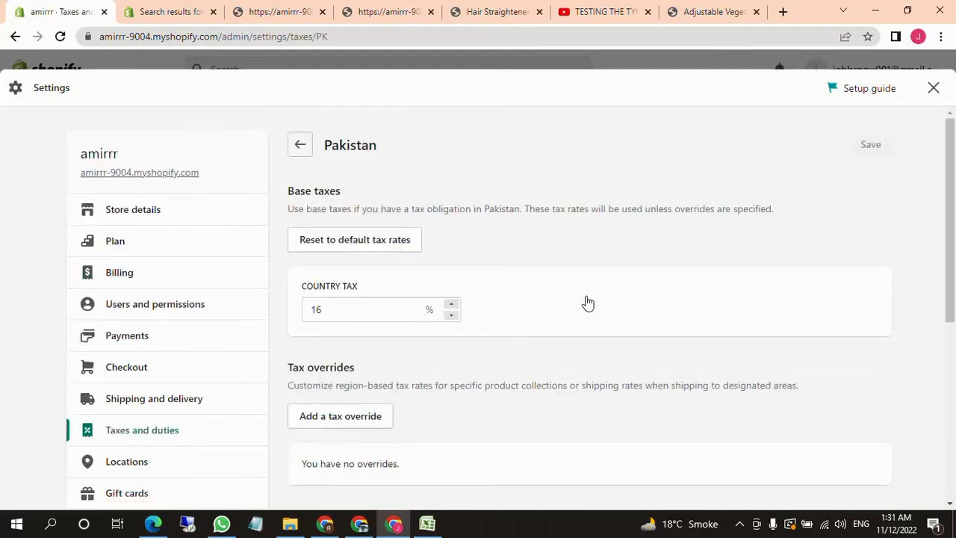
Set Pakistan's country tax to 0%
{"action": "left_click", "coordinate": [364, 306]}
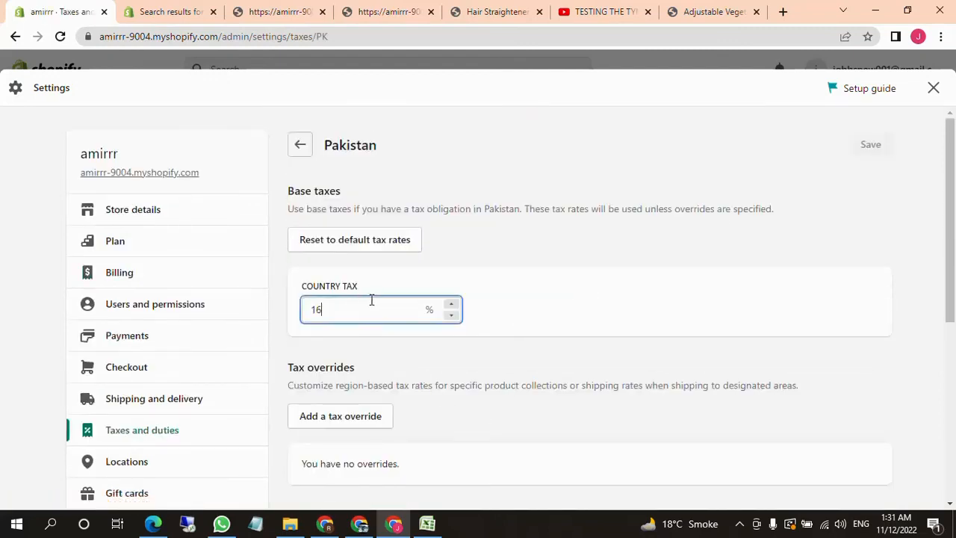
{"action": "left_click", "coordinate": [568, 313]}
{"action": "left_click_drag", "start_coordinate": [359, 316], "coordinate": [312, 310]}
{"action": "left_click", "coordinate": [358, 314]}
{"action": "key", "text": "BackSpace"}
{"action": "key", "text": "BackSpace"}
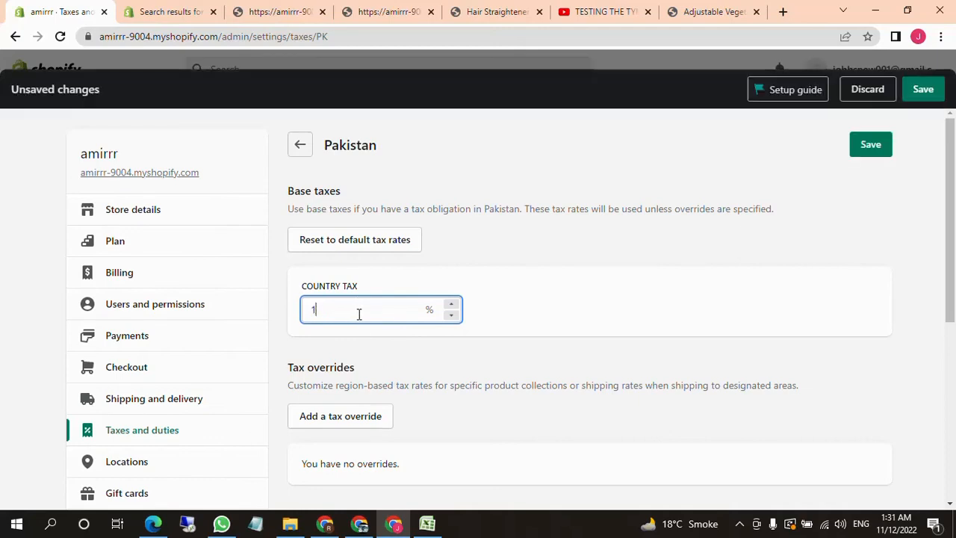
{"action": "type", "text": "0"}
Set Pakistan's country tax back to 16%
{"action": "double_click", "coordinate": [314, 309]}
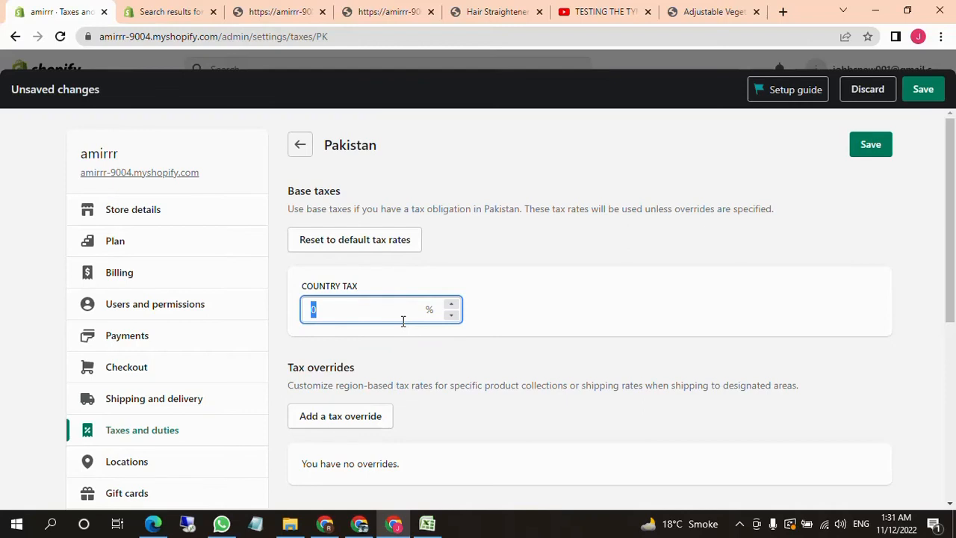
{"action": "type", "text": "16"}
{"action": "left_click", "coordinate": [507, 312]}
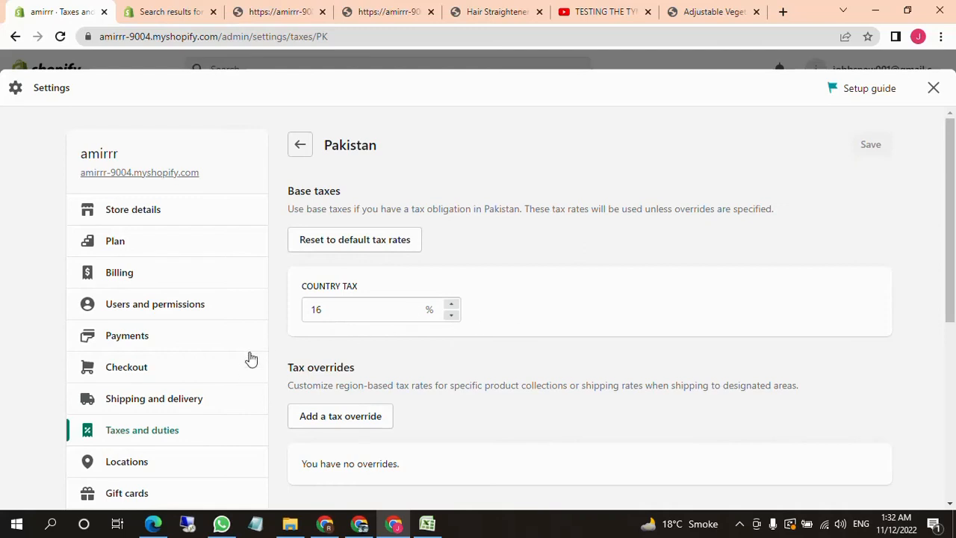
Go to the Locations settings and review the store's existing locations
{"action": "scroll", "coordinate": [197, 407], "scroll_direction": "down", "scroll_amount": 2}
{"action": "left_click", "coordinate": [145, 322]}
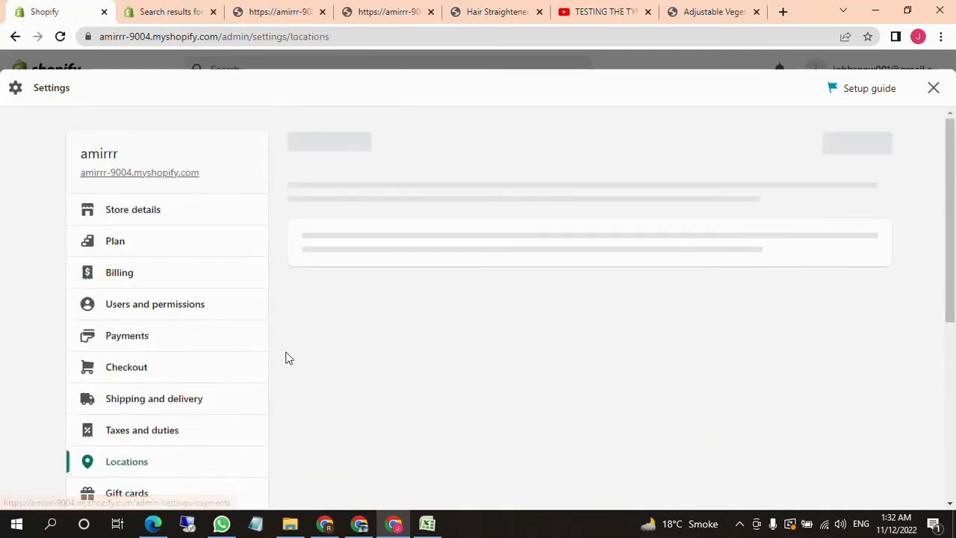
{"action": "scroll", "coordinate": [431, 384], "scroll_direction": "down", "scroll_amount": 2}
{"action": "scroll", "coordinate": [431, 384], "scroll_direction": "up", "scroll_amount": 1}
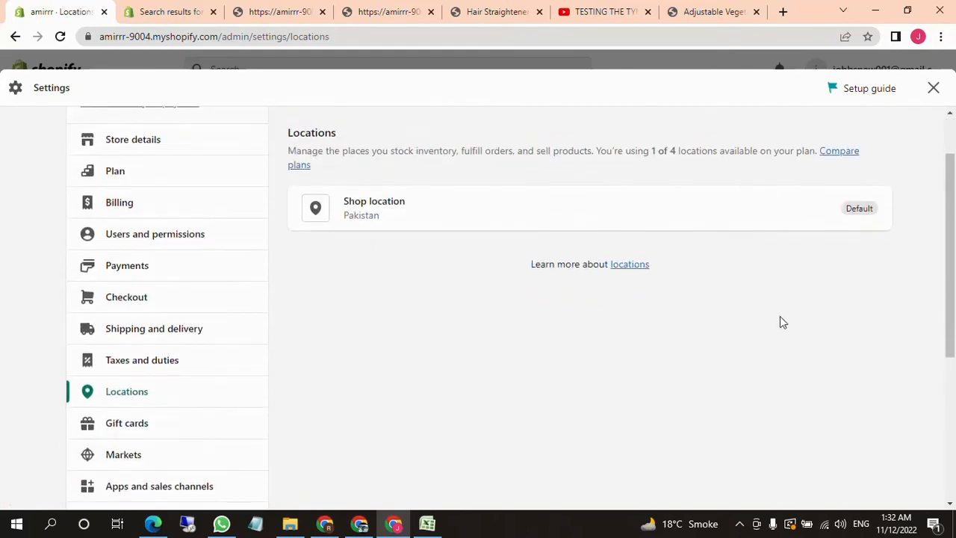
{"action": "scroll", "coordinate": [731, 416], "scroll_direction": "up", "scroll_amount": 1}
{"action": "scroll", "coordinate": [731, 416], "scroll_direction": "up", "scroll_amount": 1}
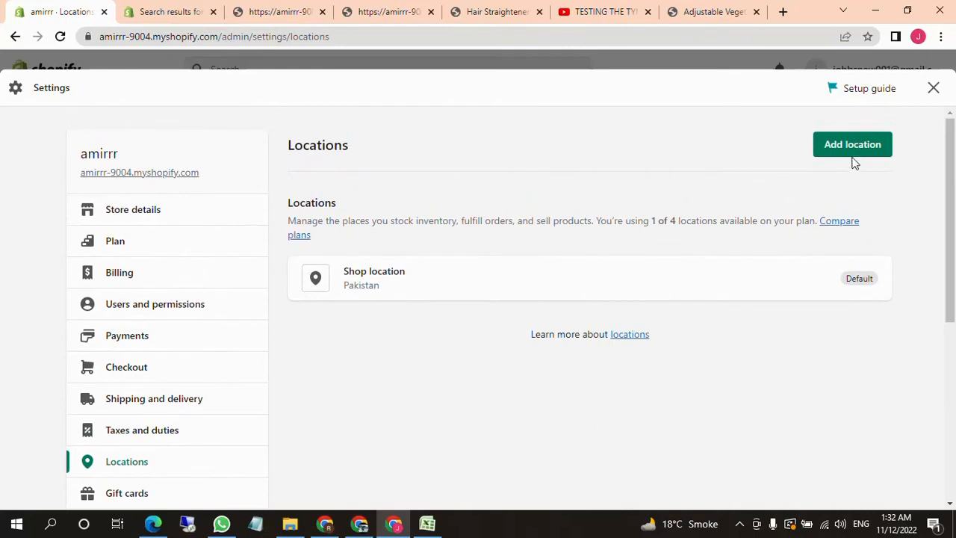
Open a blank Add Location form, examine its details and address fields, and return to the locations list without adding one
{"action": "left_click", "coordinate": [854, 159]}
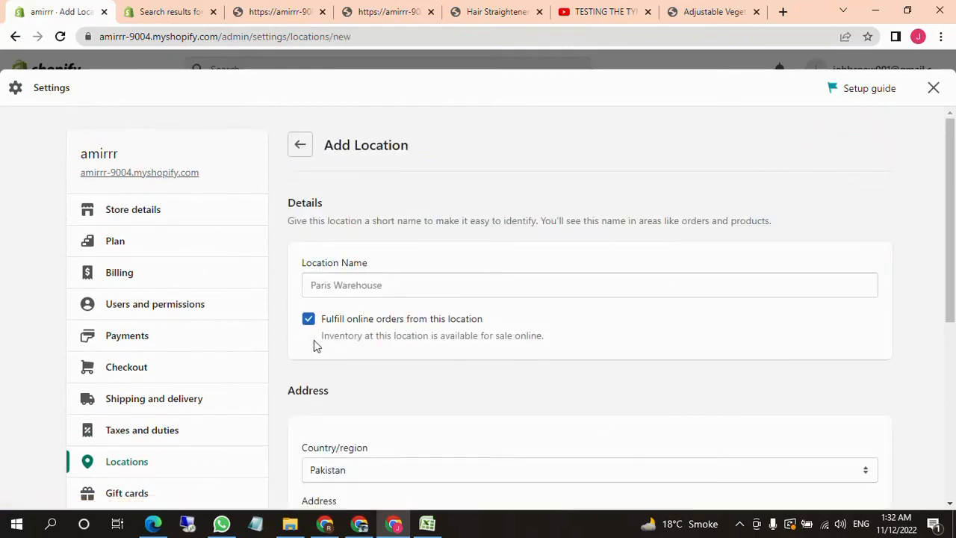
{"action": "scroll", "coordinate": [335, 341], "scroll_direction": "down", "scroll_amount": 1}
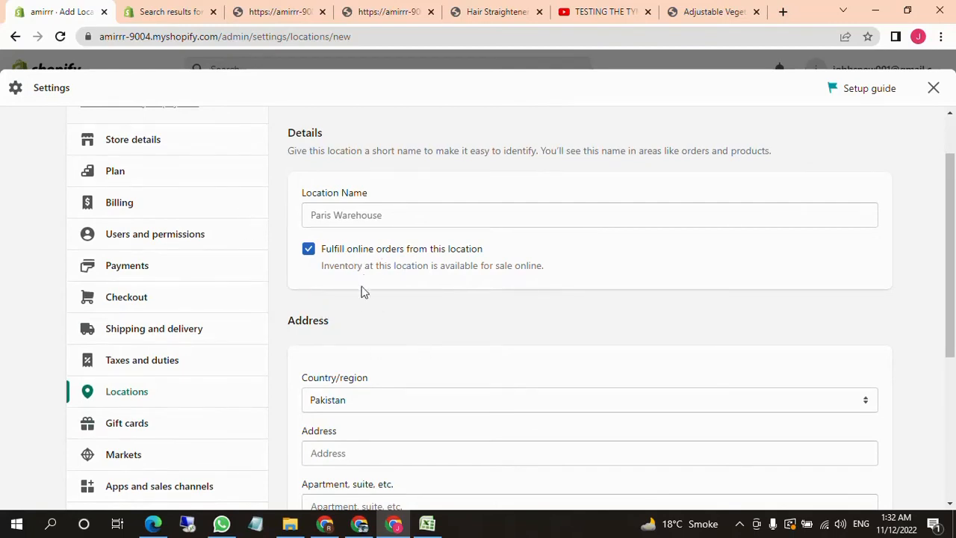
{"action": "scroll", "coordinate": [387, 359], "scroll_direction": "down", "scroll_amount": 1}
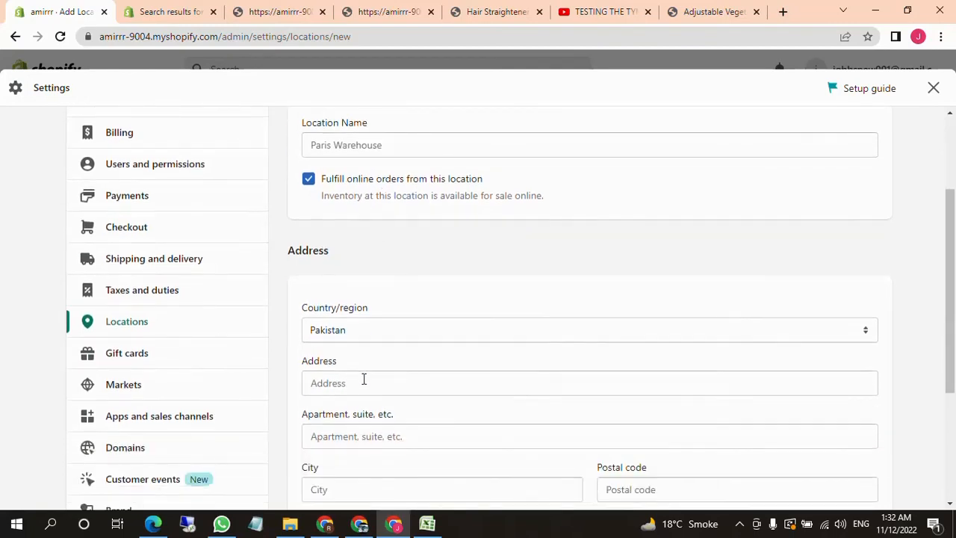
{"action": "scroll", "coordinate": [363, 380], "scroll_direction": "down", "scroll_amount": 2}
{"action": "scroll", "coordinate": [388, 363], "scroll_direction": "up", "scroll_amount": 4}
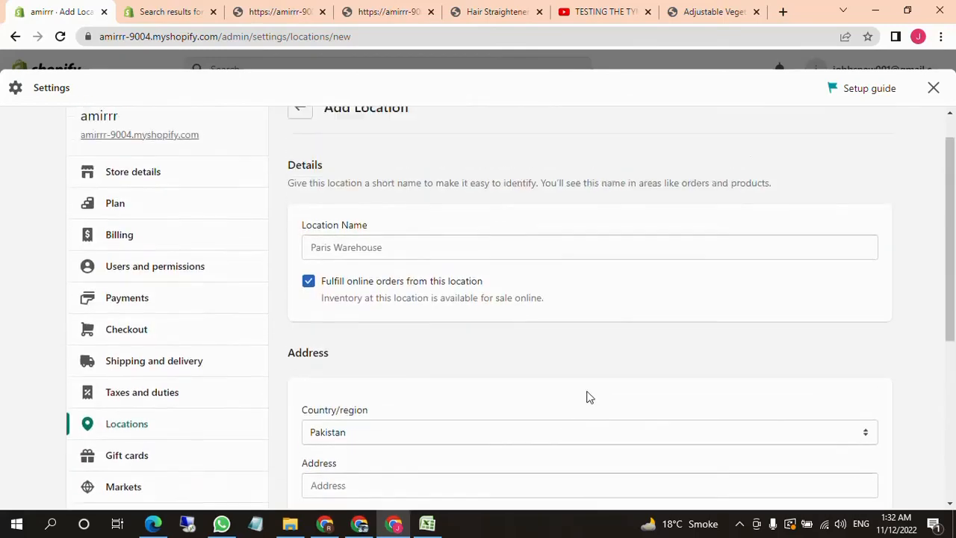
{"action": "scroll", "coordinate": [385, 325], "scroll_direction": "down", "scroll_amount": 1}
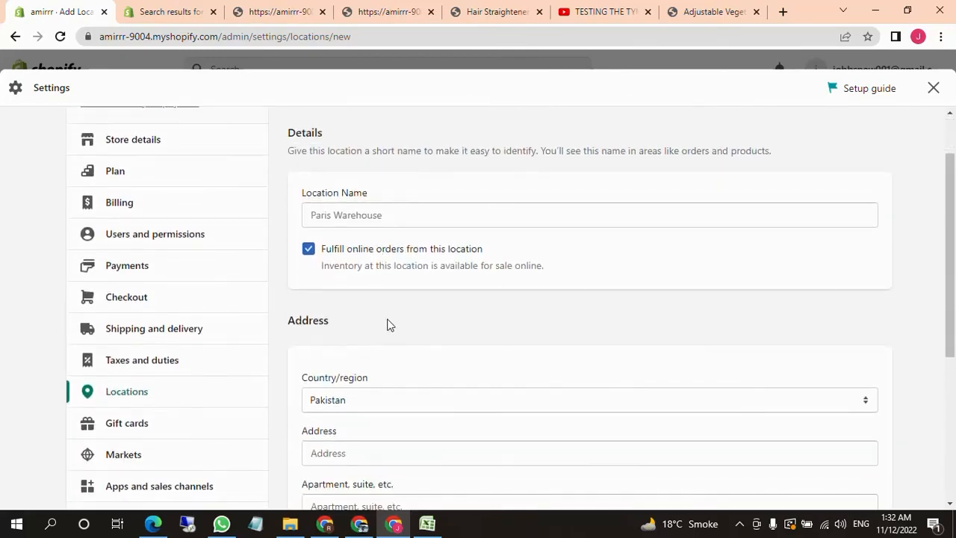
{"action": "scroll", "coordinate": [392, 328], "scroll_direction": "up", "scroll_amount": 1}
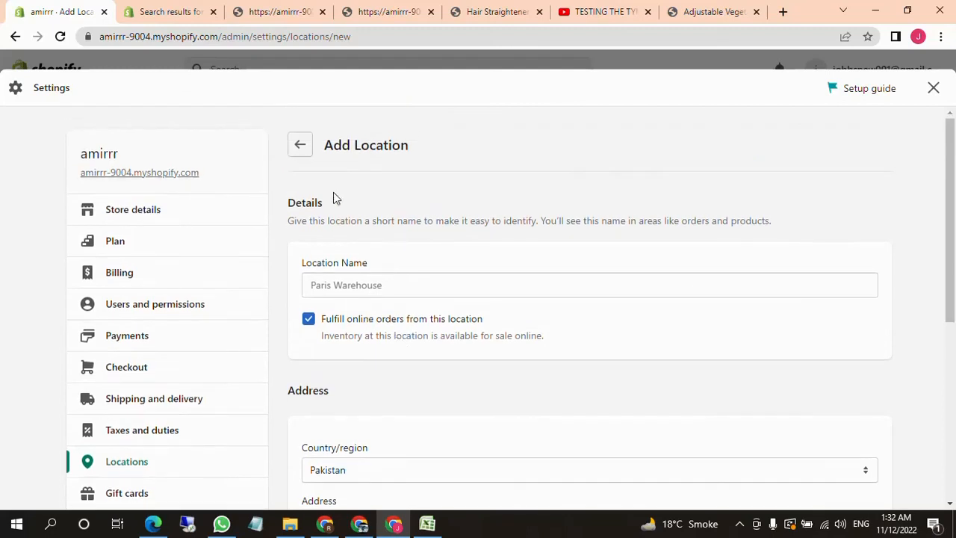
{"action": "left_click", "coordinate": [300, 146]}
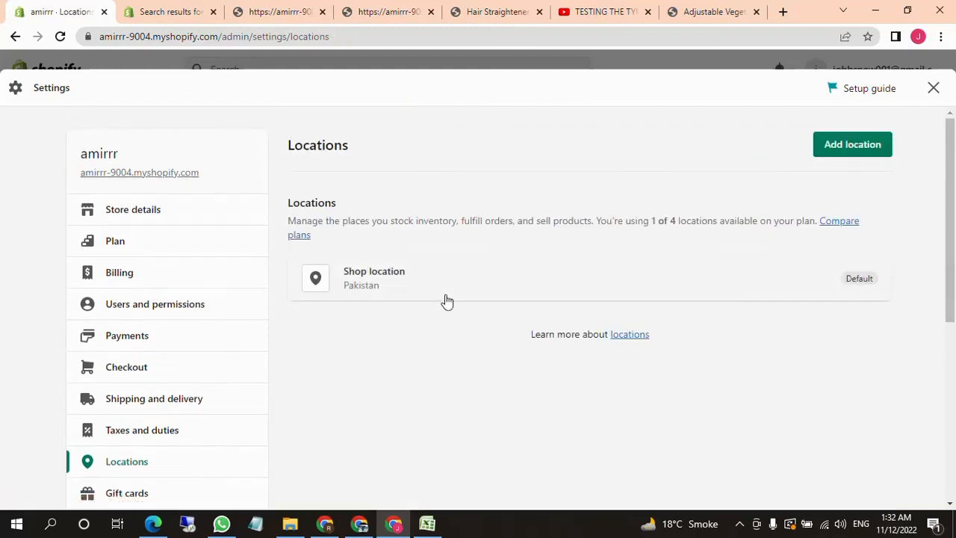
{"action": "scroll", "coordinate": [490, 306], "scroll_direction": "down", "scroll_amount": 1}
{"action": "scroll", "coordinate": [518, 314], "scroll_direction": "up", "scroll_amount": 1}
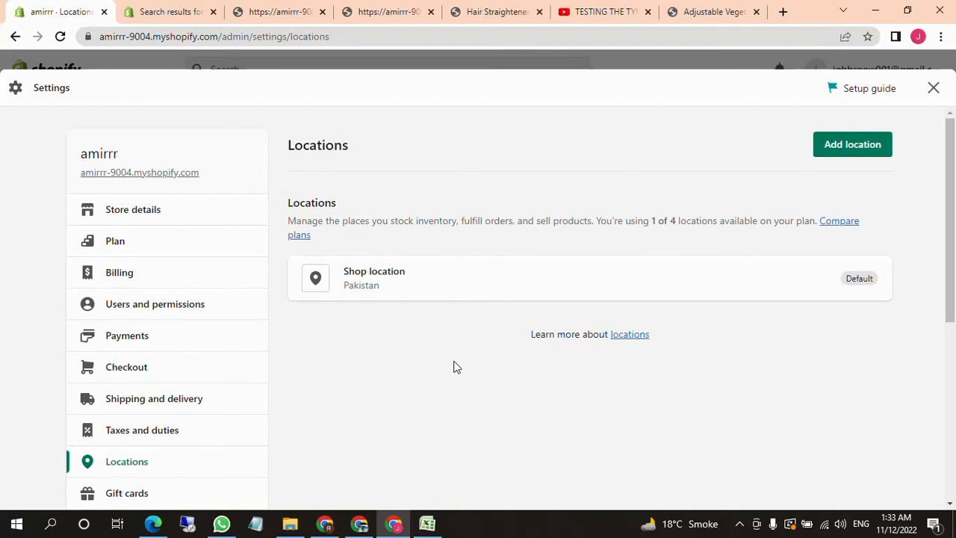
Go to the Markets settings and review the primary market and the other markets
{"action": "scroll", "coordinate": [256, 293], "scroll_direction": "down", "scroll_amount": 1}
{"action": "scroll", "coordinate": [199, 331], "scroll_direction": "down", "scroll_amount": 2}
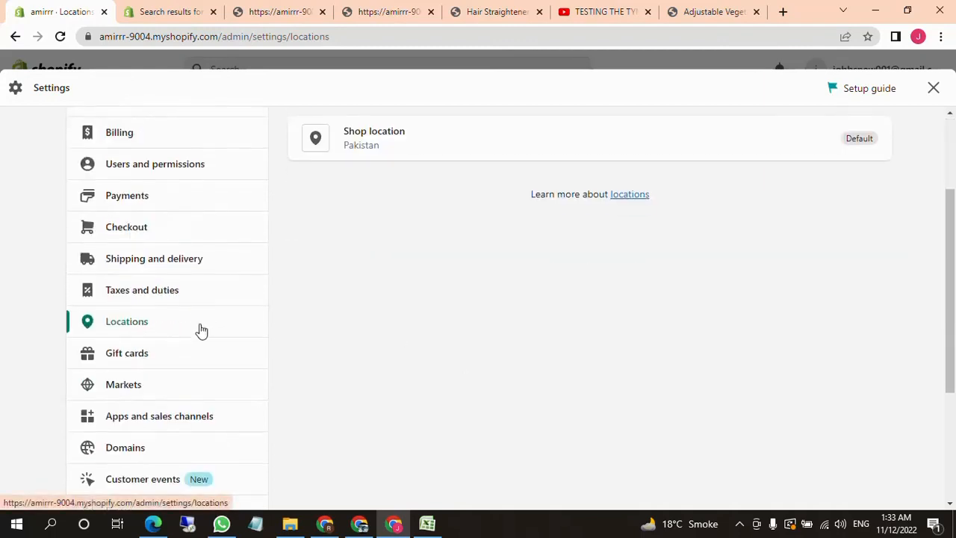
{"action": "scroll", "coordinate": [184, 361], "scroll_direction": "down", "scroll_amount": 1}
{"action": "scroll", "coordinate": [184, 361], "scroll_direction": "down", "scroll_amount": 1}
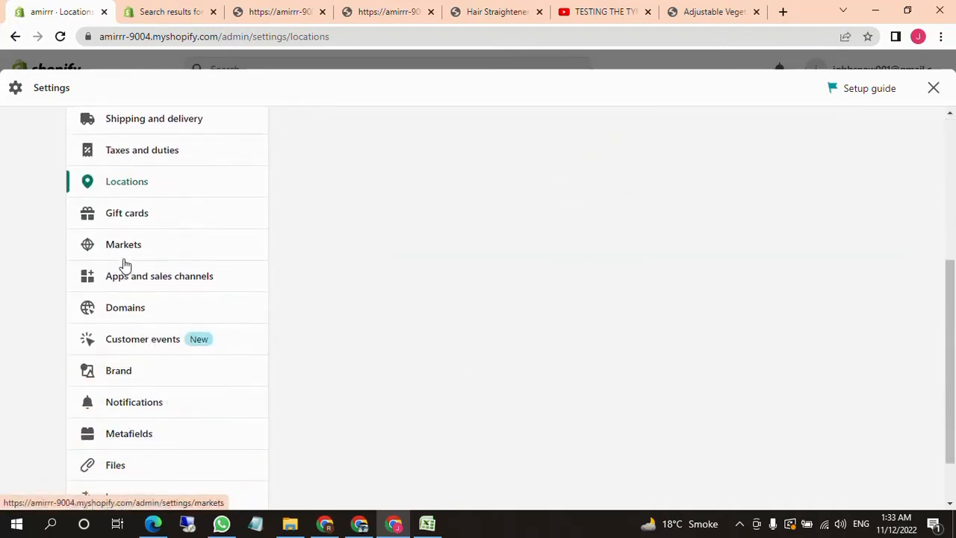
{"action": "left_click", "coordinate": [125, 249]}
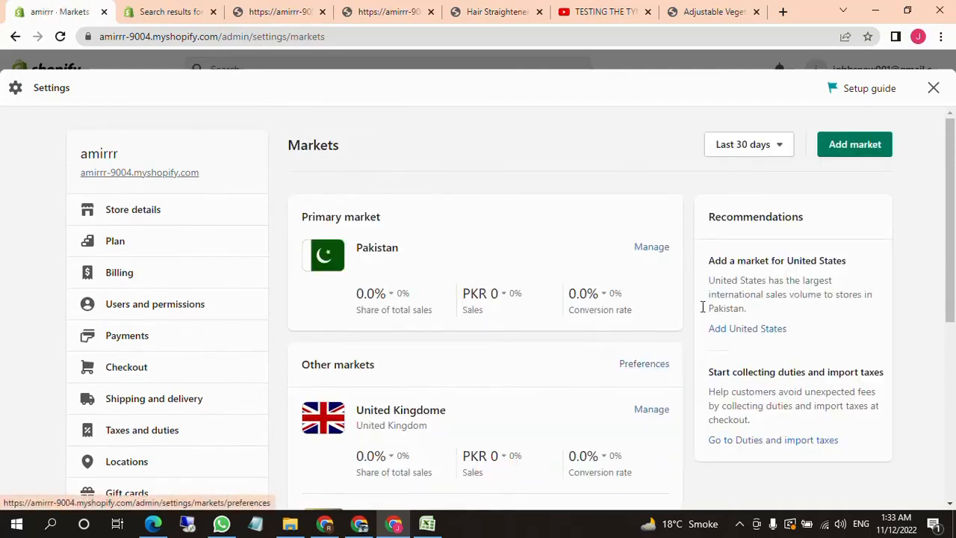
{"action": "scroll", "coordinate": [626, 338], "scroll_direction": "down", "scroll_amount": 1}
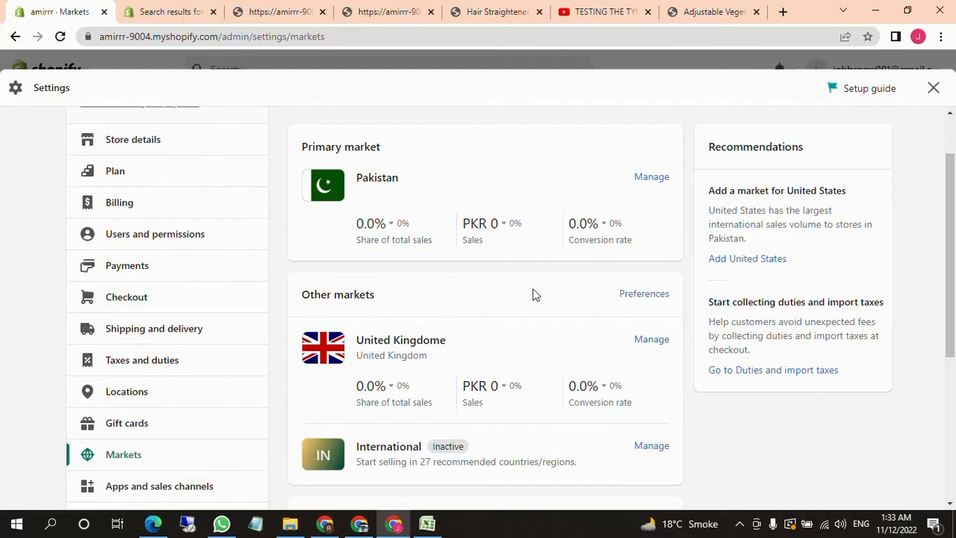
{"action": "scroll", "coordinate": [531, 308], "scroll_direction": "up", "scroll_amount": 1}
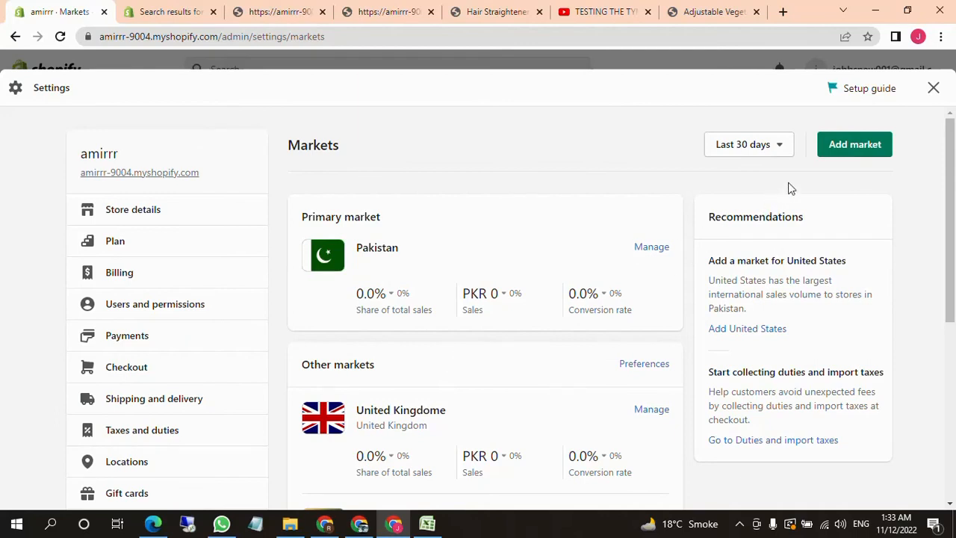
Start a new market and name it "United State"
{"action": "left_click", "coordinate": [844, 144]}
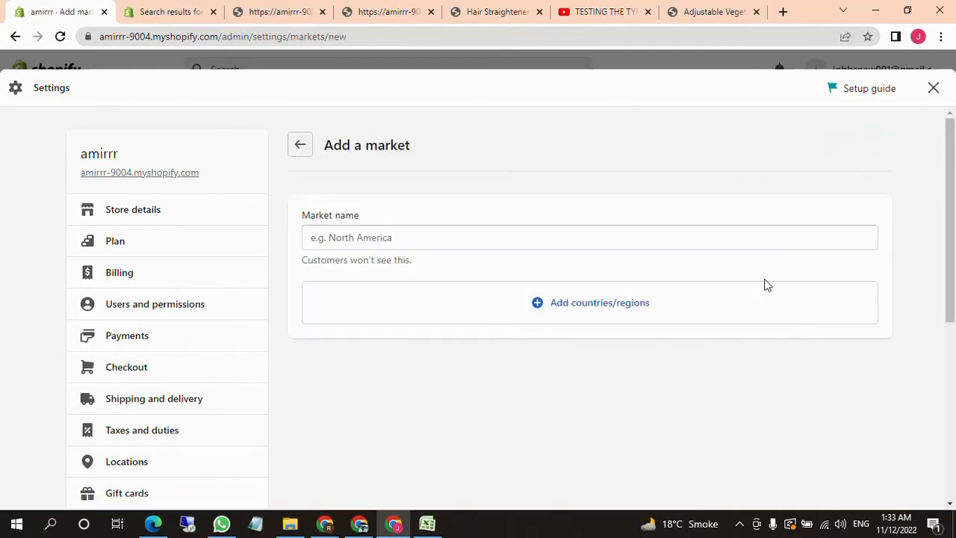
{"action": "left_click", "coordinate": [462, 234]}
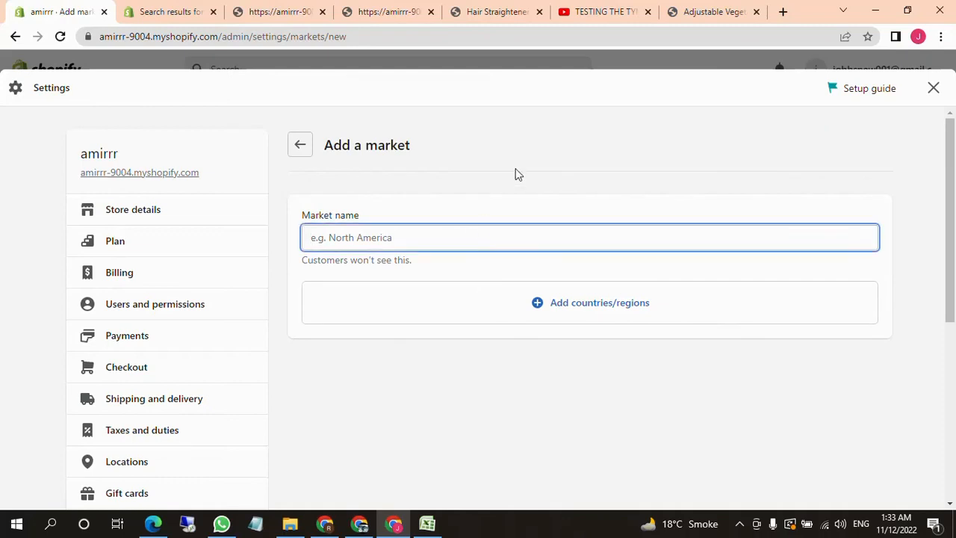
{"action": "type", "text": "vi"}
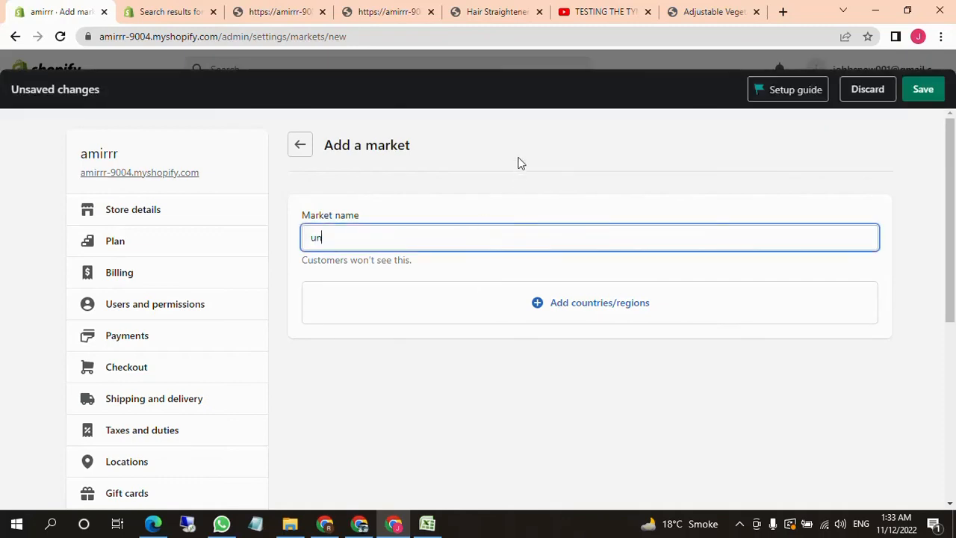
{"action": "key", "text": "BackSpace"}
{"action": "key", "text": "BackSpace"}
{"action": "type", "text": "United S"}
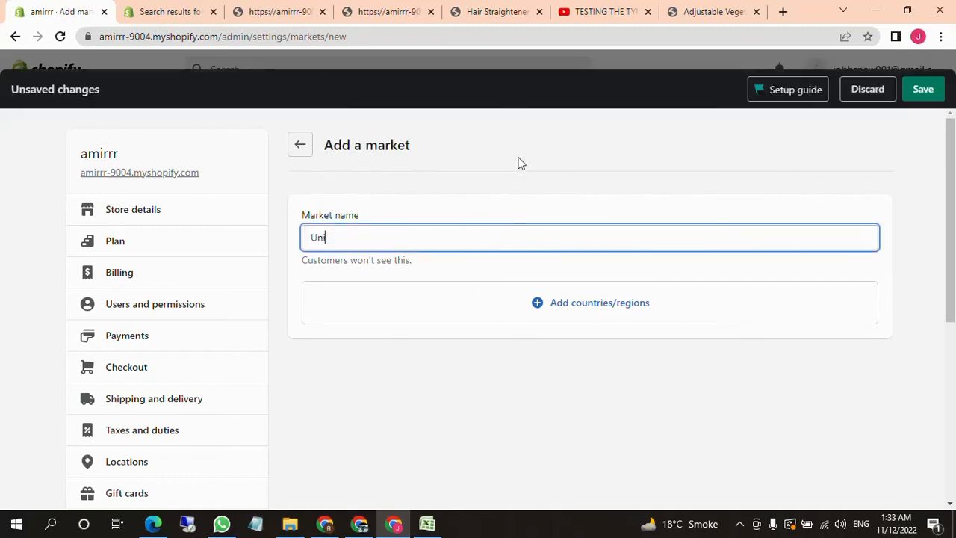
{"action": "type", "text": "tate"}
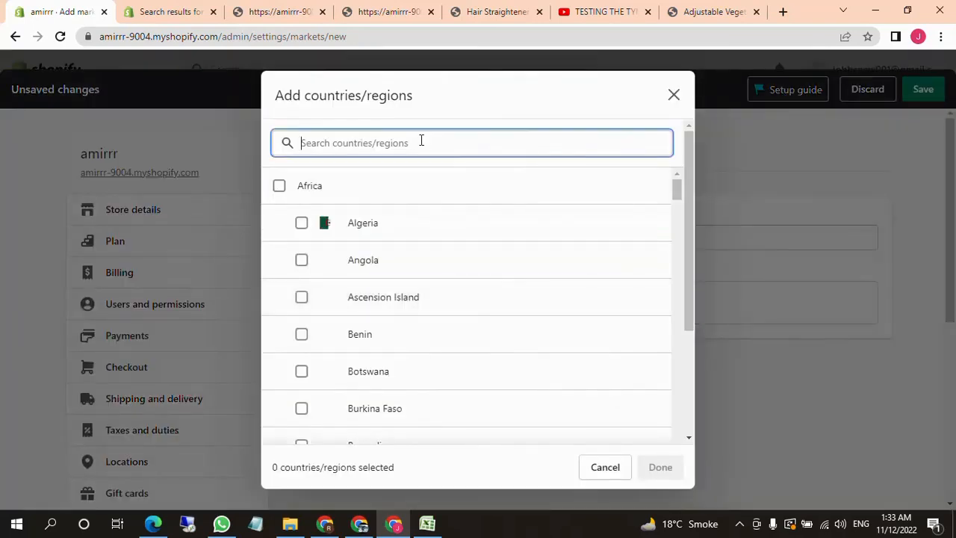
Add the United States as the new market's country and save the market
{"action": "type", "text": "united state"}
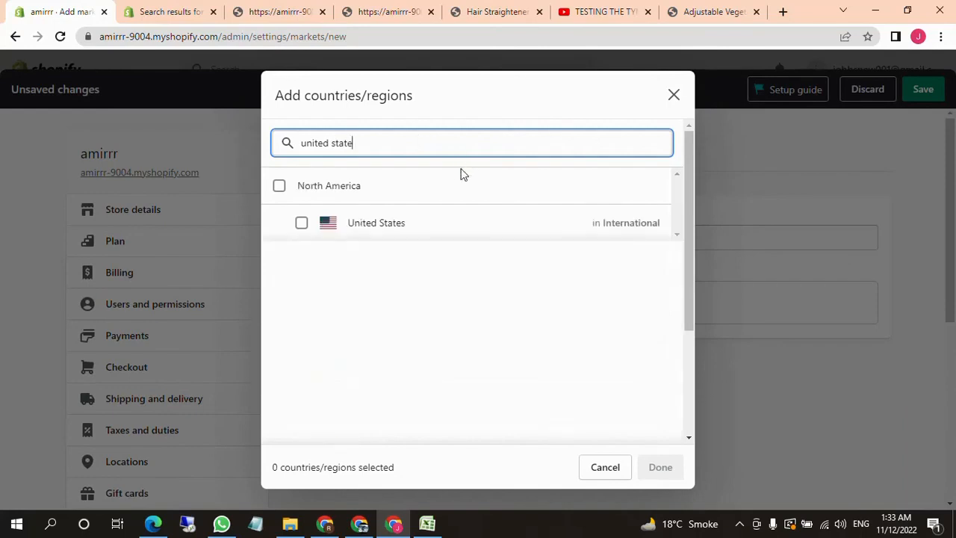
{"action": "left_click", "coordinate": [392, 233]}
{"action": "left_click", "coordinate": [660, 467]}
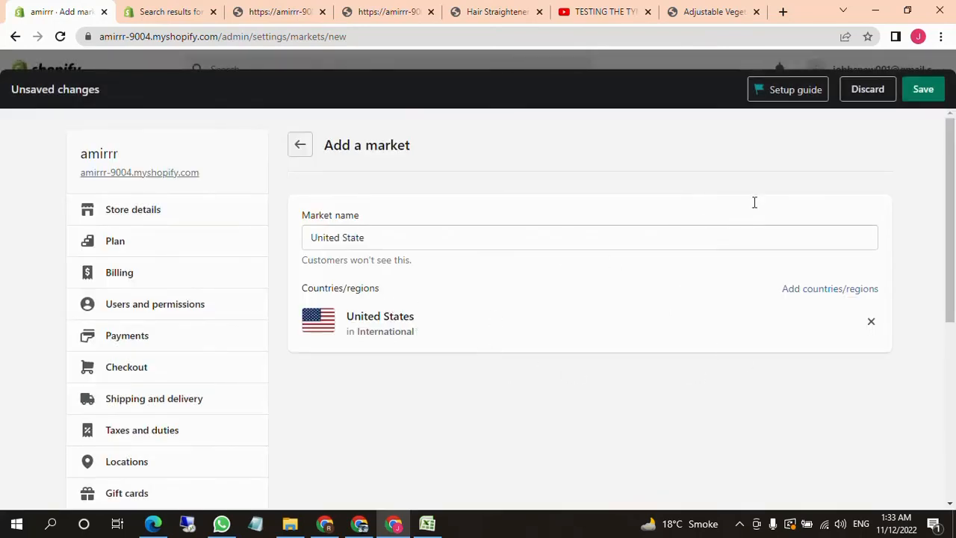
{"action": "left_click", "coordinate": [923, 91]}
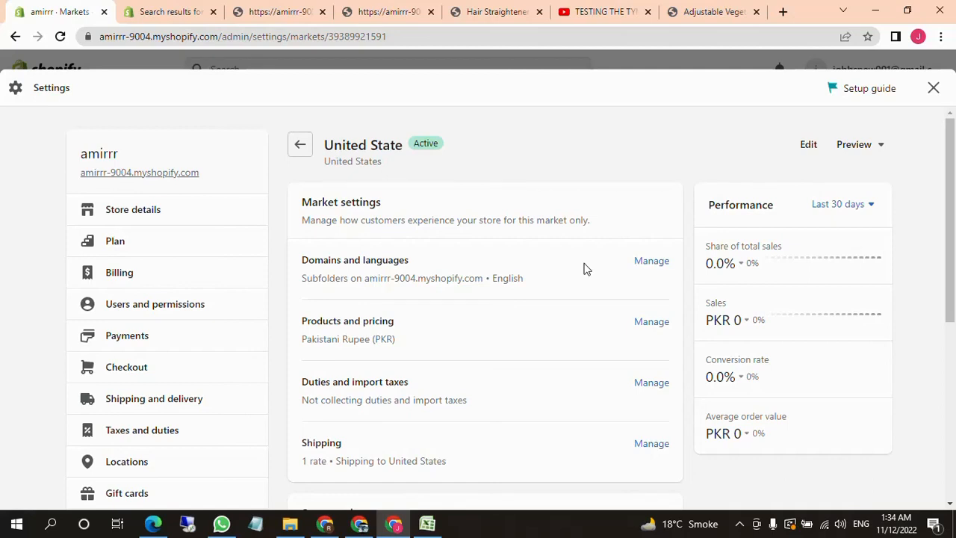
Open the United State market's products and pricing settings and examine its currency, price adjustment options and product prices
{"action": "left_click_drag", "start_coordinate": [339, 341], "coordinate": [504, 346]}
{"action": "left_click", "coordinate": [348, 338]}
{"action": "left_click", "coordinate": [504, 347]}
{"action": "left_click", "coordinate": [651, 324]}
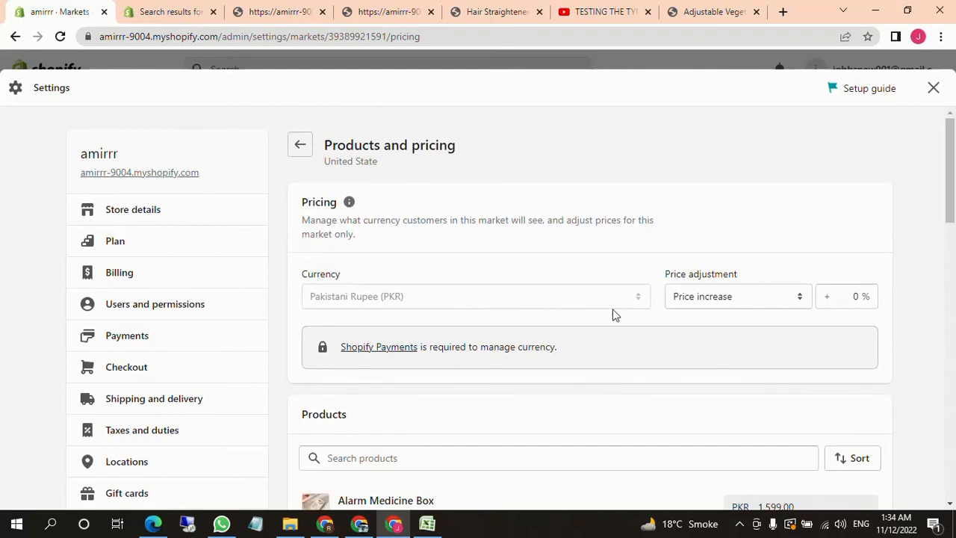
{"action": "scroll", "coordinate": [612, 315], "scroll_direction": "down", "scroll_amount": 1}
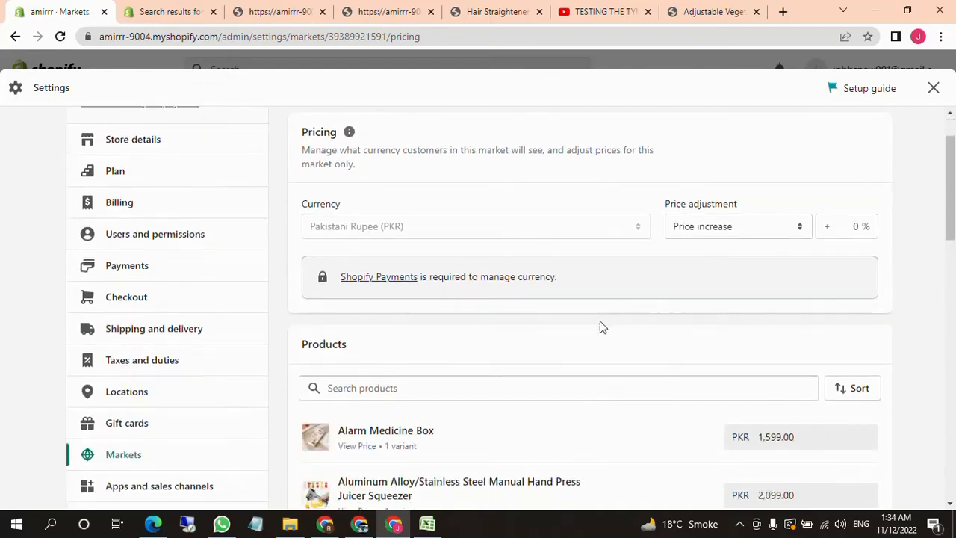
{"action": "left_click", "coordinate": [741, 233]}
{"action": "left_click", "coordinate": [609, 255]}
{"action": "scroll", "coordinate": [590, 278], "scroll_direction": "down", "scroll_amount": 2}
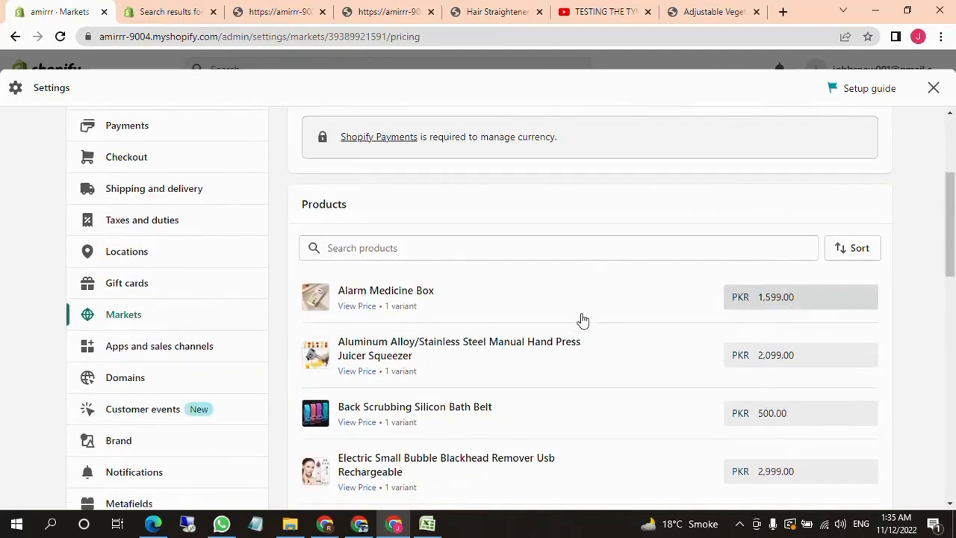
{"action": "scroll", "coordinate": [591, 335], "scroll_direction": "up", "scroll_amount": 3}
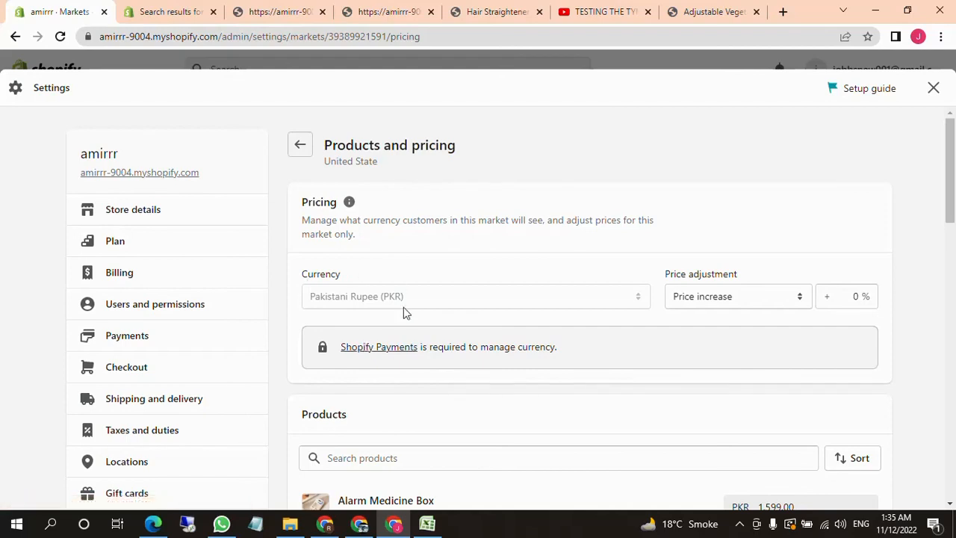
Close the market's pricing settings, reopen the store settings and look through the remaining settings categories
{"action": "left_click", "coordinate": [933, 88]}
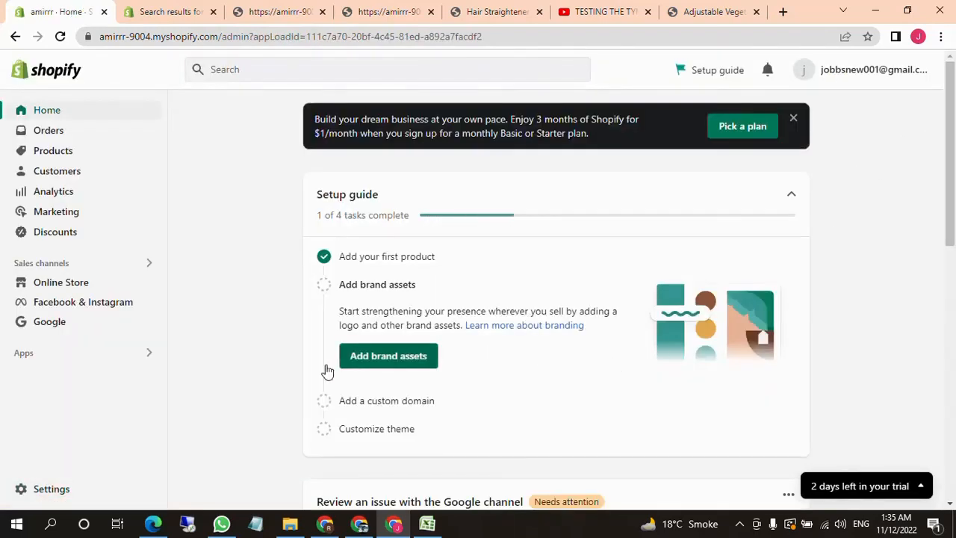
{"action": "left_click", "coordinate": [68, 489]}
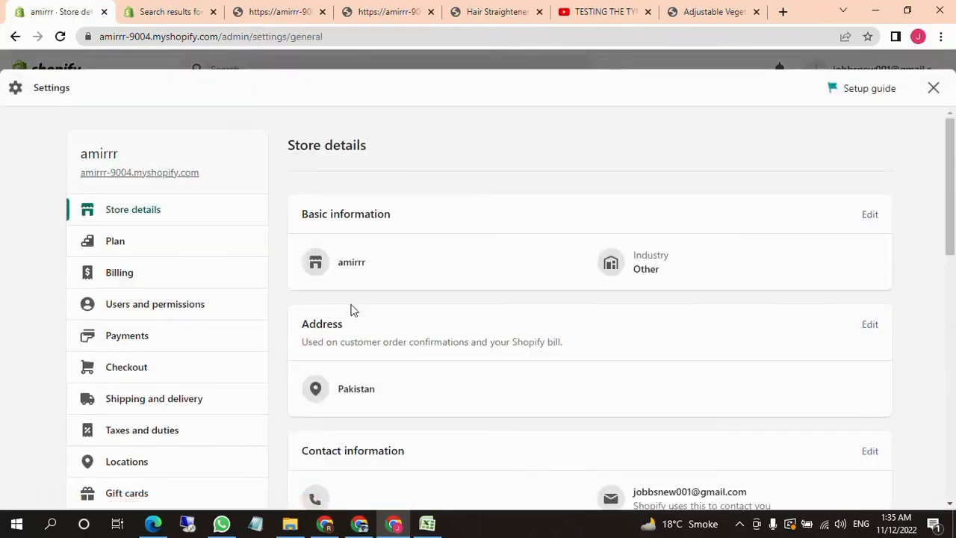
{"action": "scroll", "coordinate": [373, 329], "scroll_direction": "down", "scroll_amount": 2}
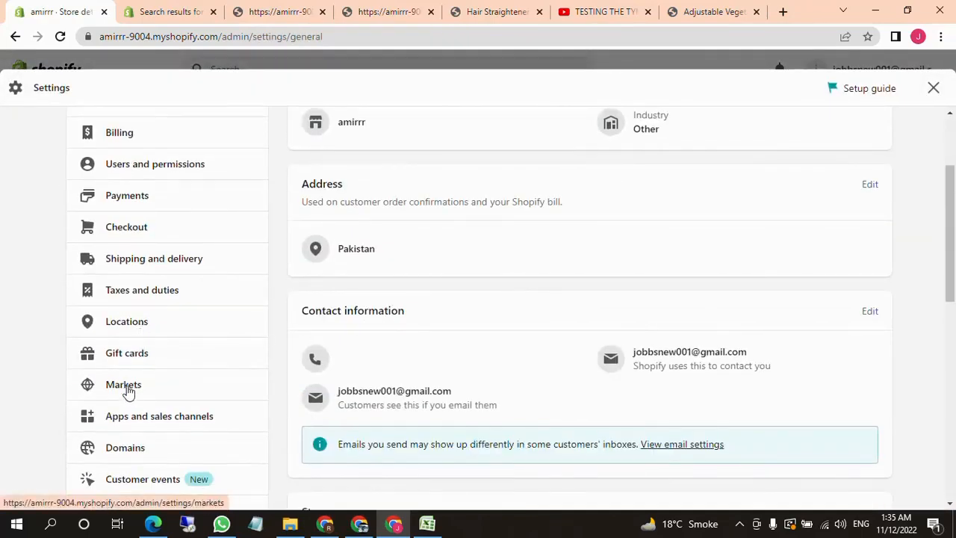
{"action": "scroll", "coordinate": [146, 386], "scroll_direction": "down", "scroll_amount": 2}
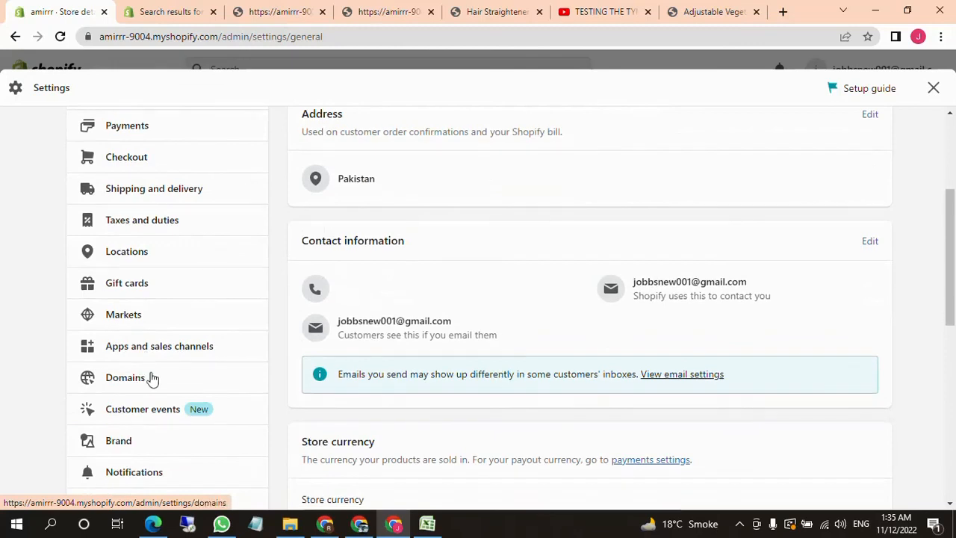
{"action": "scroll", "coordinate": [151, 377], "scroll_direction": "down", "scroll_amount": 2}
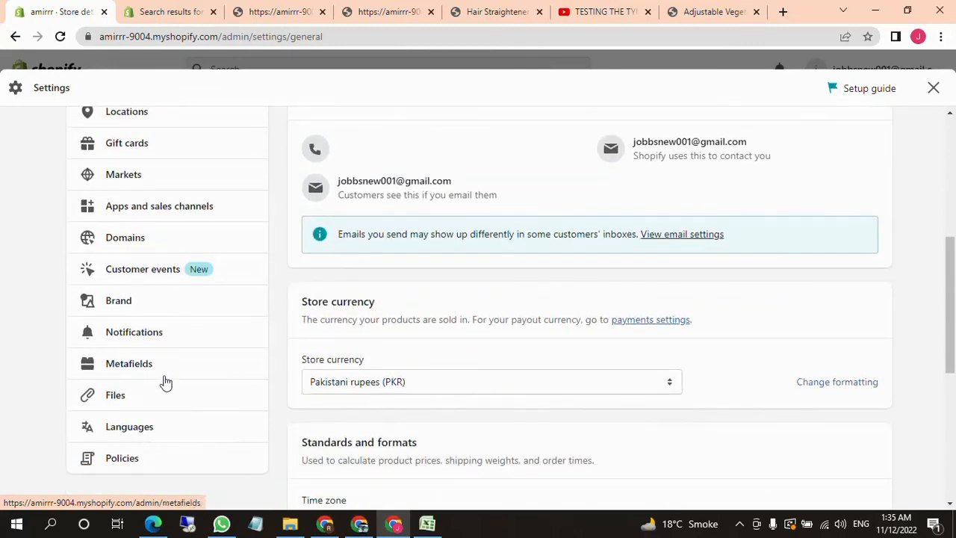